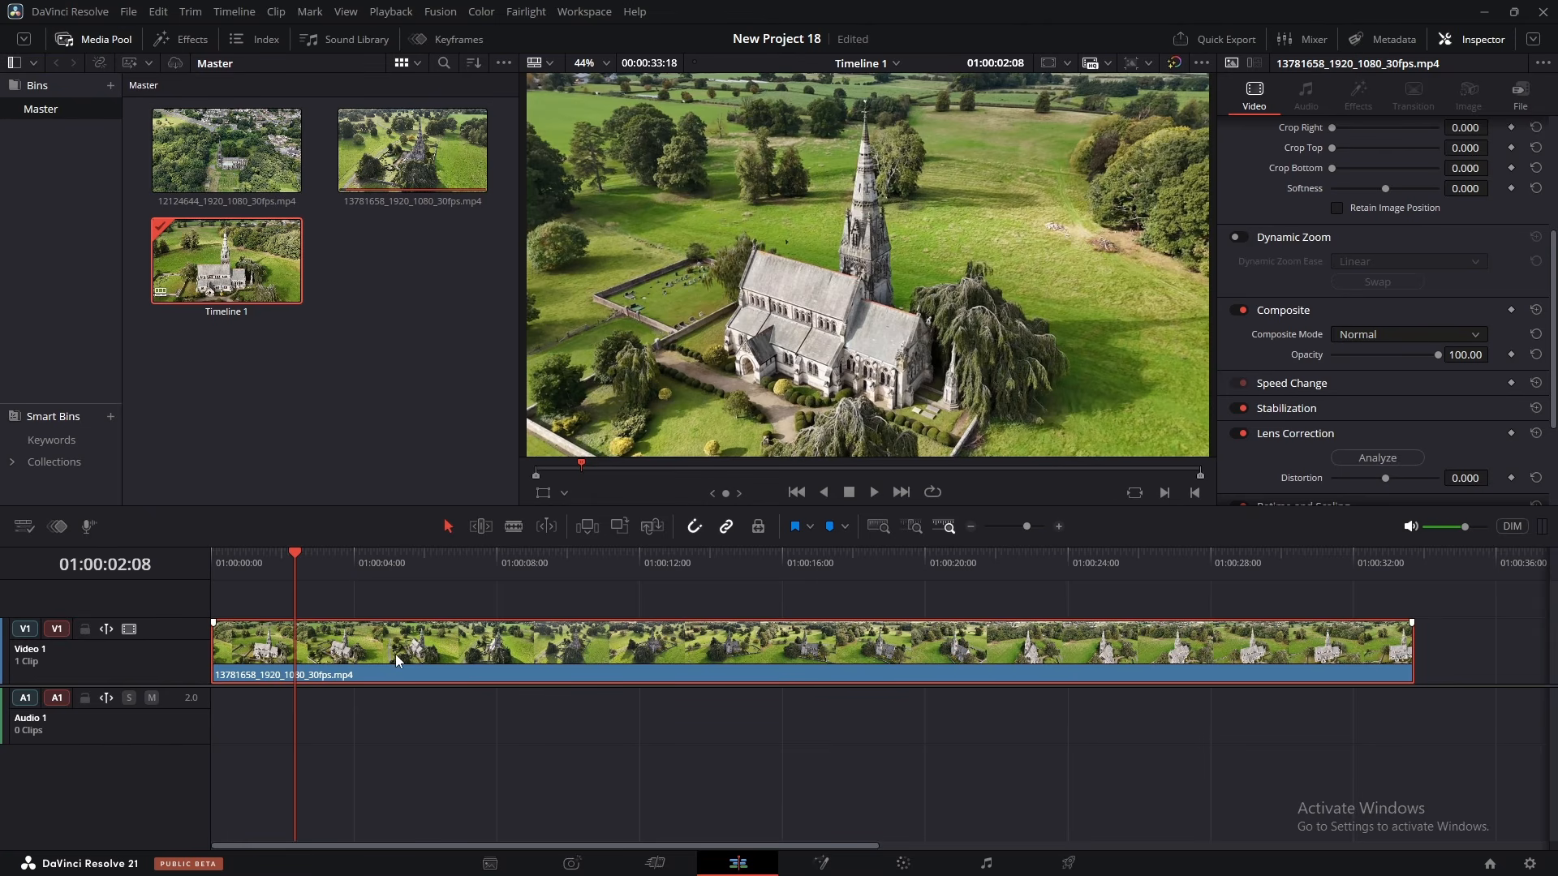
Show the retime controls on the church clip and add a speed point at about 01:00:04:00
key(ctrl+r)
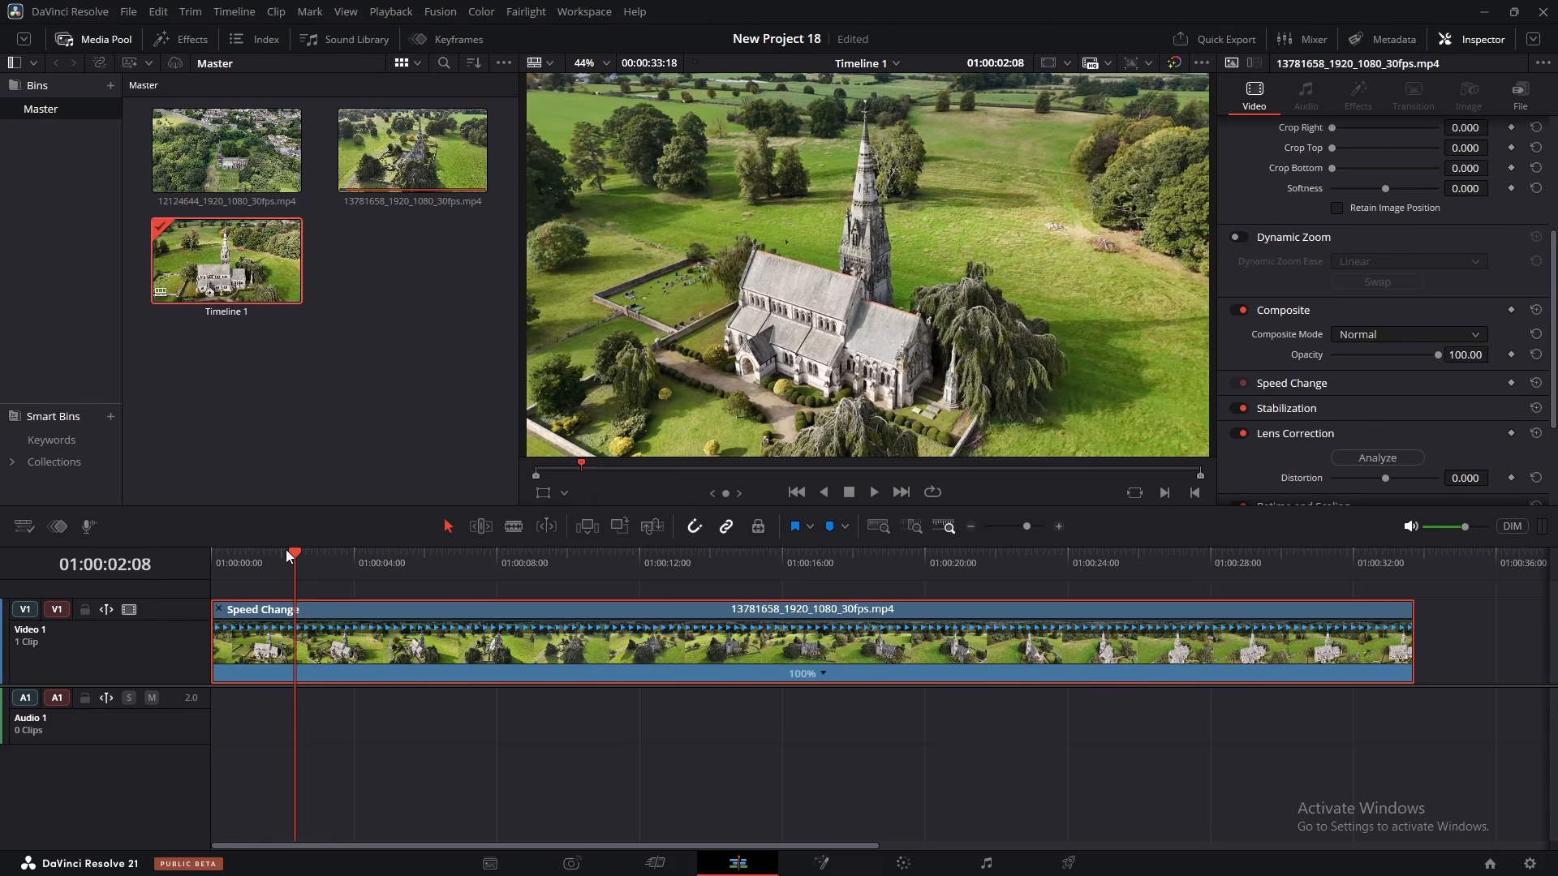
drag(285, 548, 373, 605)
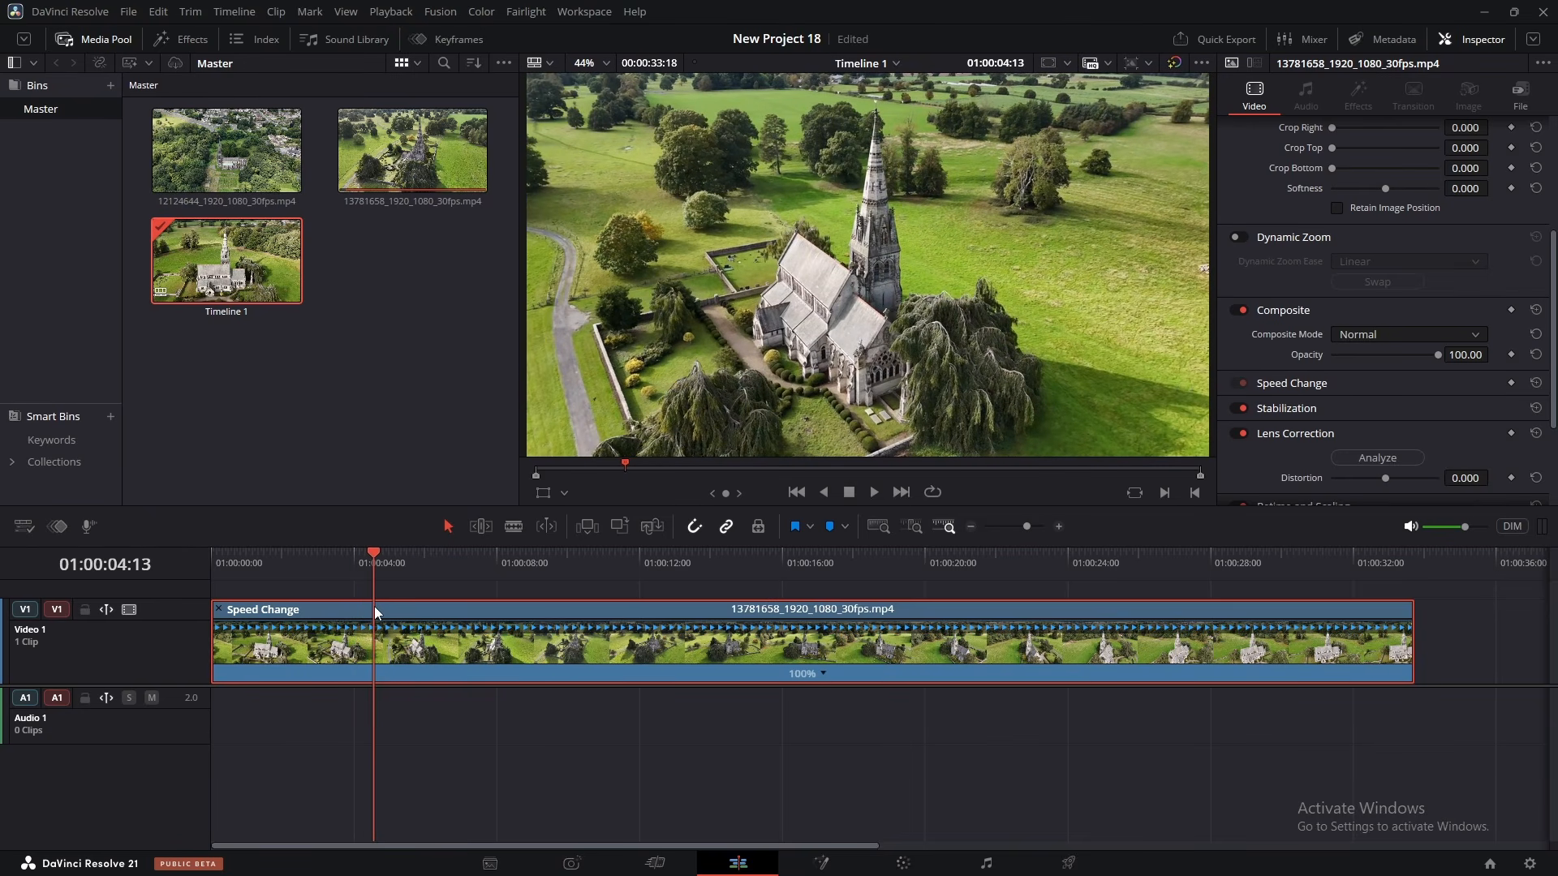
drag(373, 606, 397, 670)
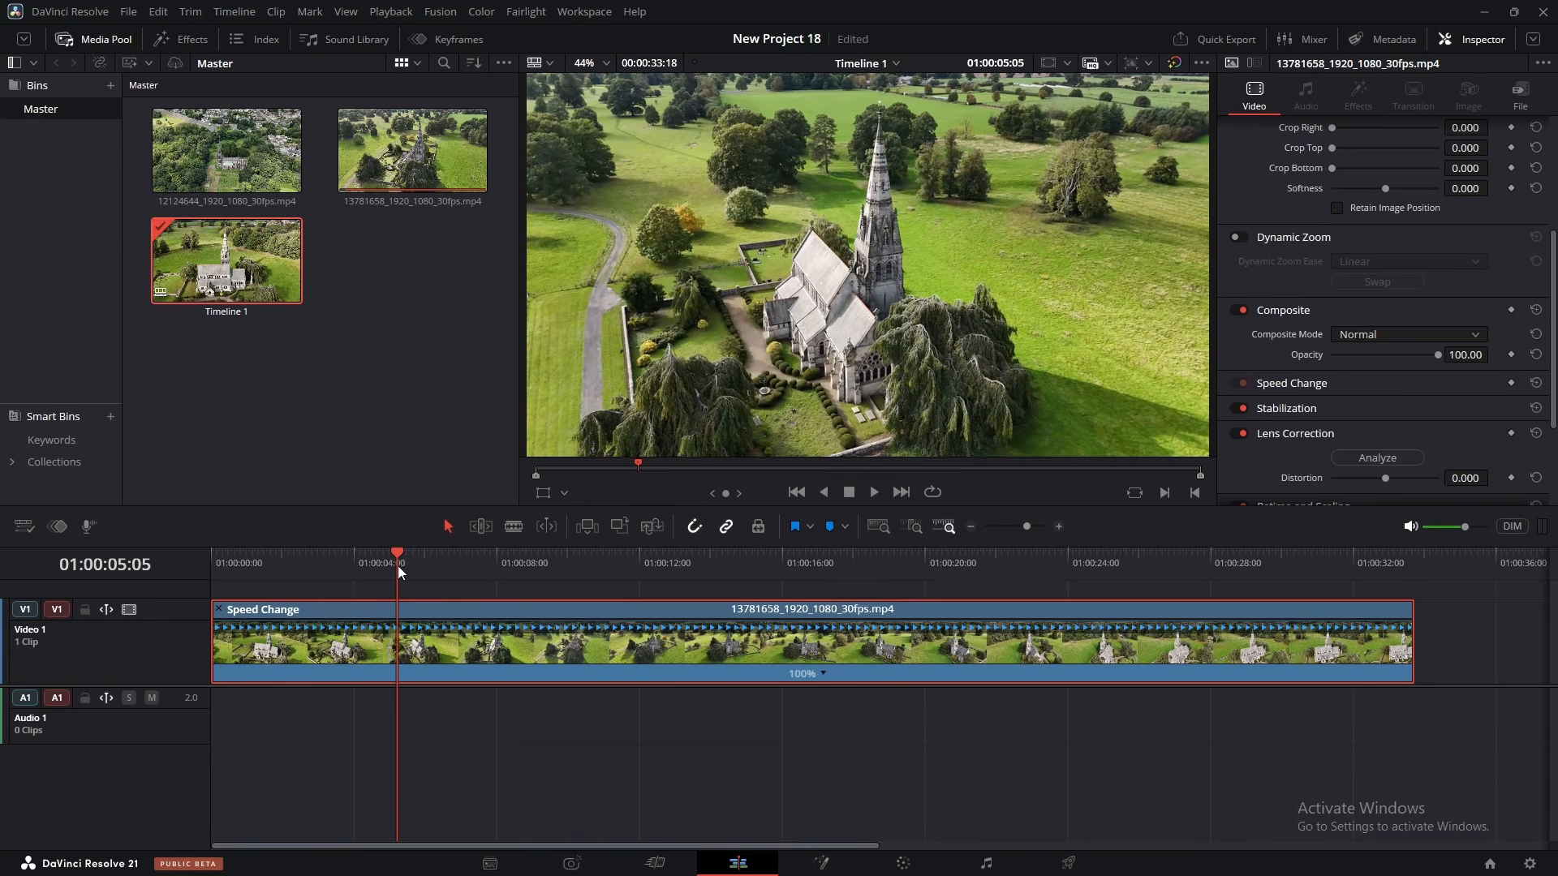
drag(398, 567, 359, 574)
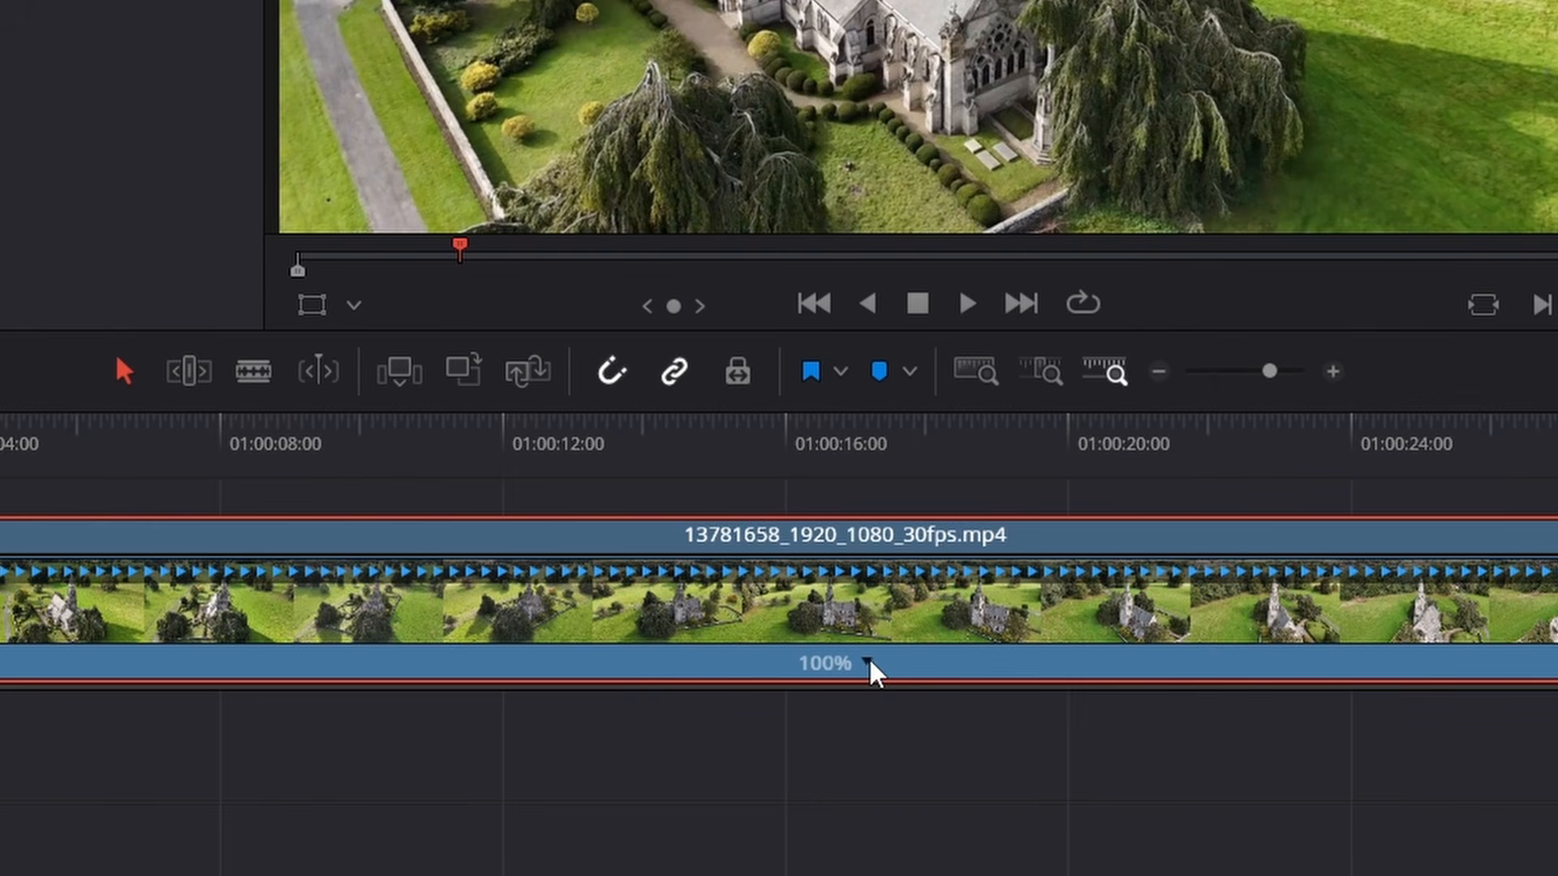
click(868, 664)
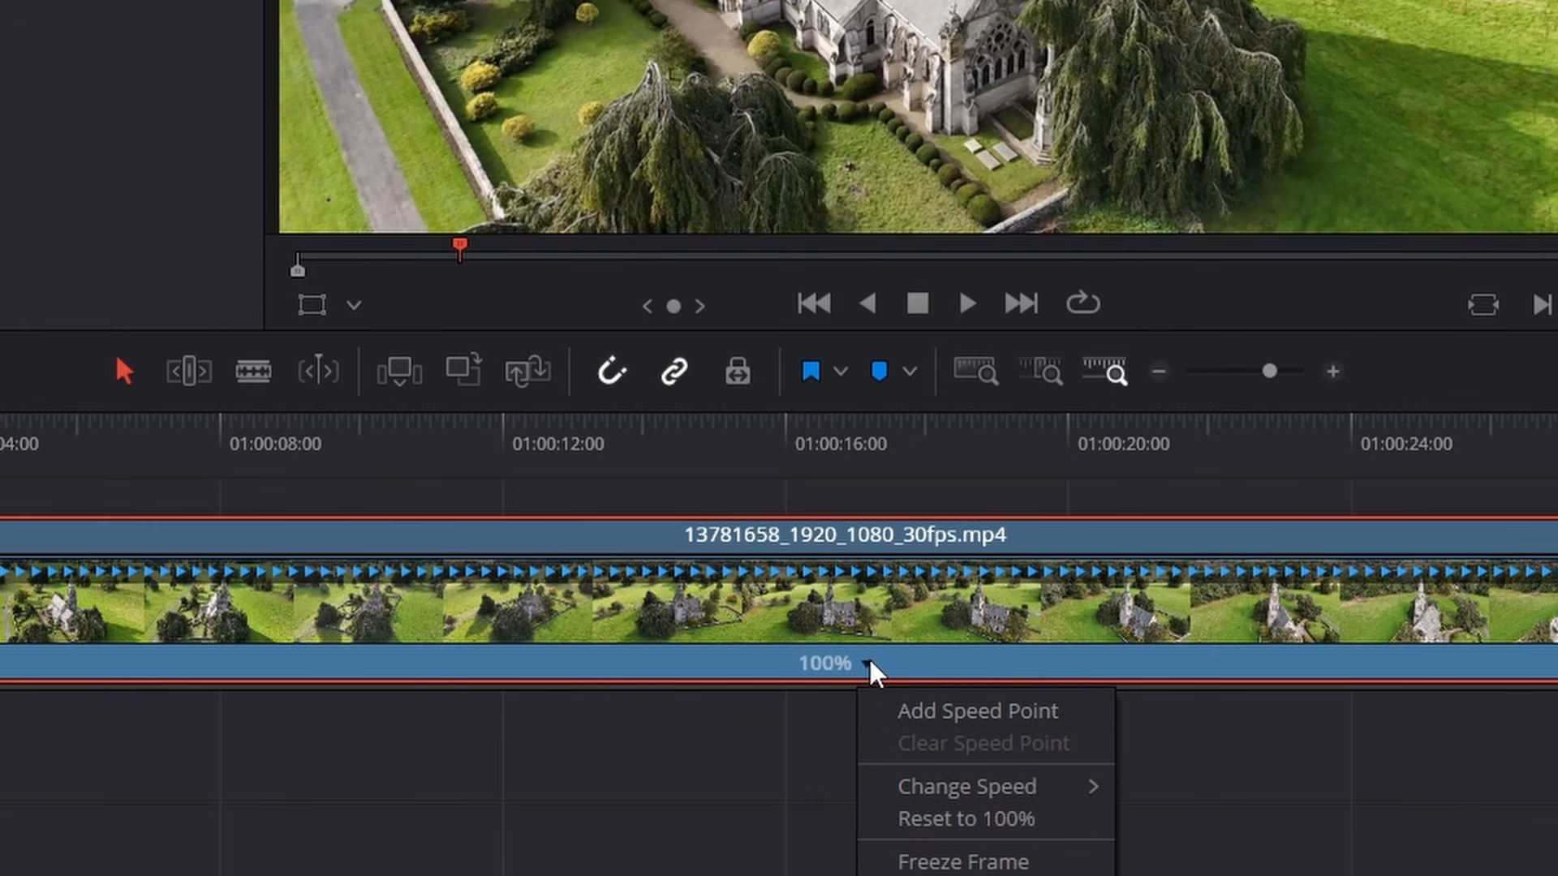
click(994, 714)
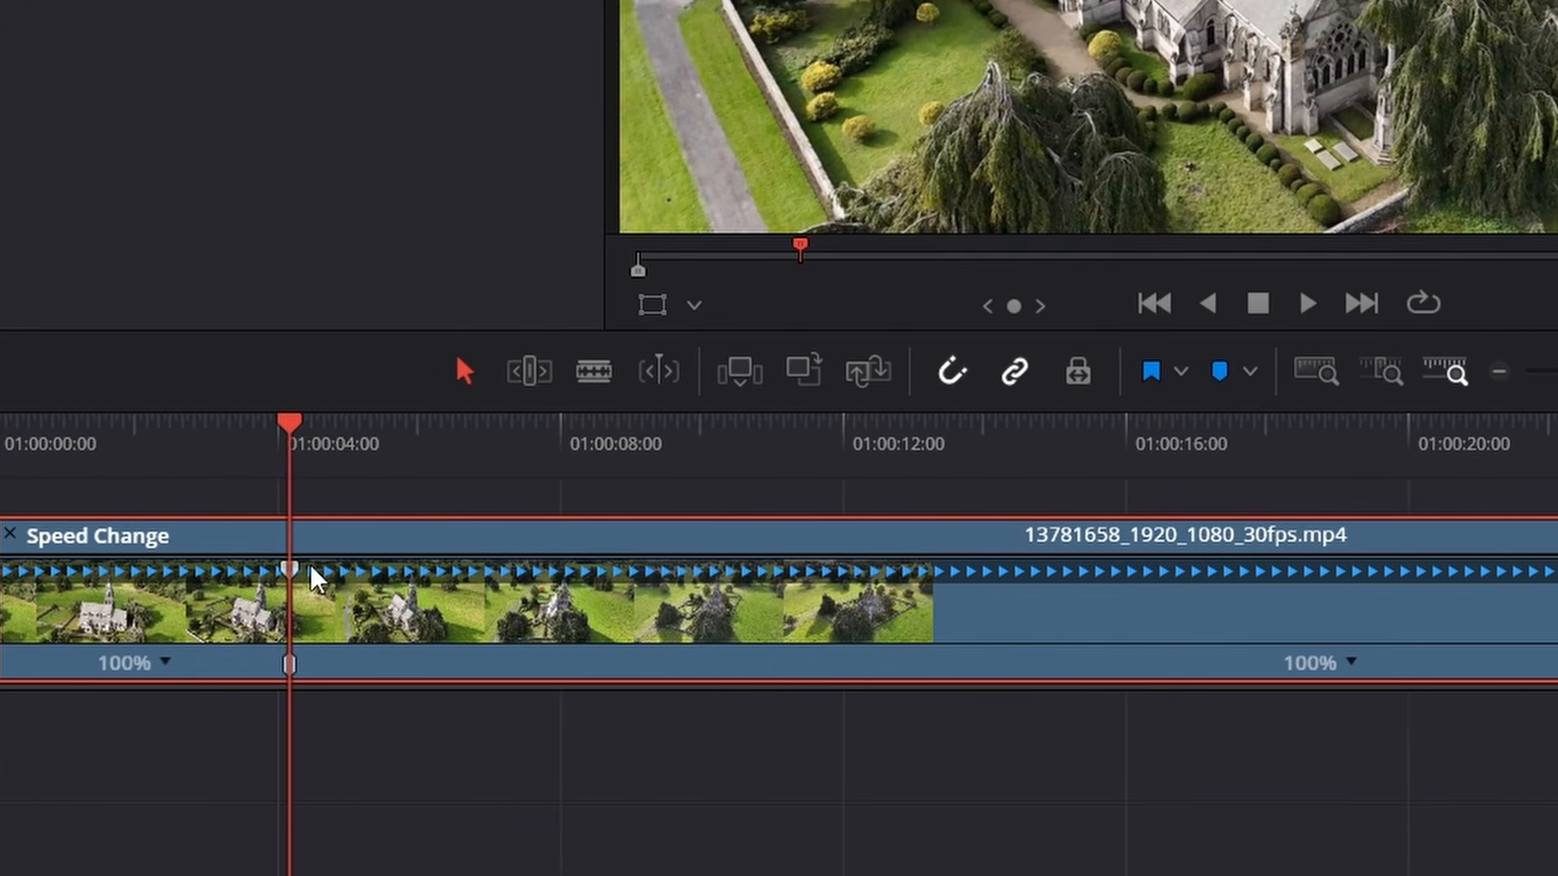
Add a second speed point to the clip at 01:00:12:14
drag(290, 423, 324, 426)
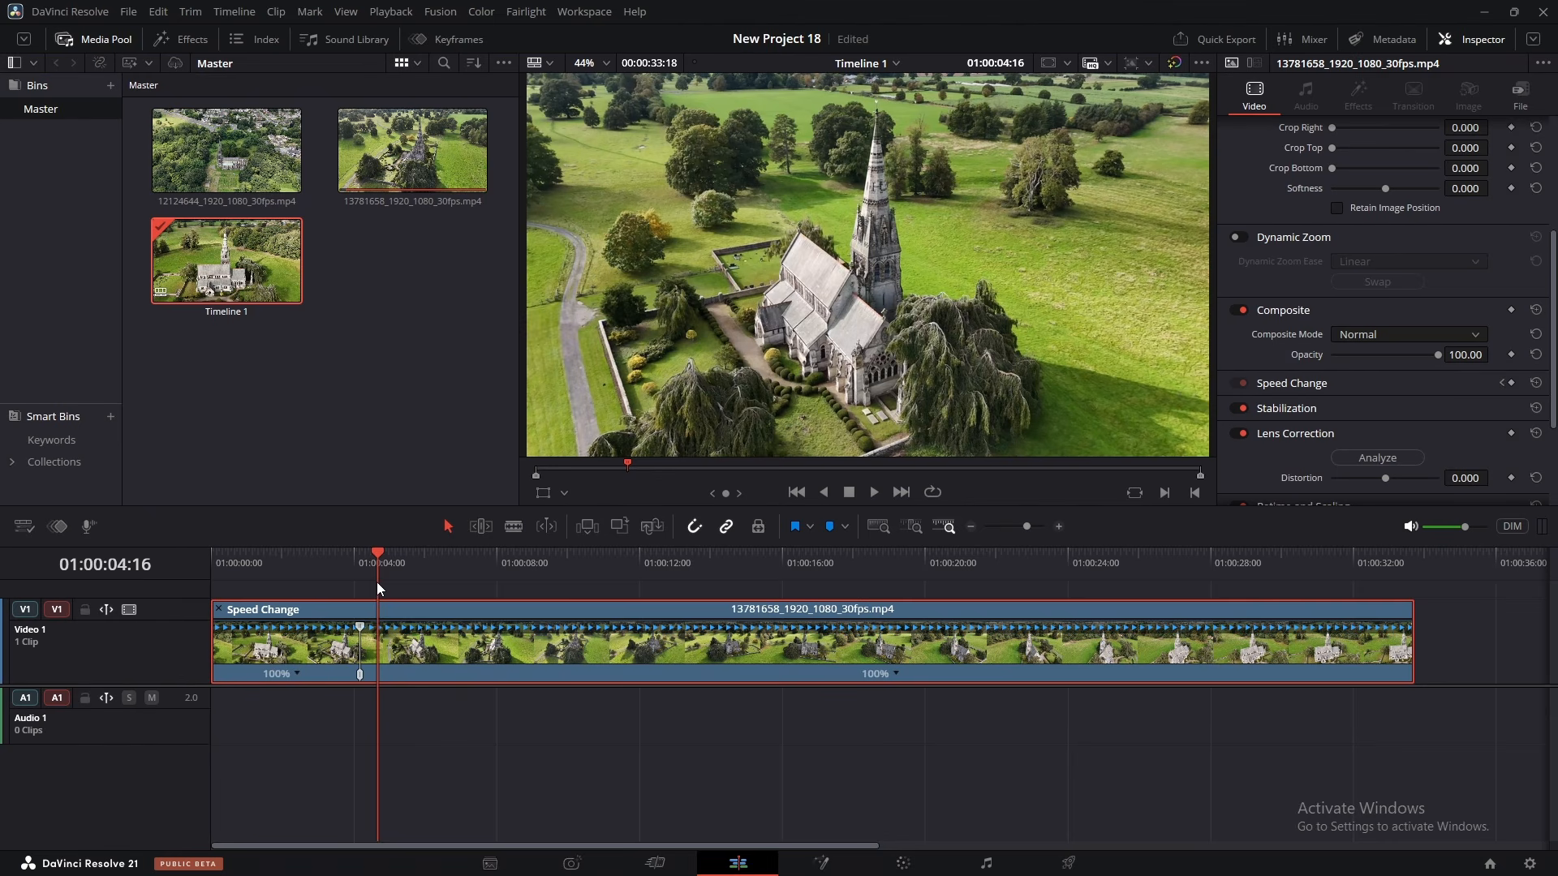
drag(378, 552, 660, 575)
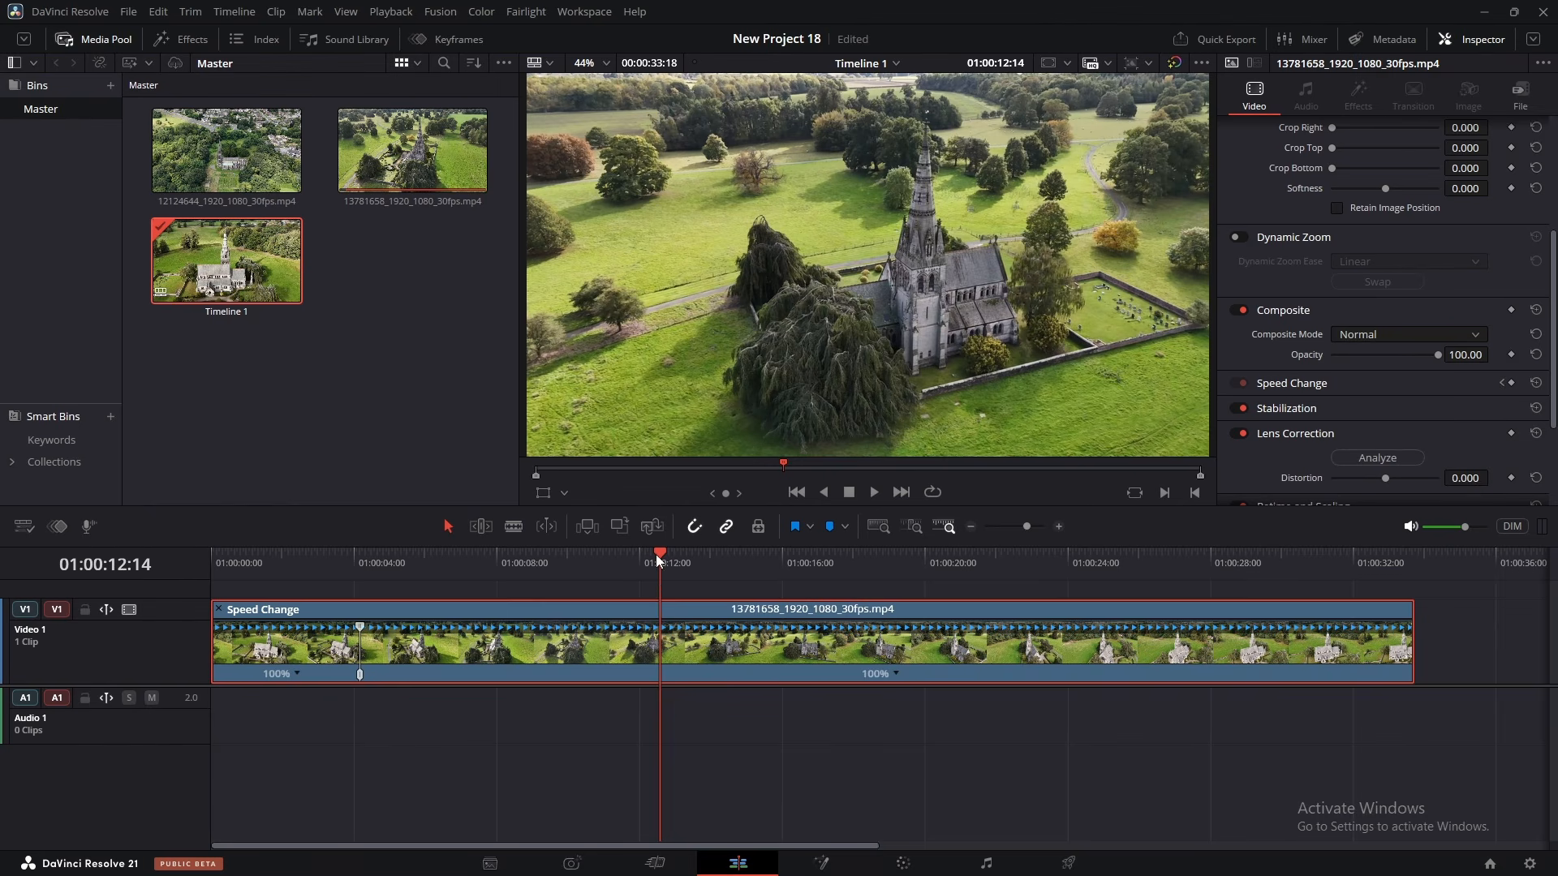
click(896, 674)
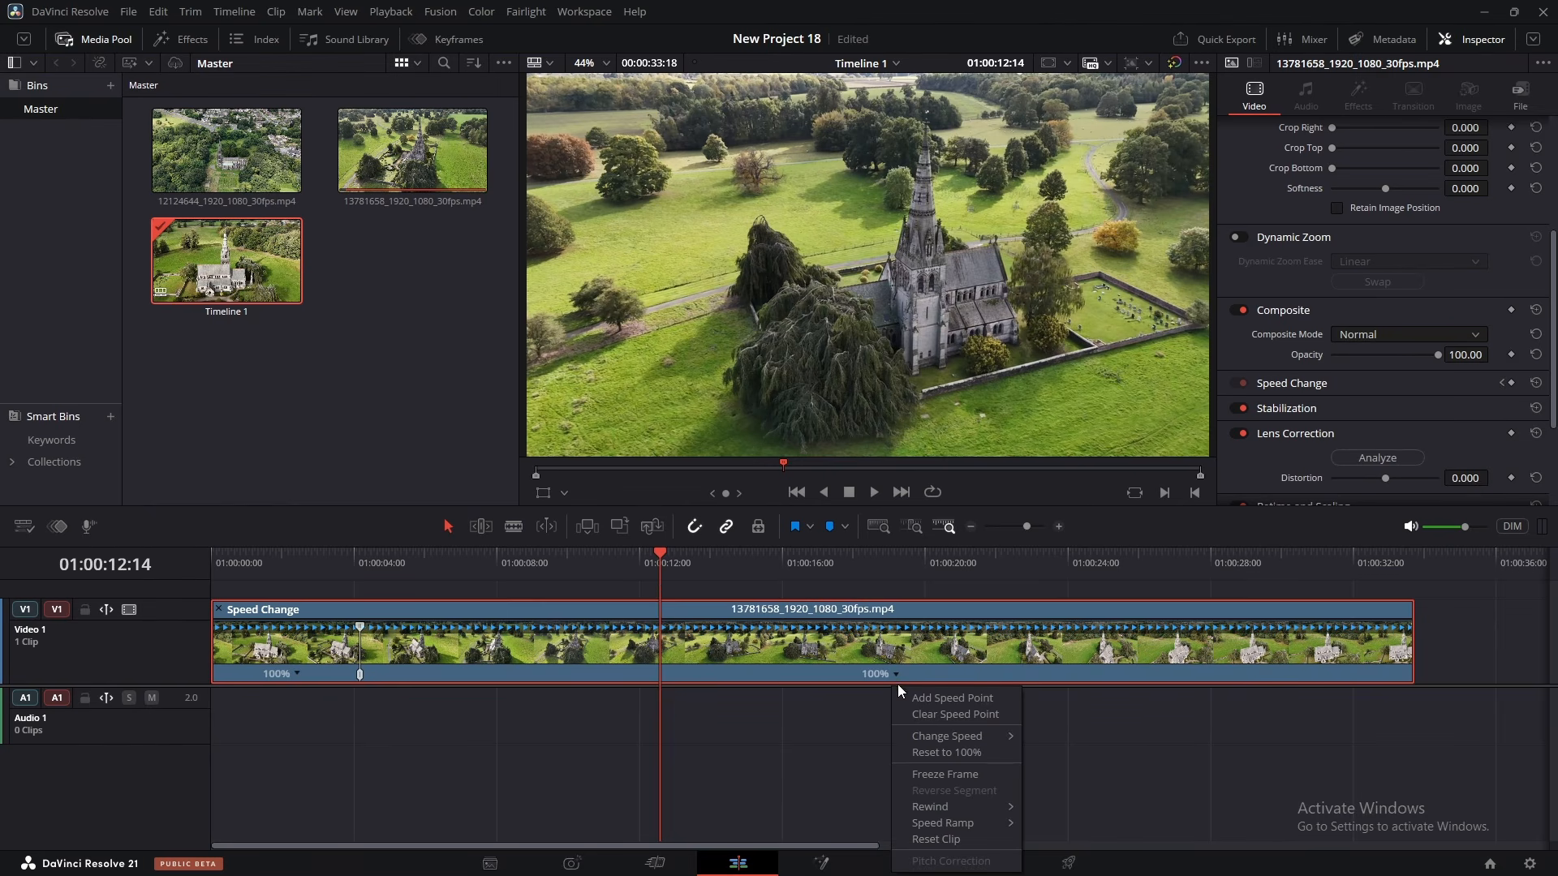
click(960, 699)
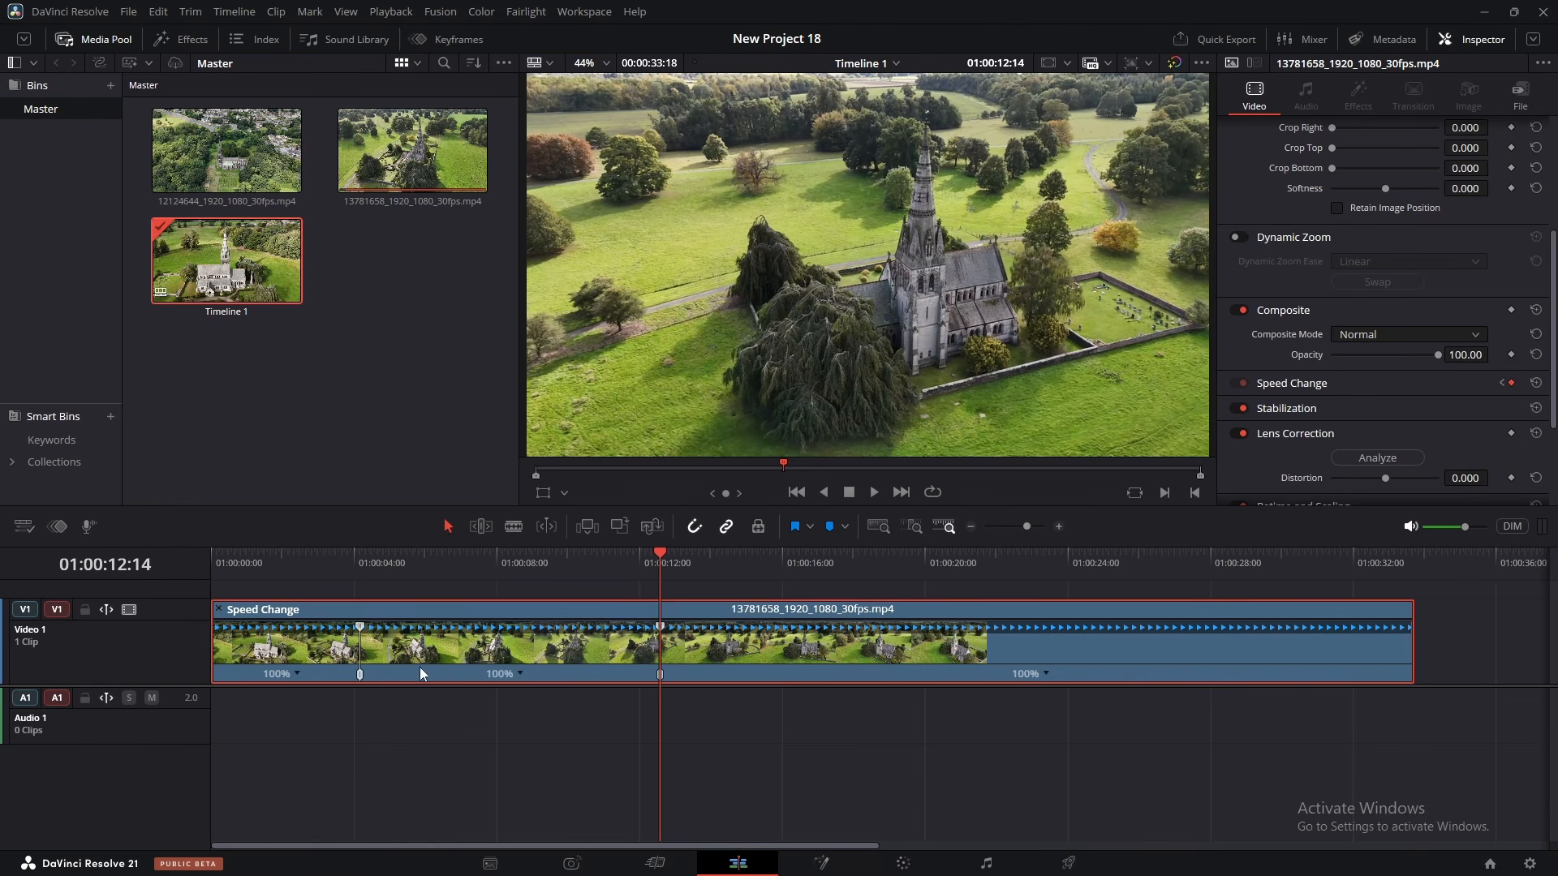
Speed up the segment between the two speed points to about 721% by pulling the second point earlier
drag(665, 558, 684, 553)
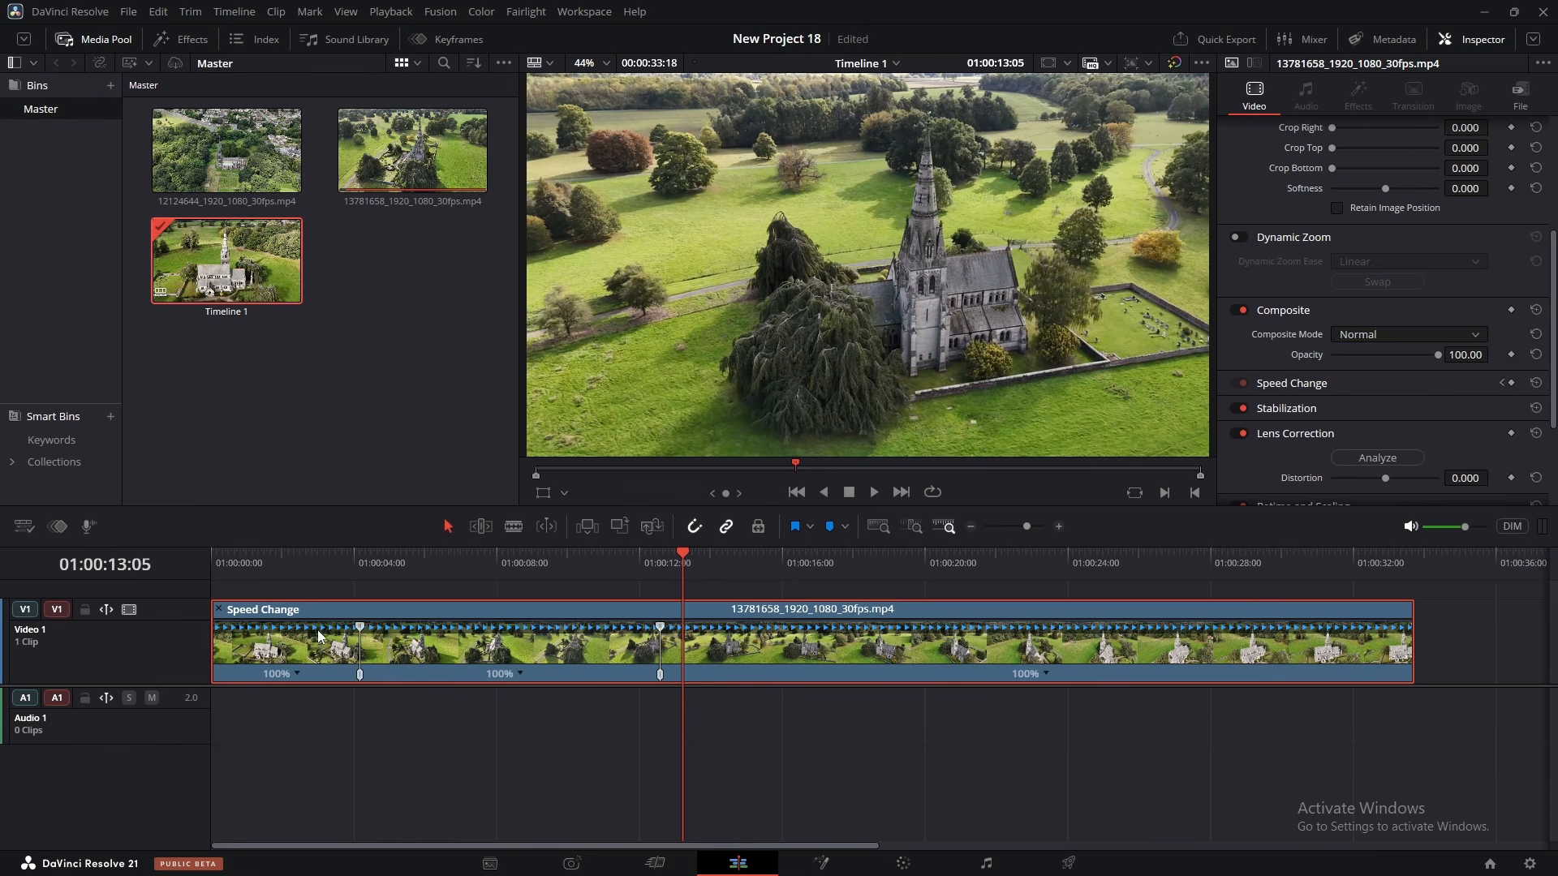
drag(282, 558, 722, 592)
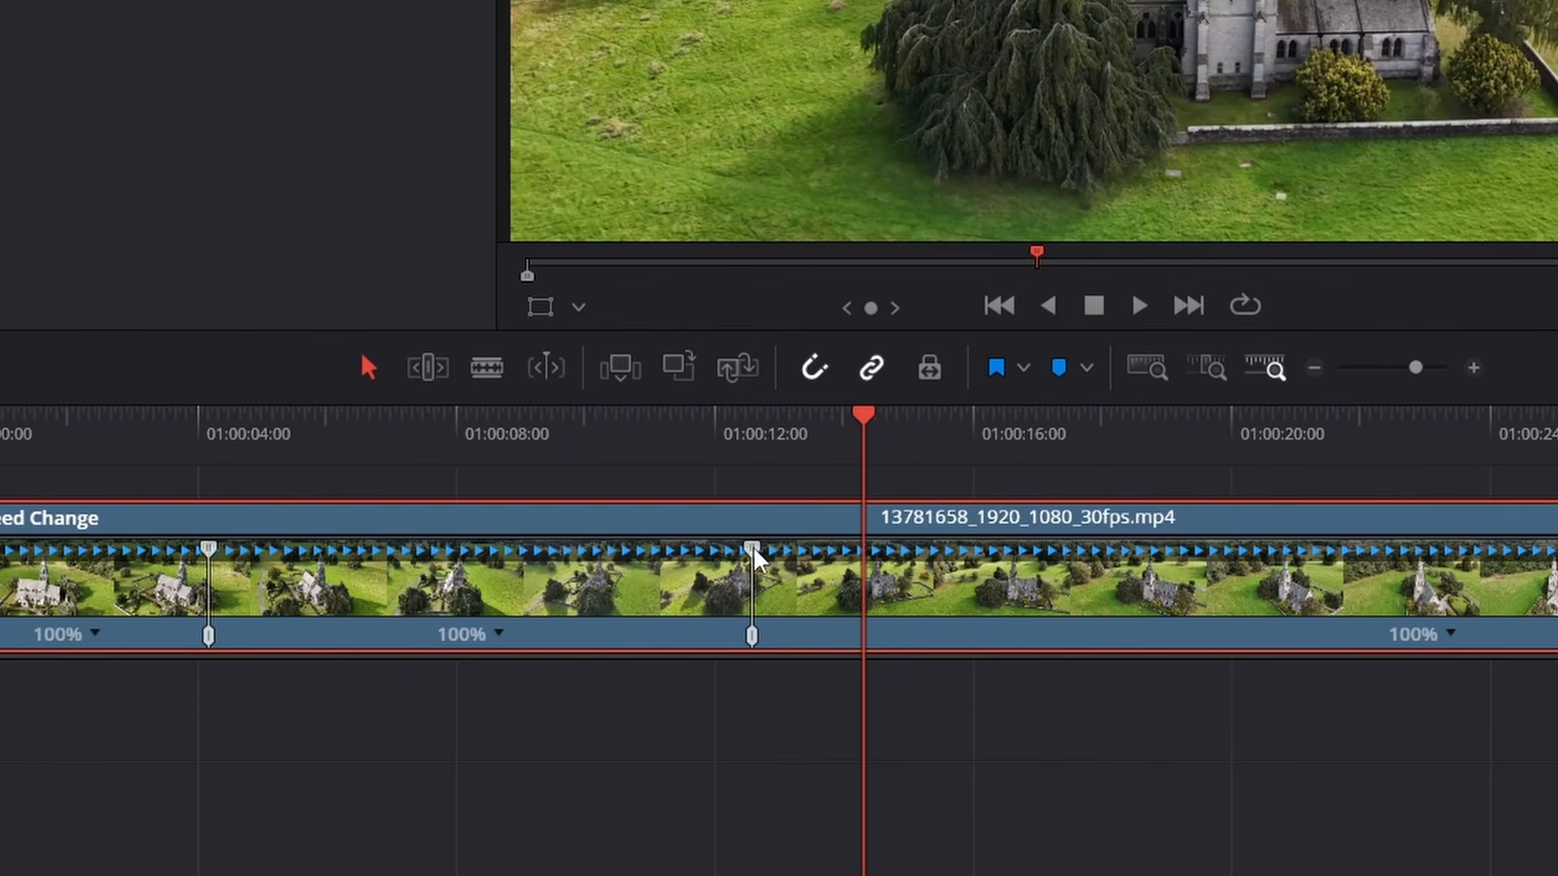
drag(754, 552, 649, 558)
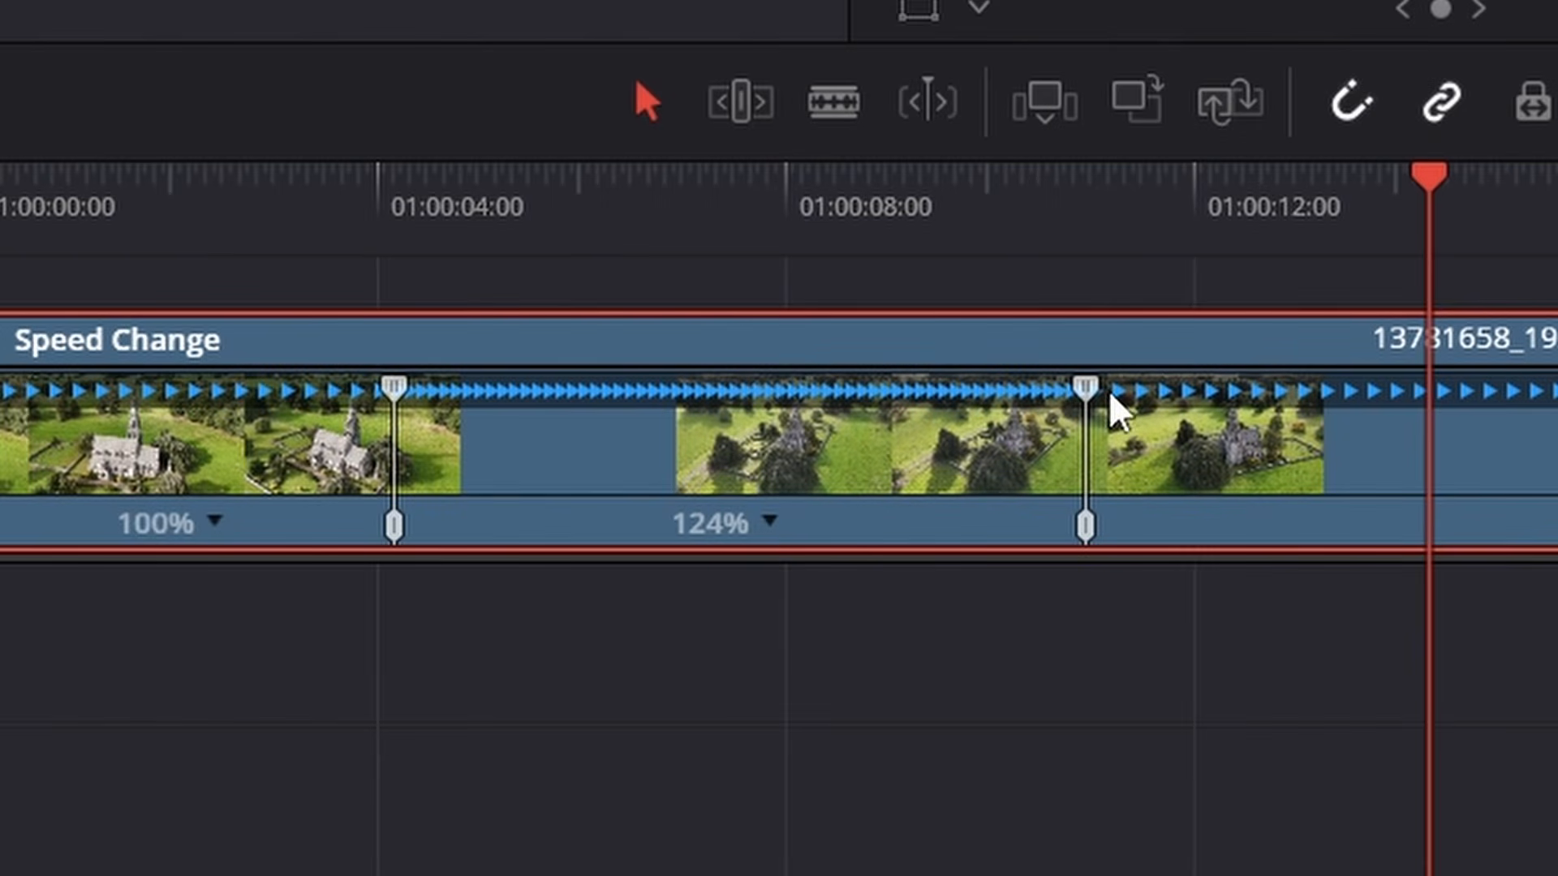
drag(1090, 400, 512, 454)
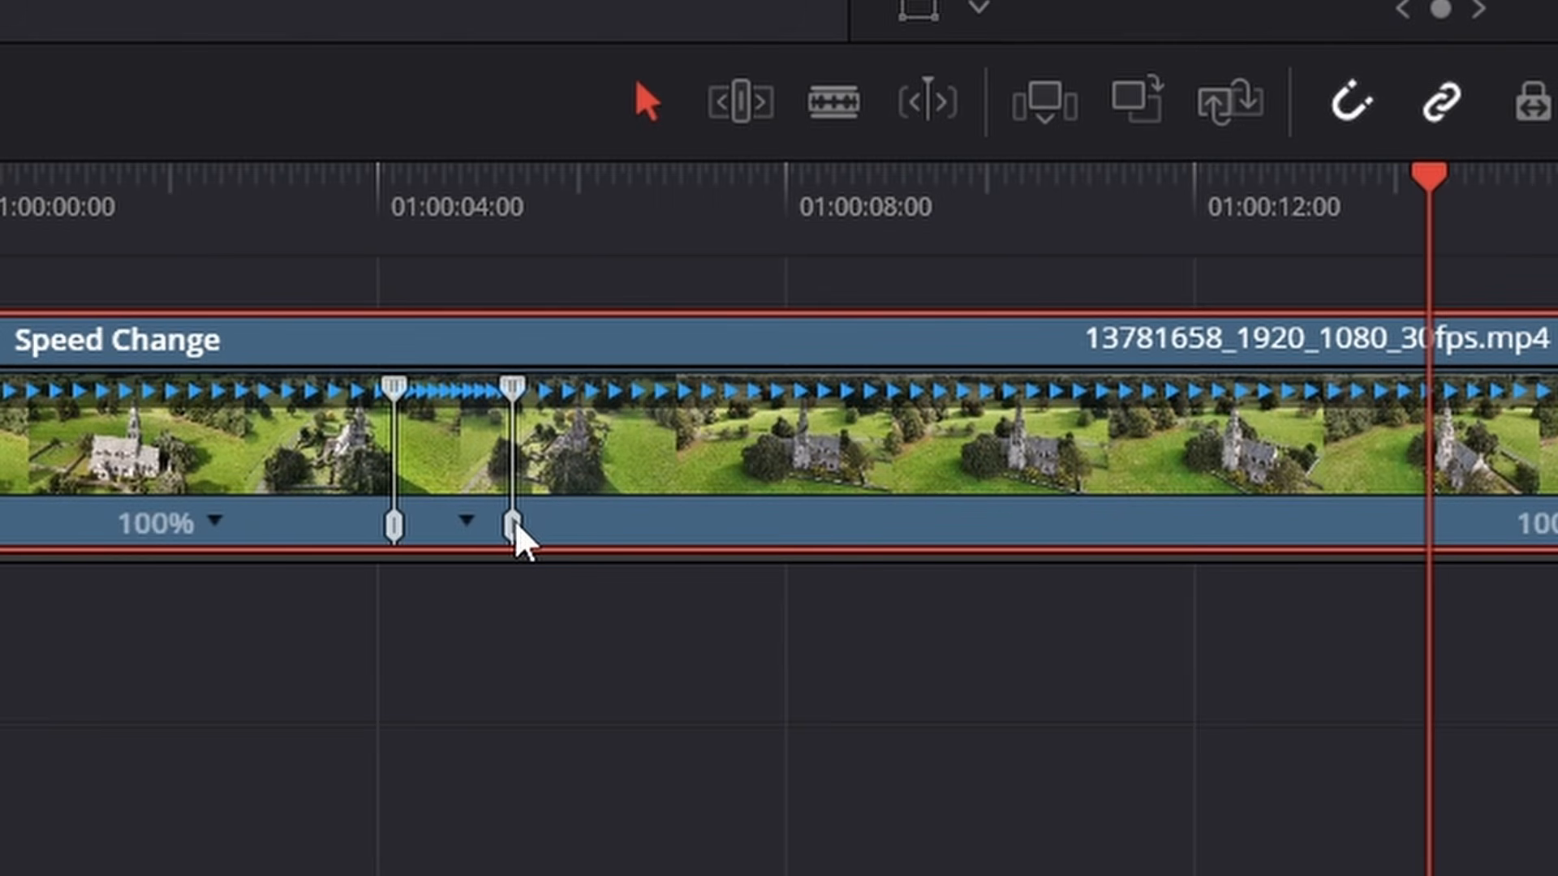
Shift the end of the sped-up segment to about 01:00:05:00 at unchanged speed, and play the clip through the speed change
drag(516, 527, 648, 549)
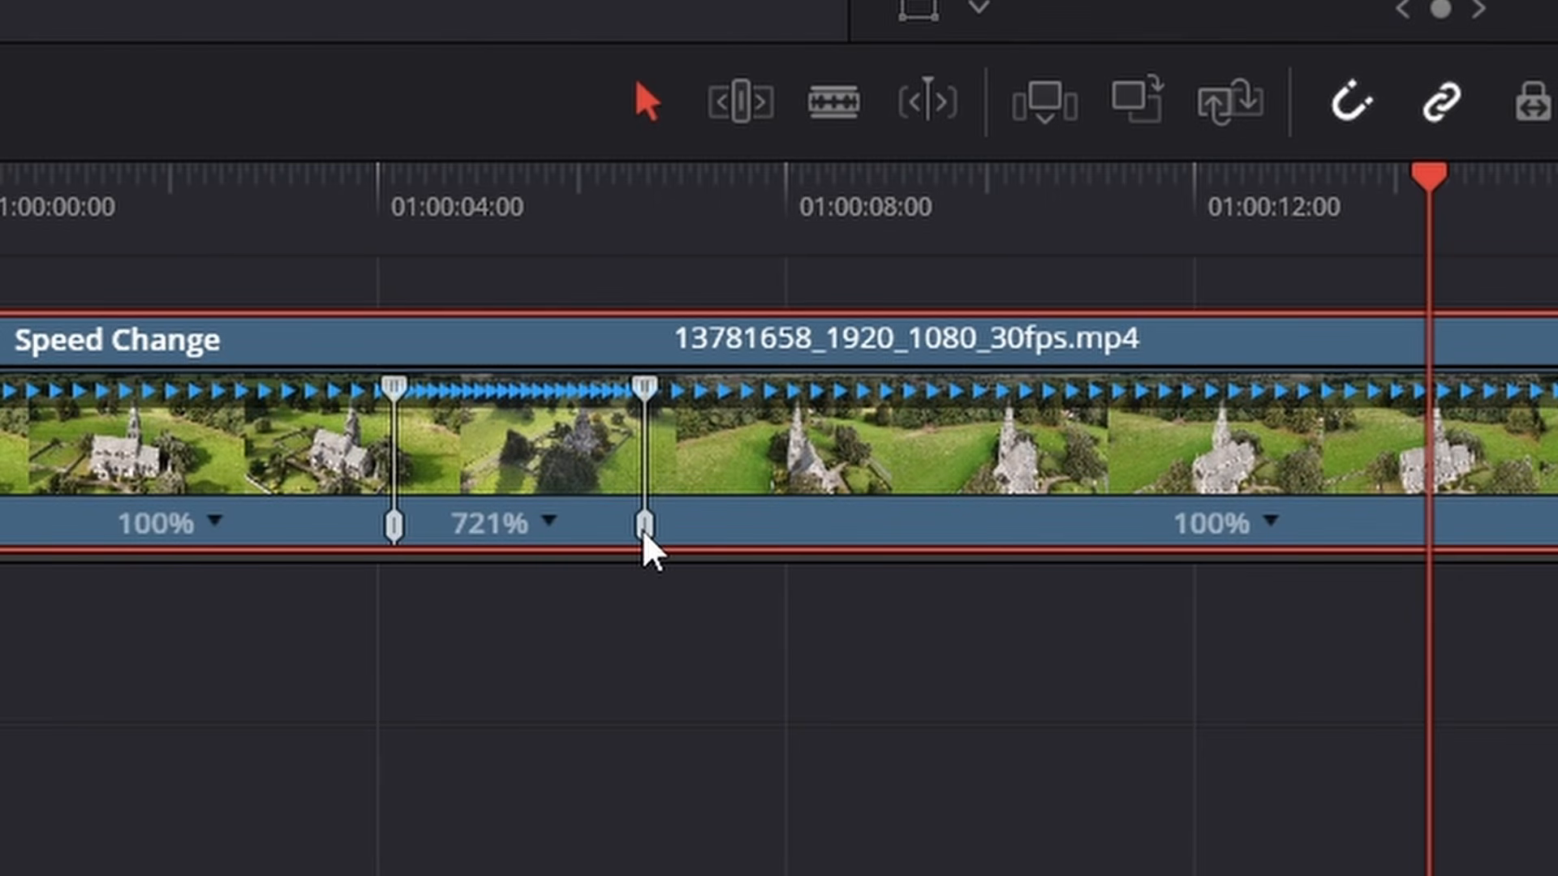
drag(644, 537, 494, 592)
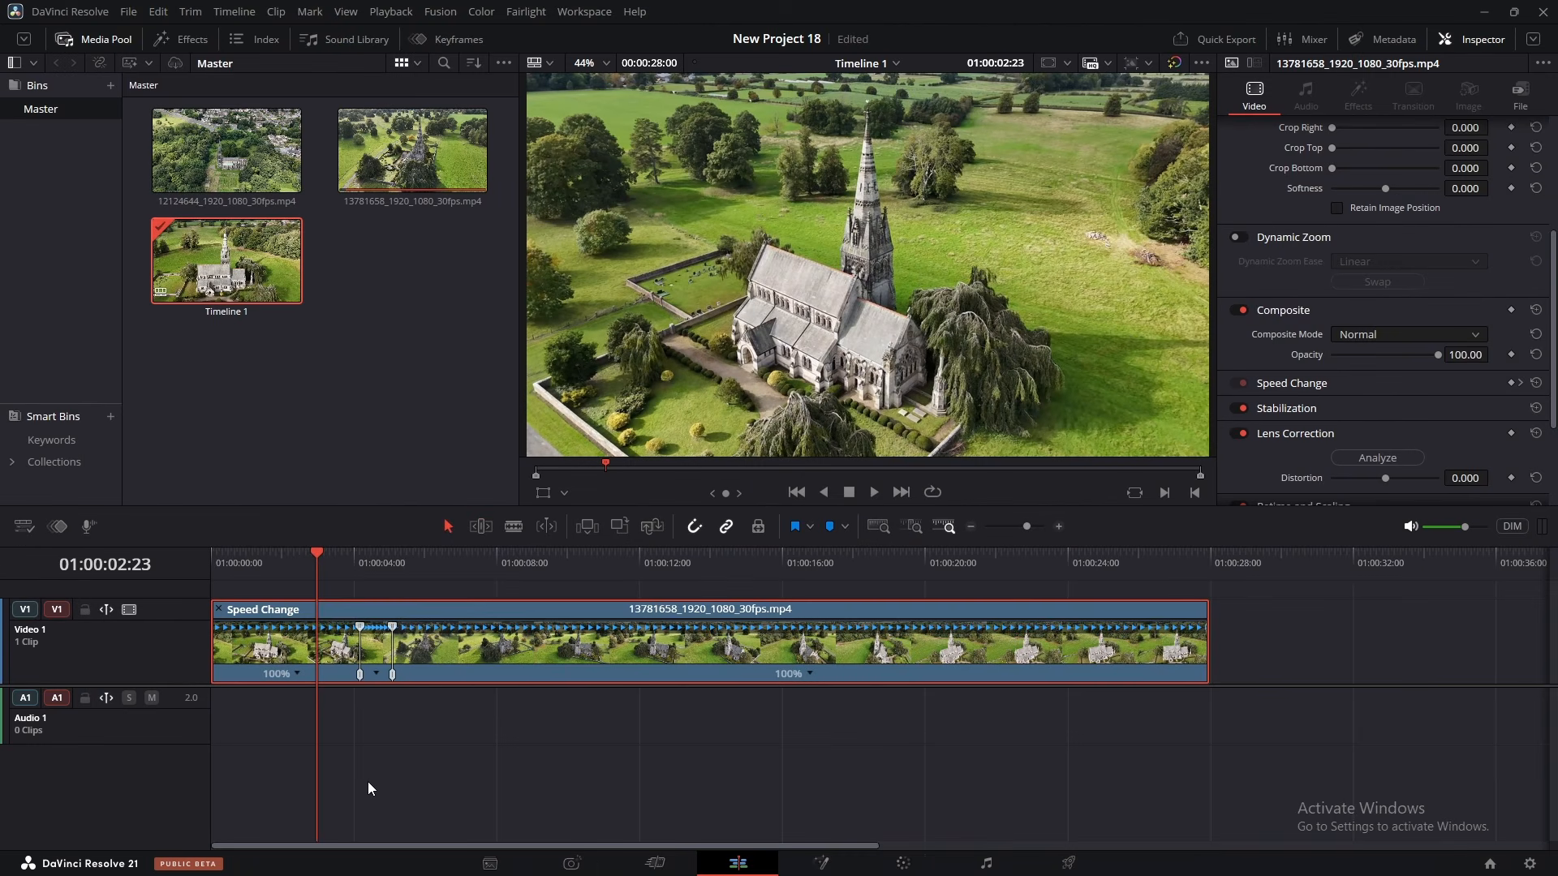
key(space)
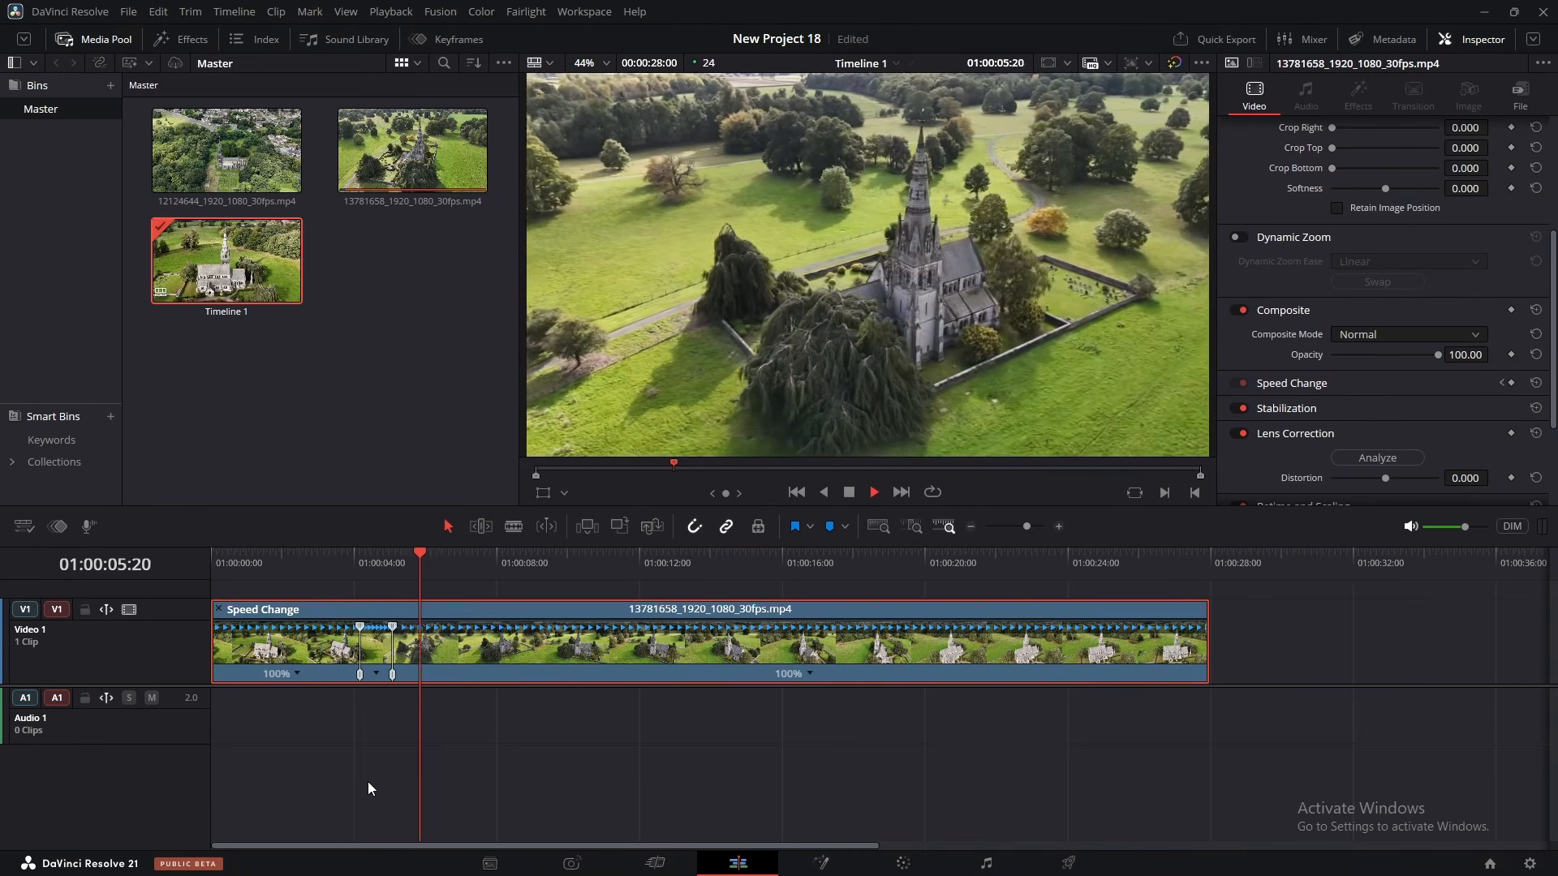
key(space)
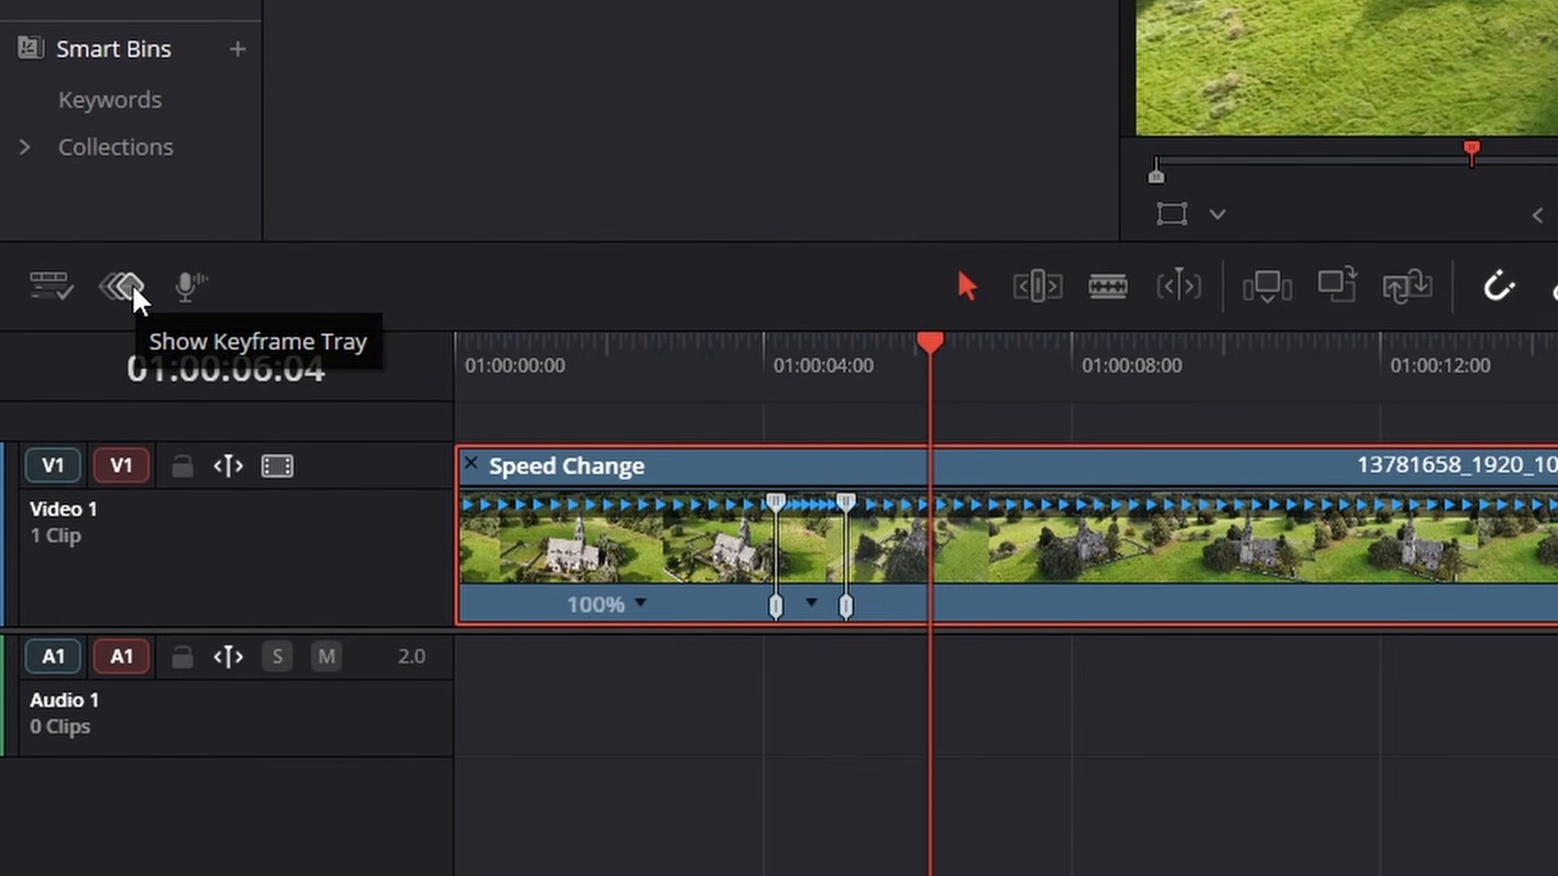
Show the keyframe tray below the timeline and enlarge its curve area, keeping the Video 1 track in view
click(134, 185)
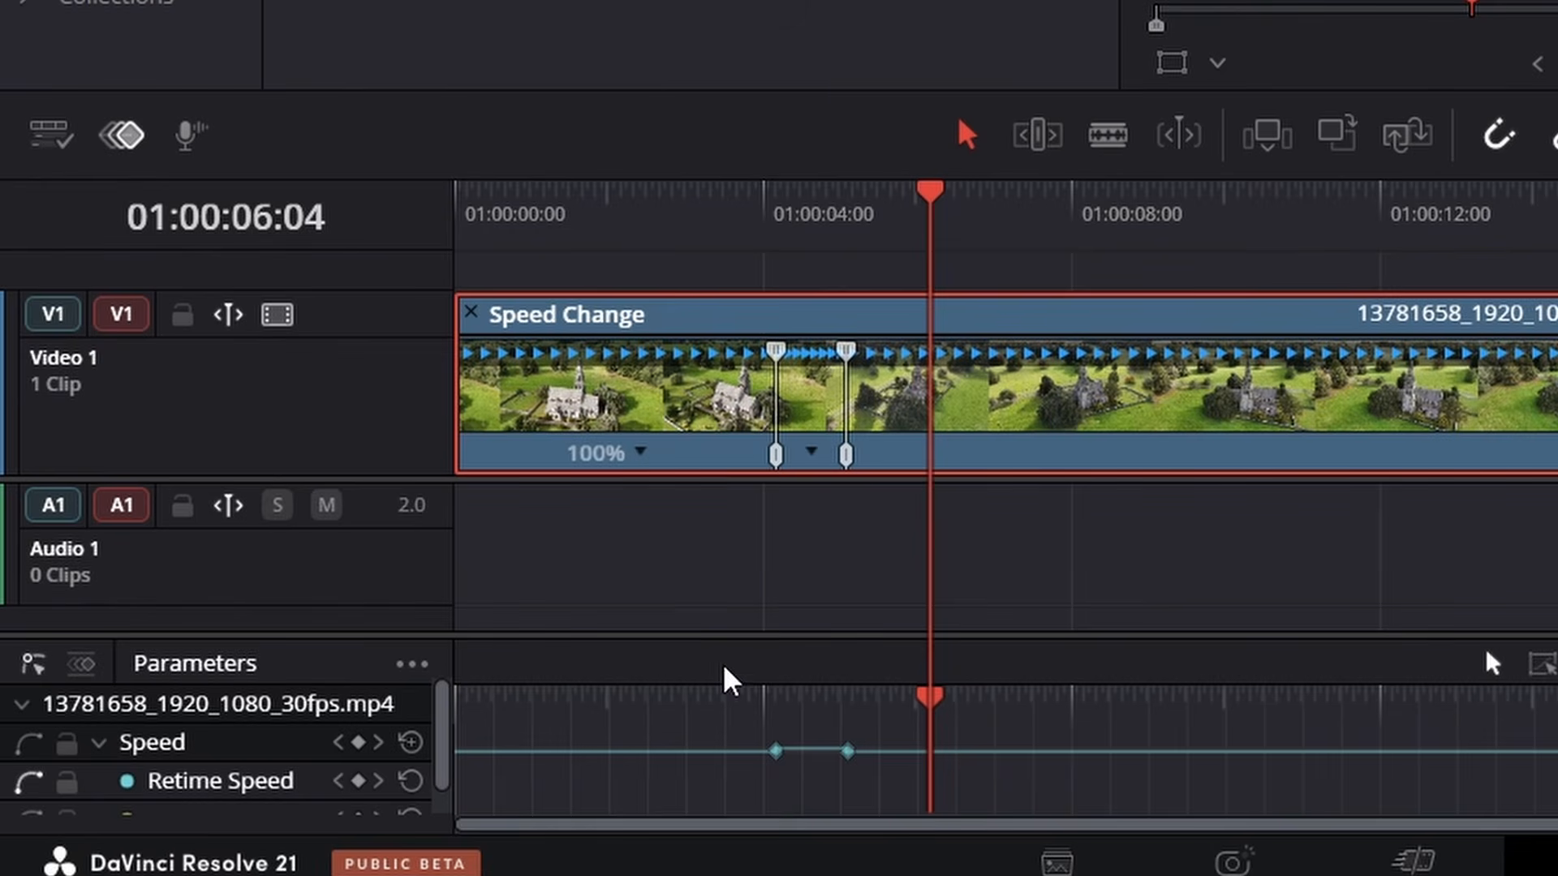
drag(730, 632, 765, 412)
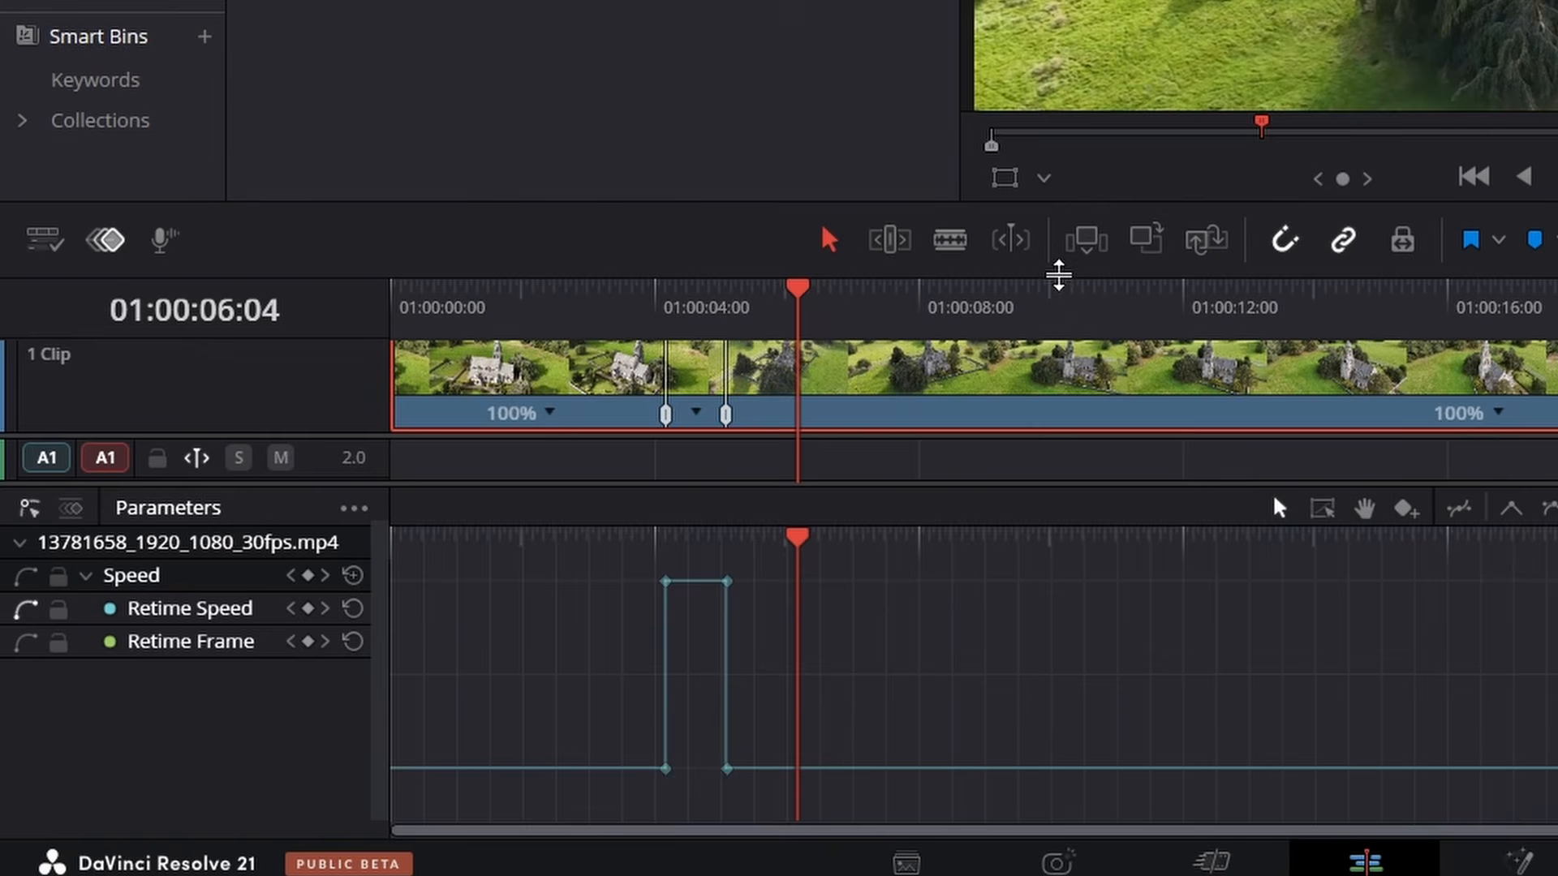
drag(1059, 271, 1045, 1)
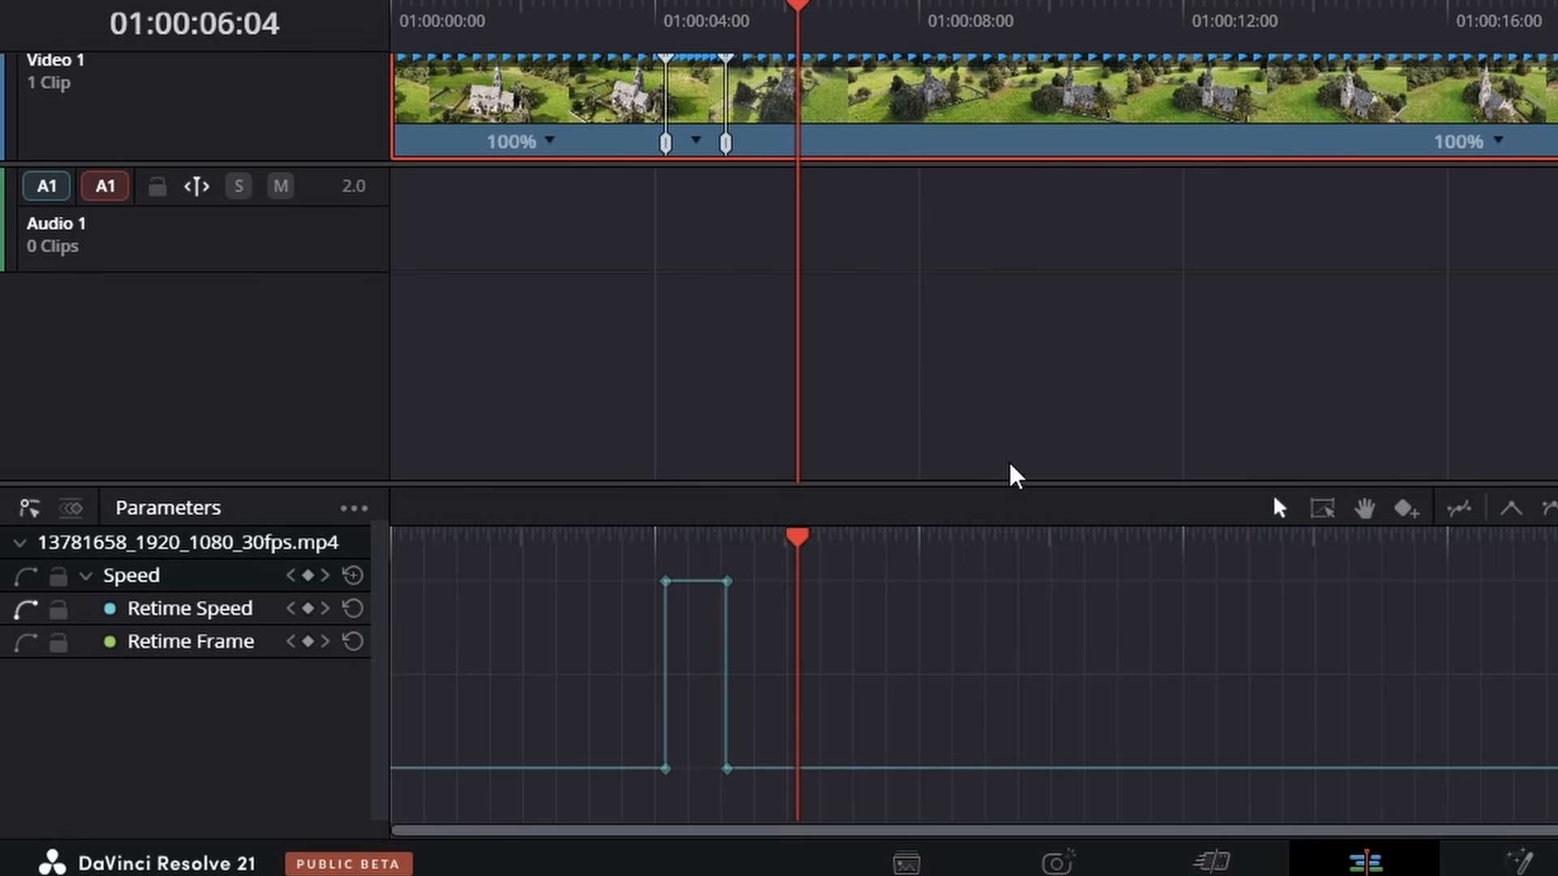
drag(1014, 485, 1014, 254)
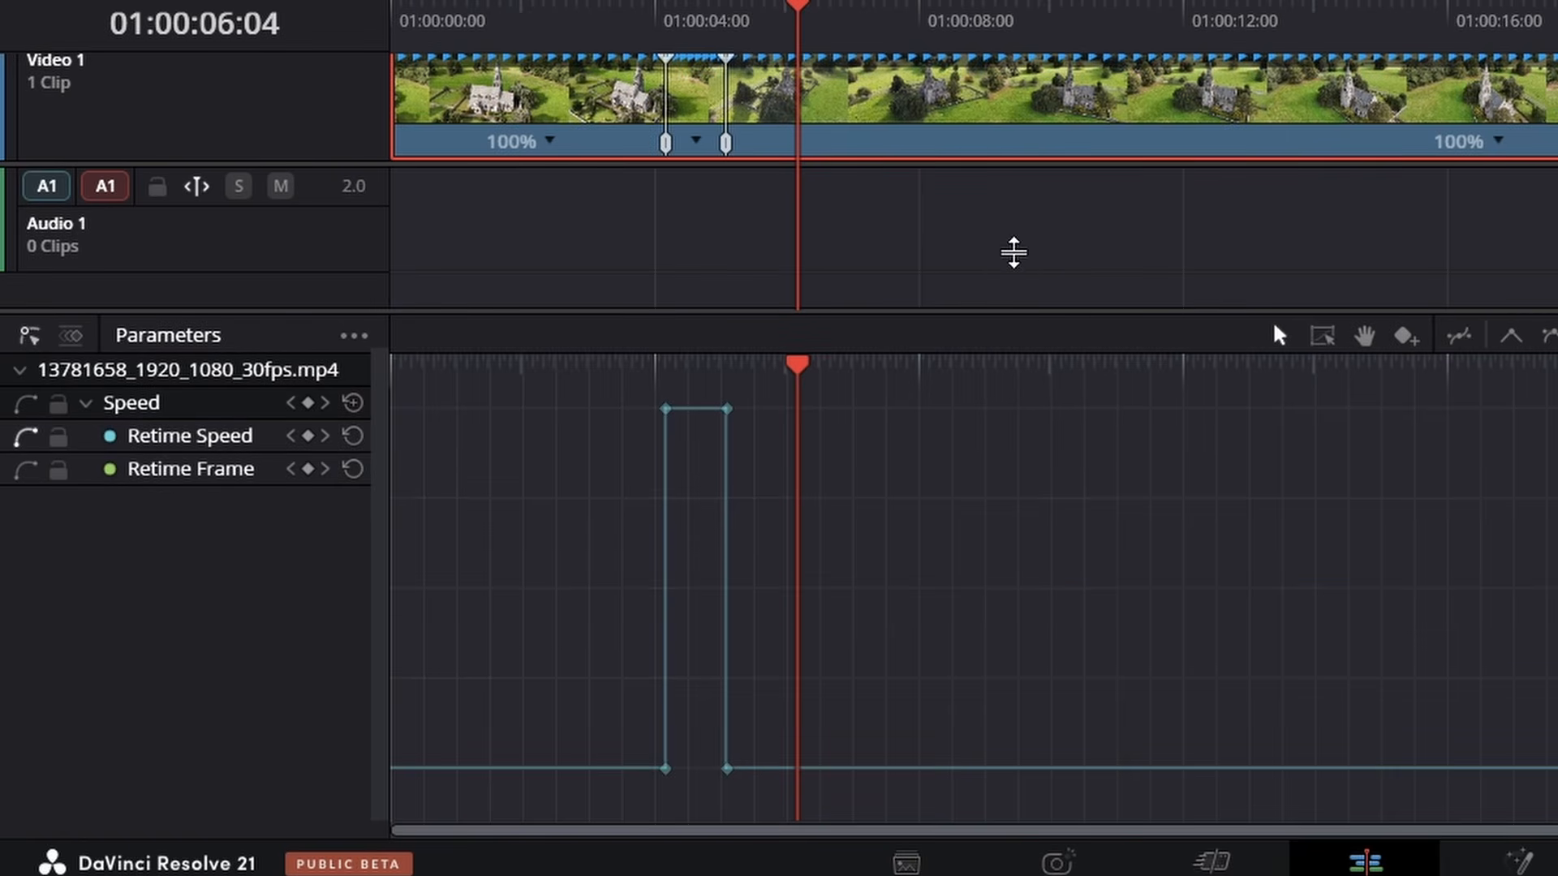
scroll(981, 186, up, 3)
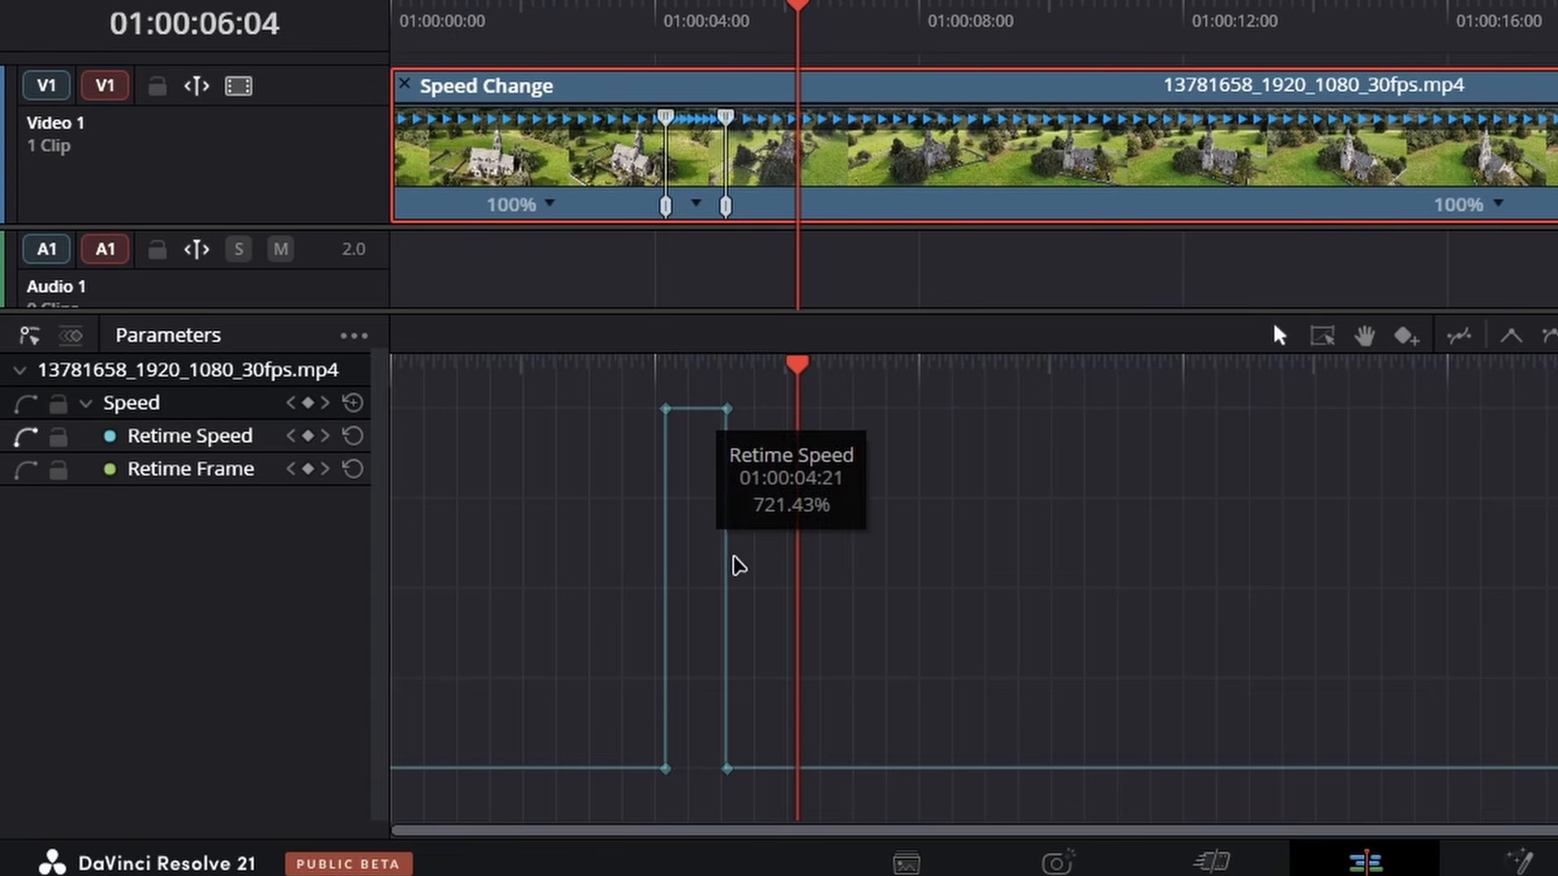
Display all clip parameters in the keyframe tray, look through them, and return to displaying only parameters with keyframes
mouse_move(748, 777)
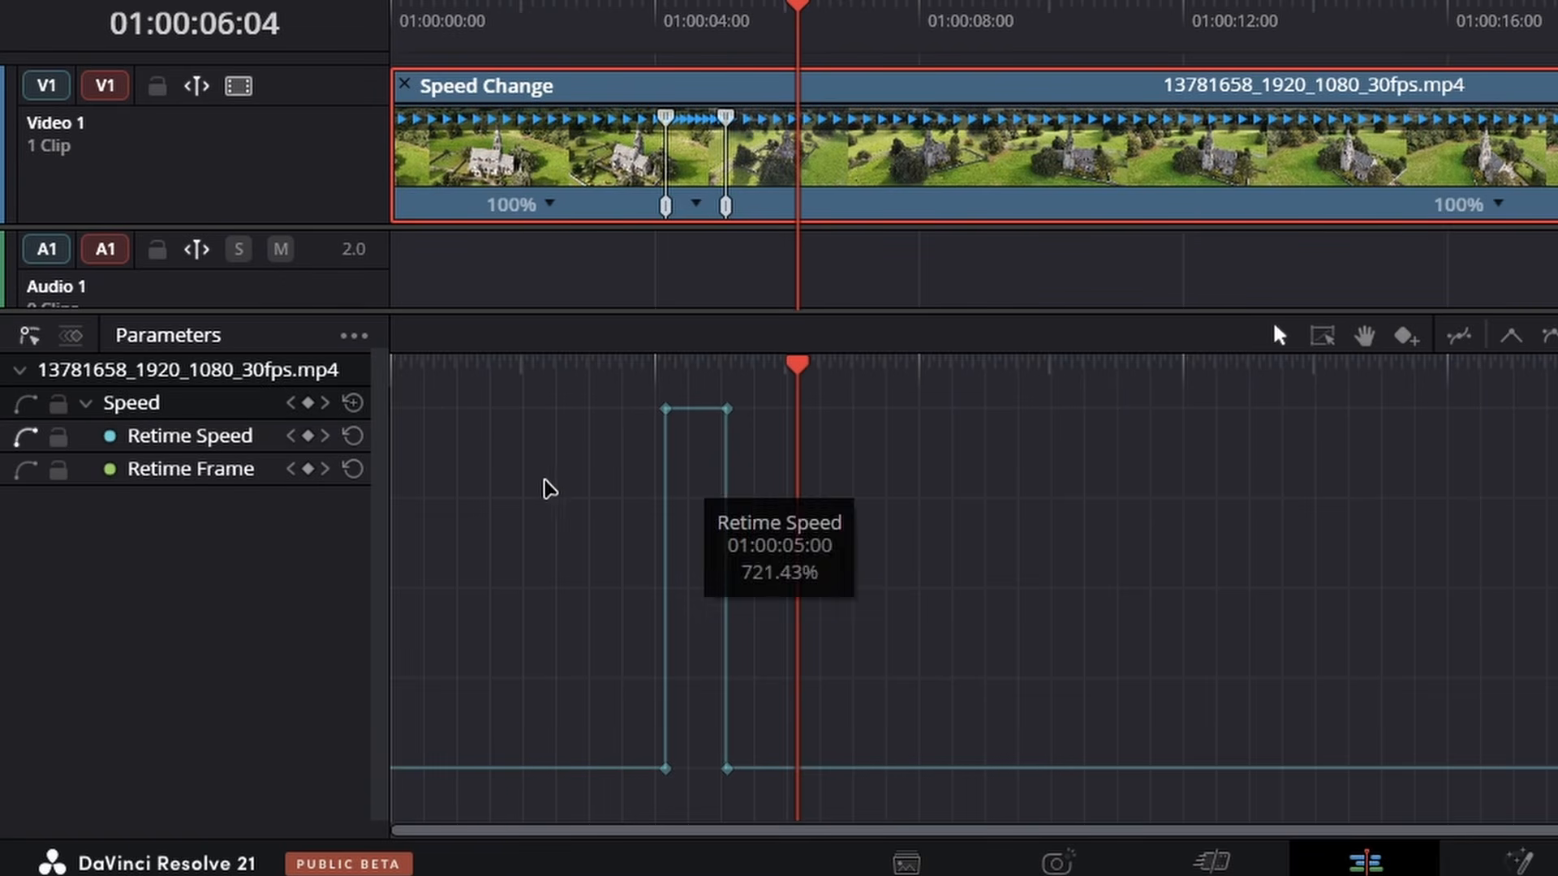
click(355, 336)
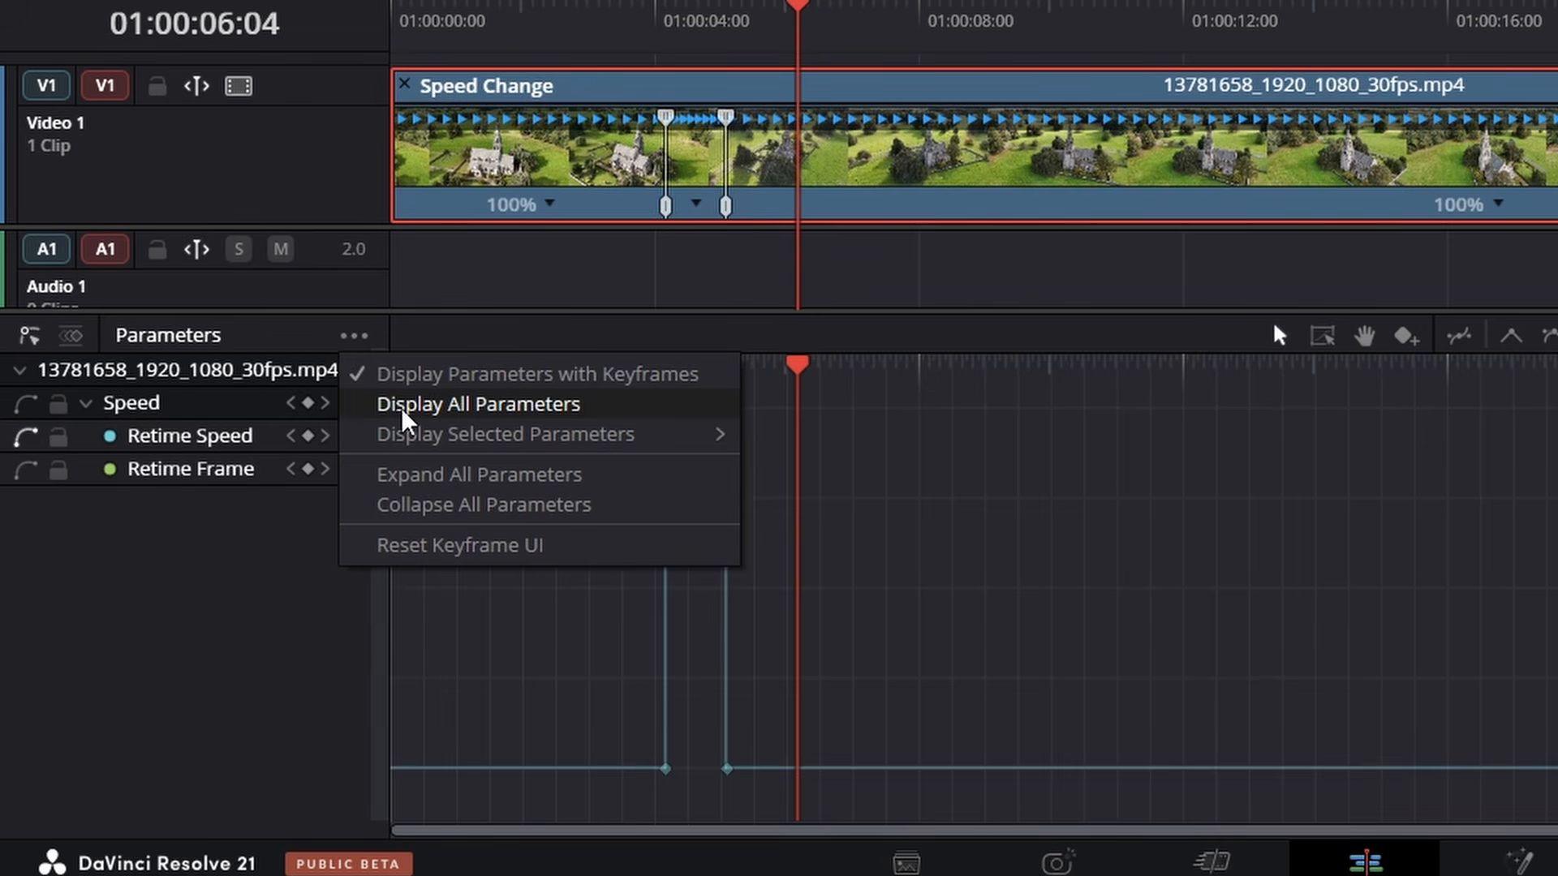
click(516, 418)
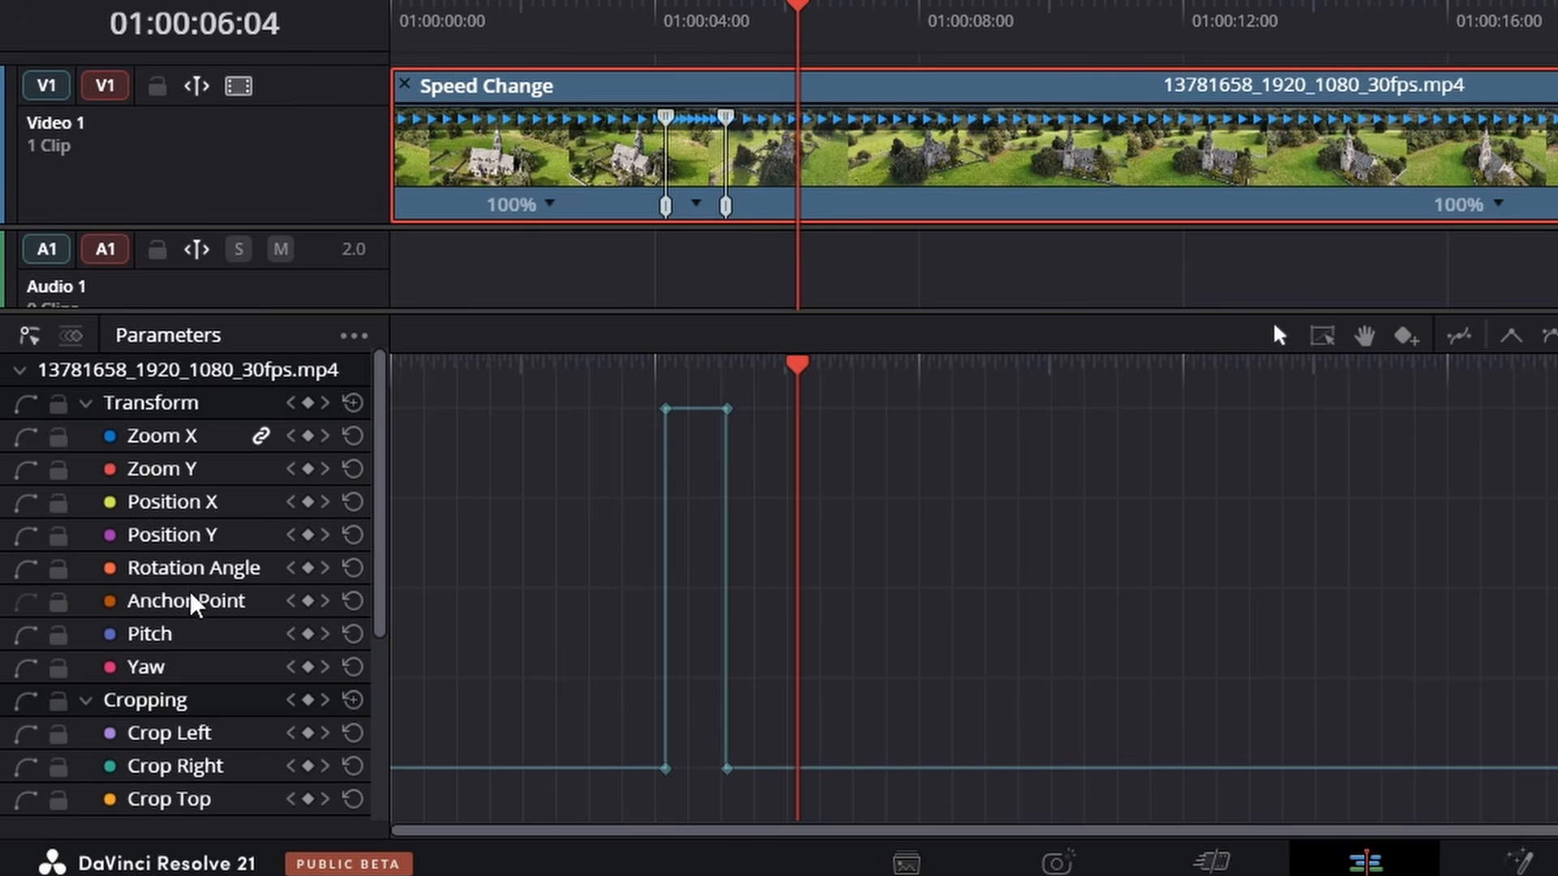
scroll(209, 714, down, 5)
scroll(201, 728, up, 5)
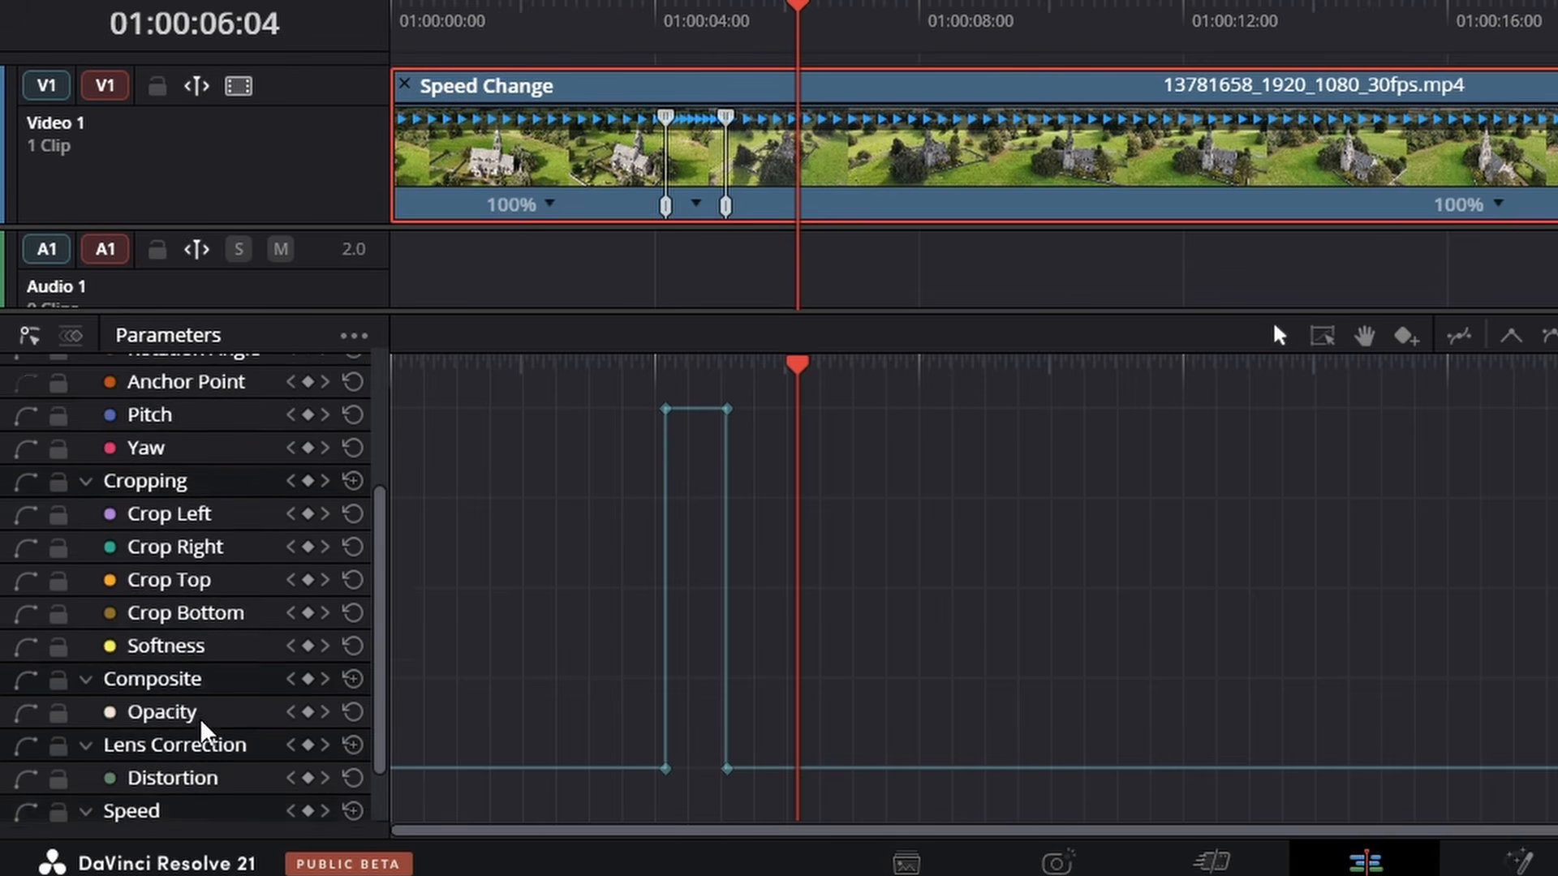
scroll(208, 733, down, 2)
scroll(210, 519, up, 2)
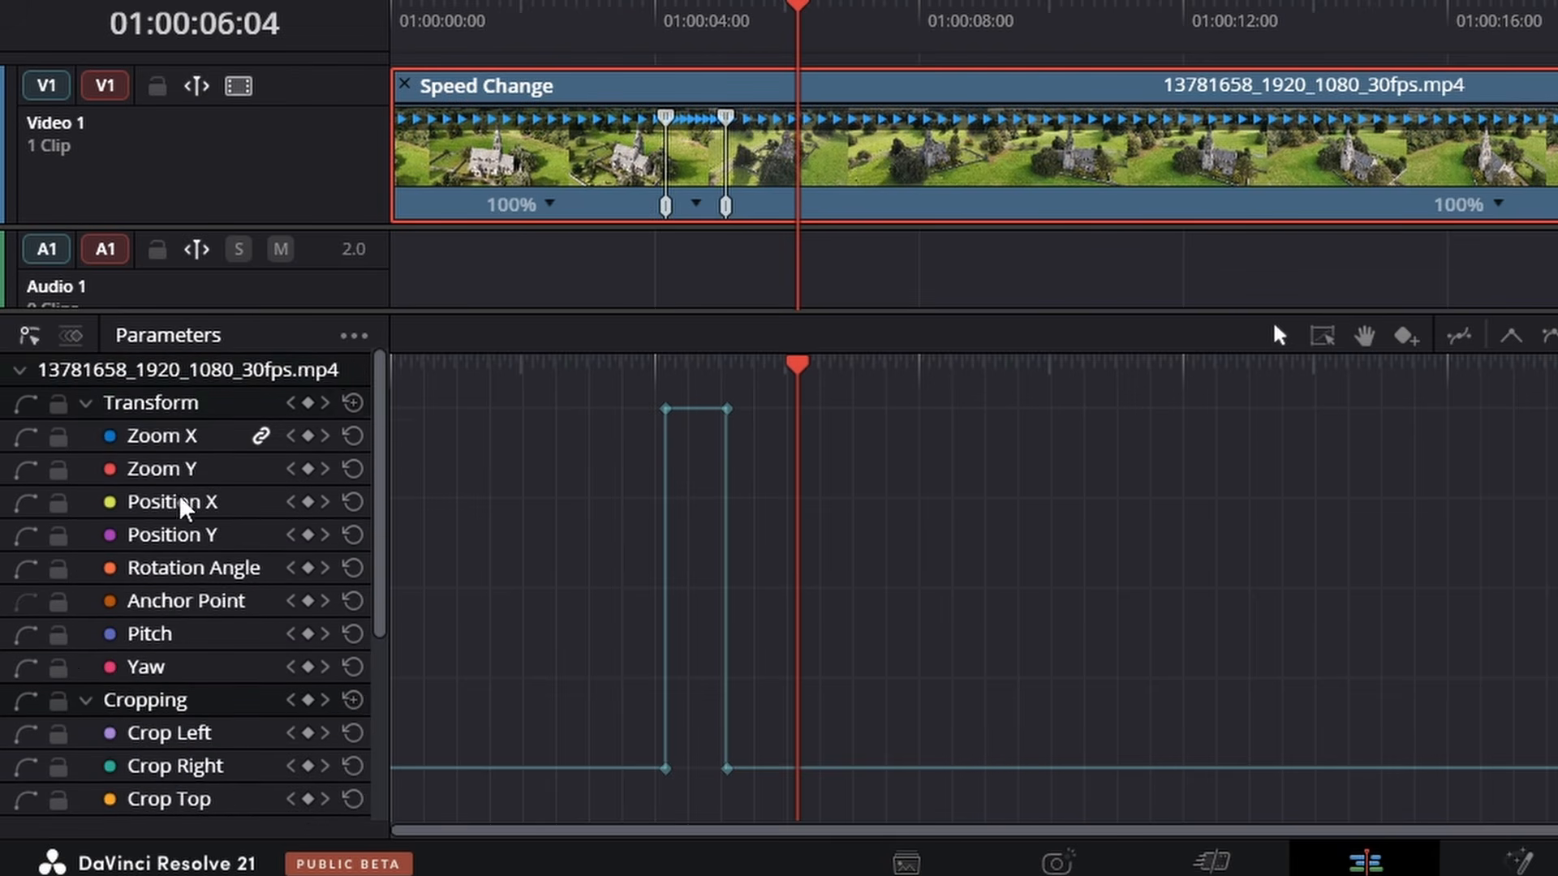
click(357, 337)
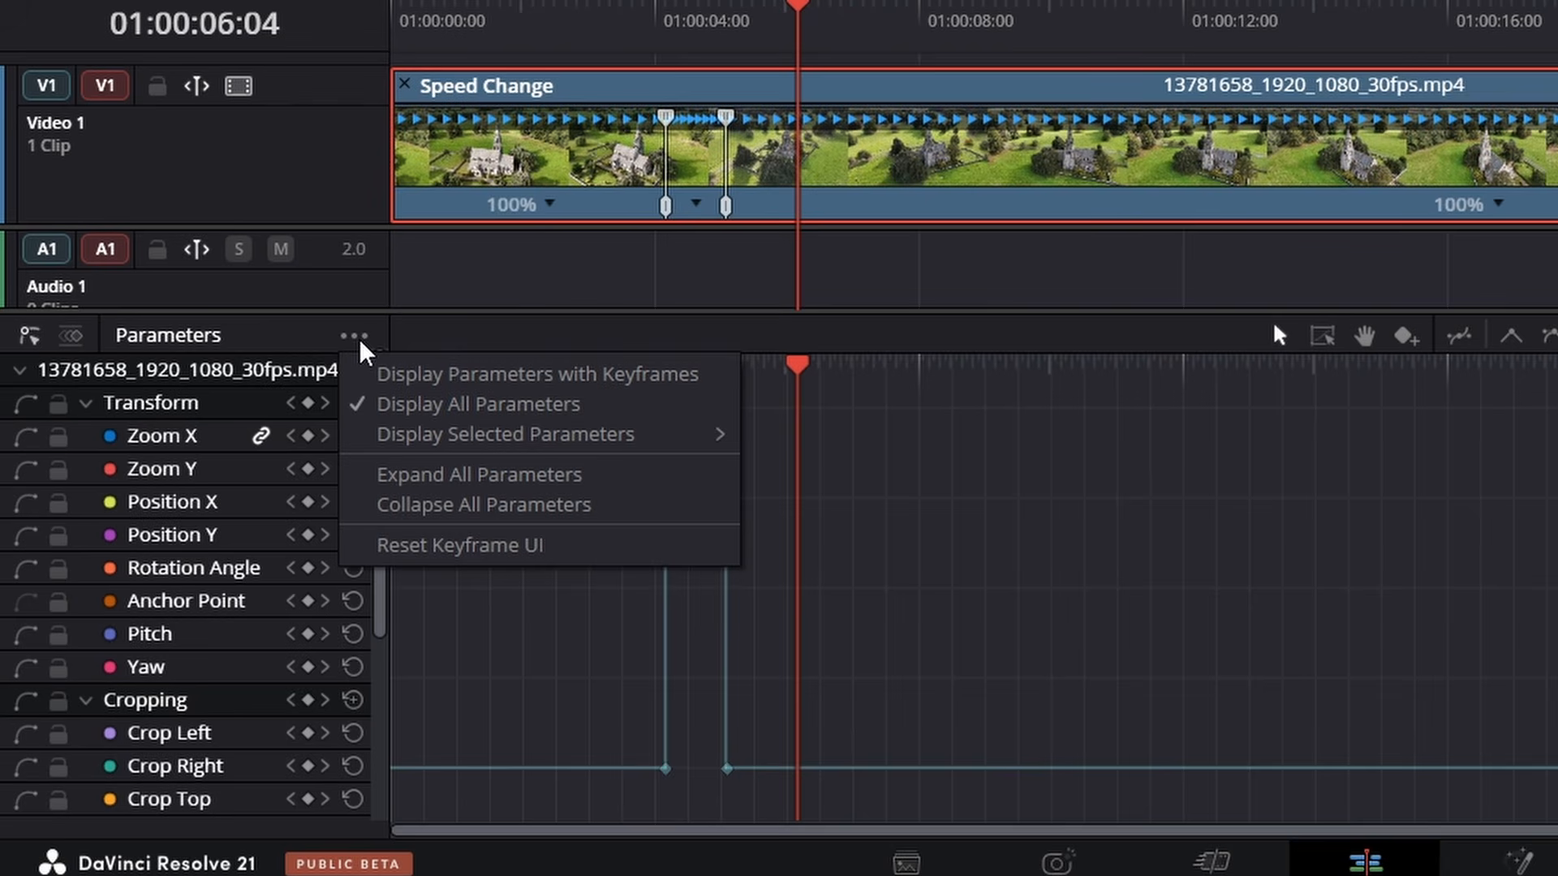
click(660, 383)
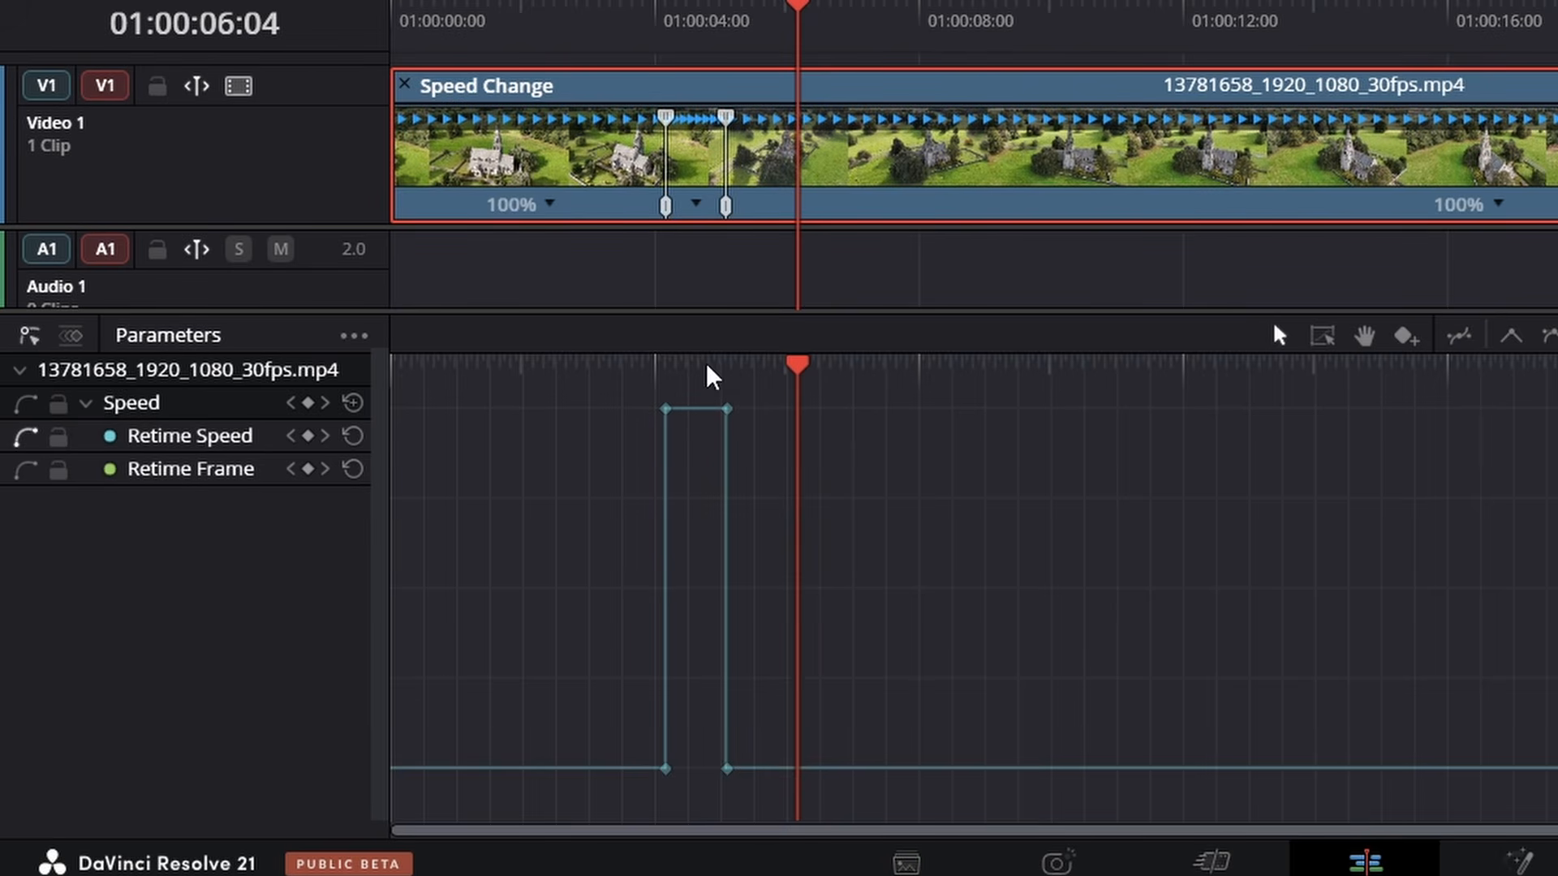
Hide the Retime Speed curve in the keyframe tray and show it again
mouse_move(724, 707)
click(31, 436)
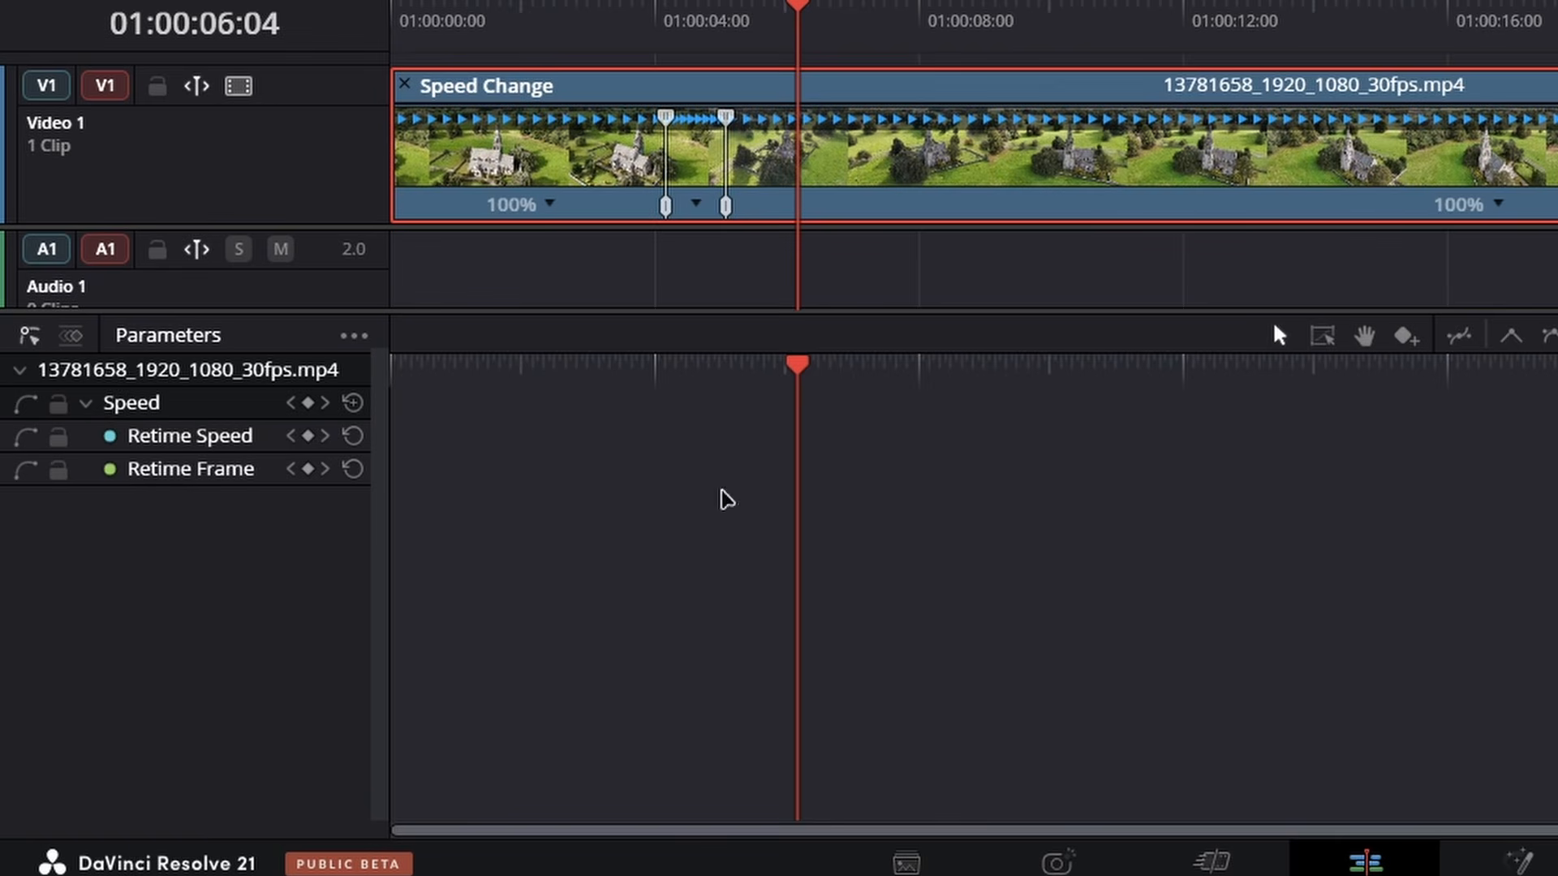
click(30, 441)
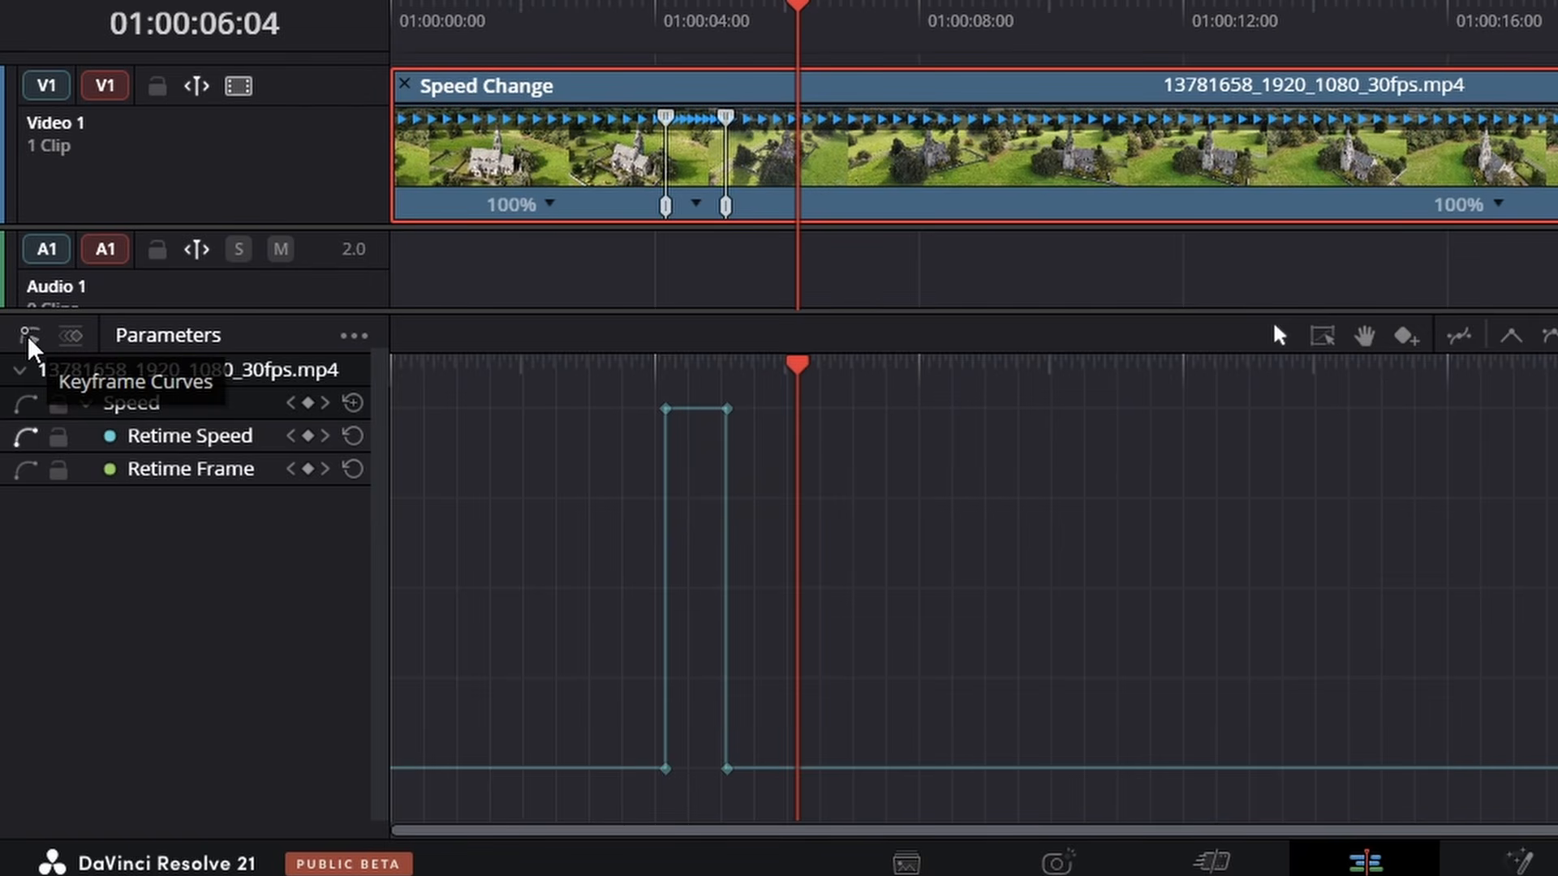
Compare the tray's keyframe view with the Keyframe Curves view, and scrub the playhead across the speed change to 01:00:06:14
click(69, 339)
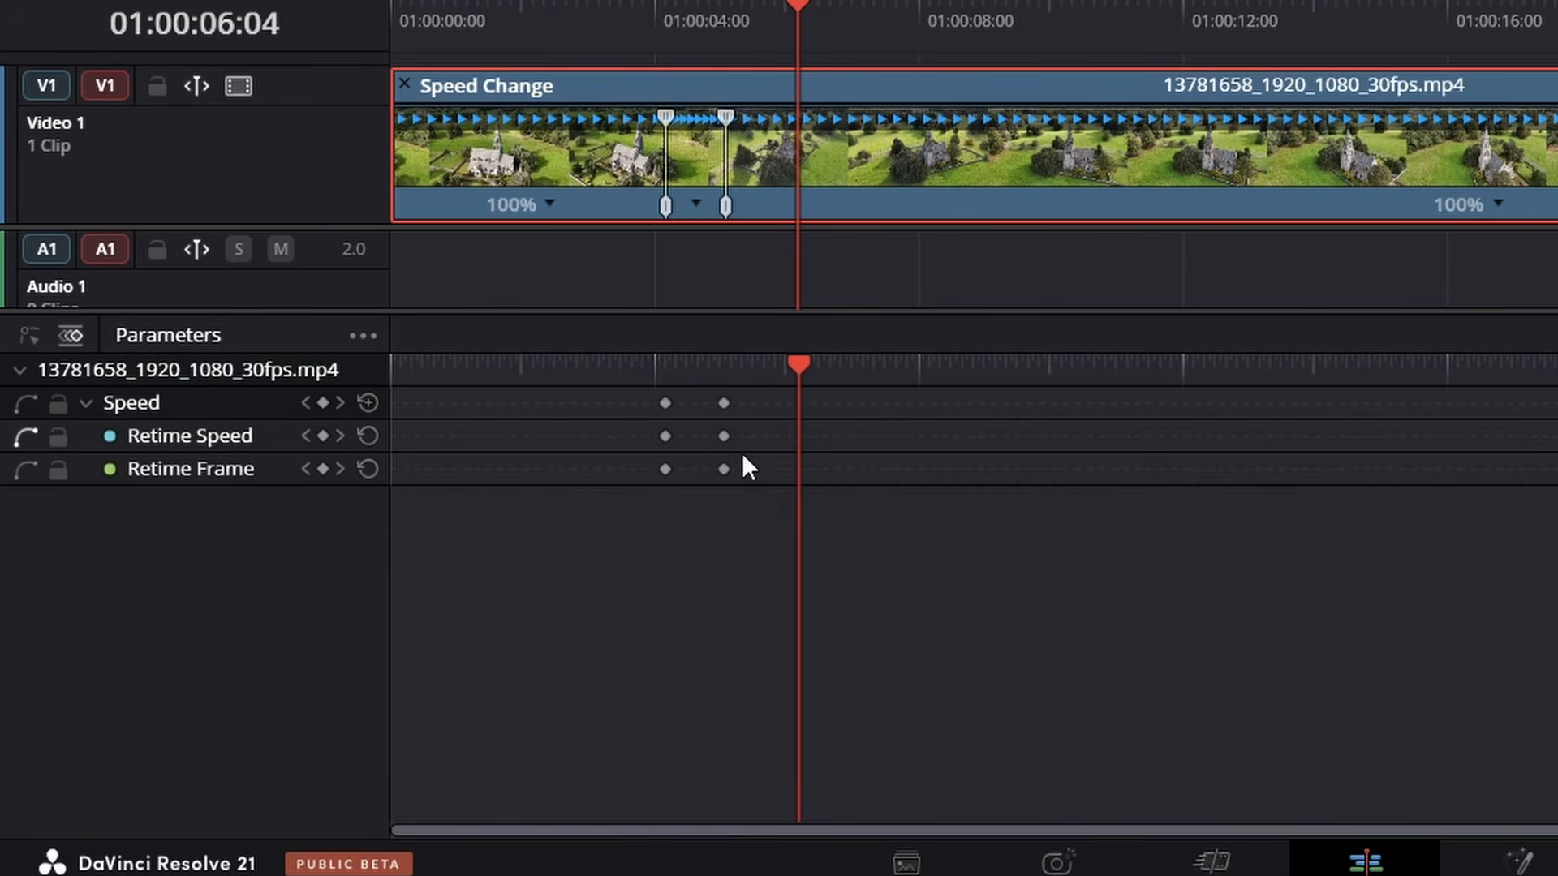
click(27, 336)
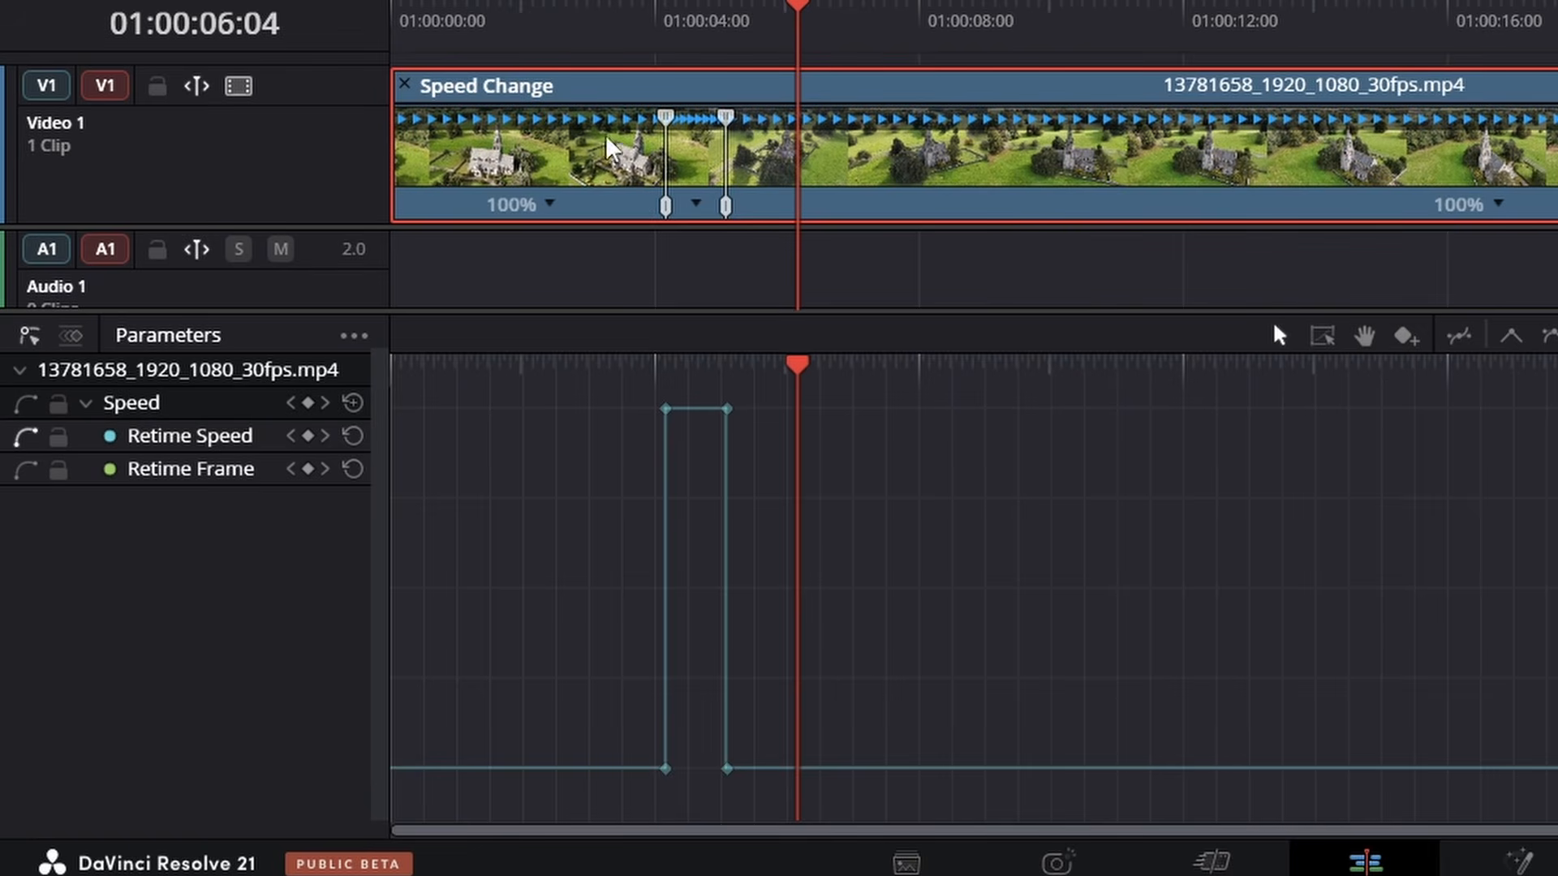
drag(632, 373, 803, 453)
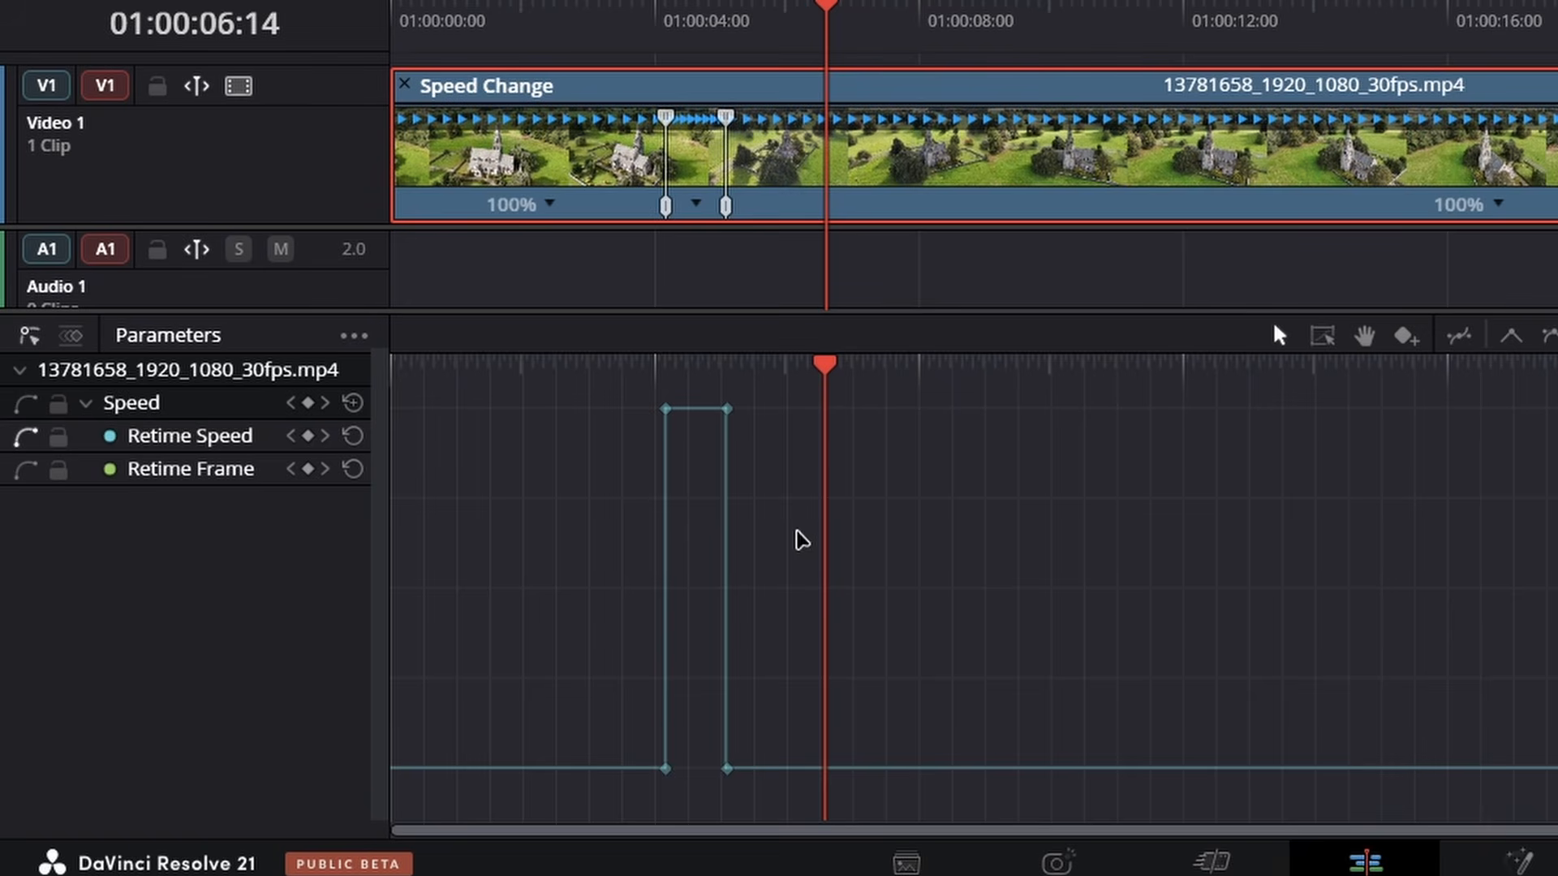
Smooth the Retime Speed keyframes at both speed points into a curve and play the ramp back
drag(584, 651, 794, 811)
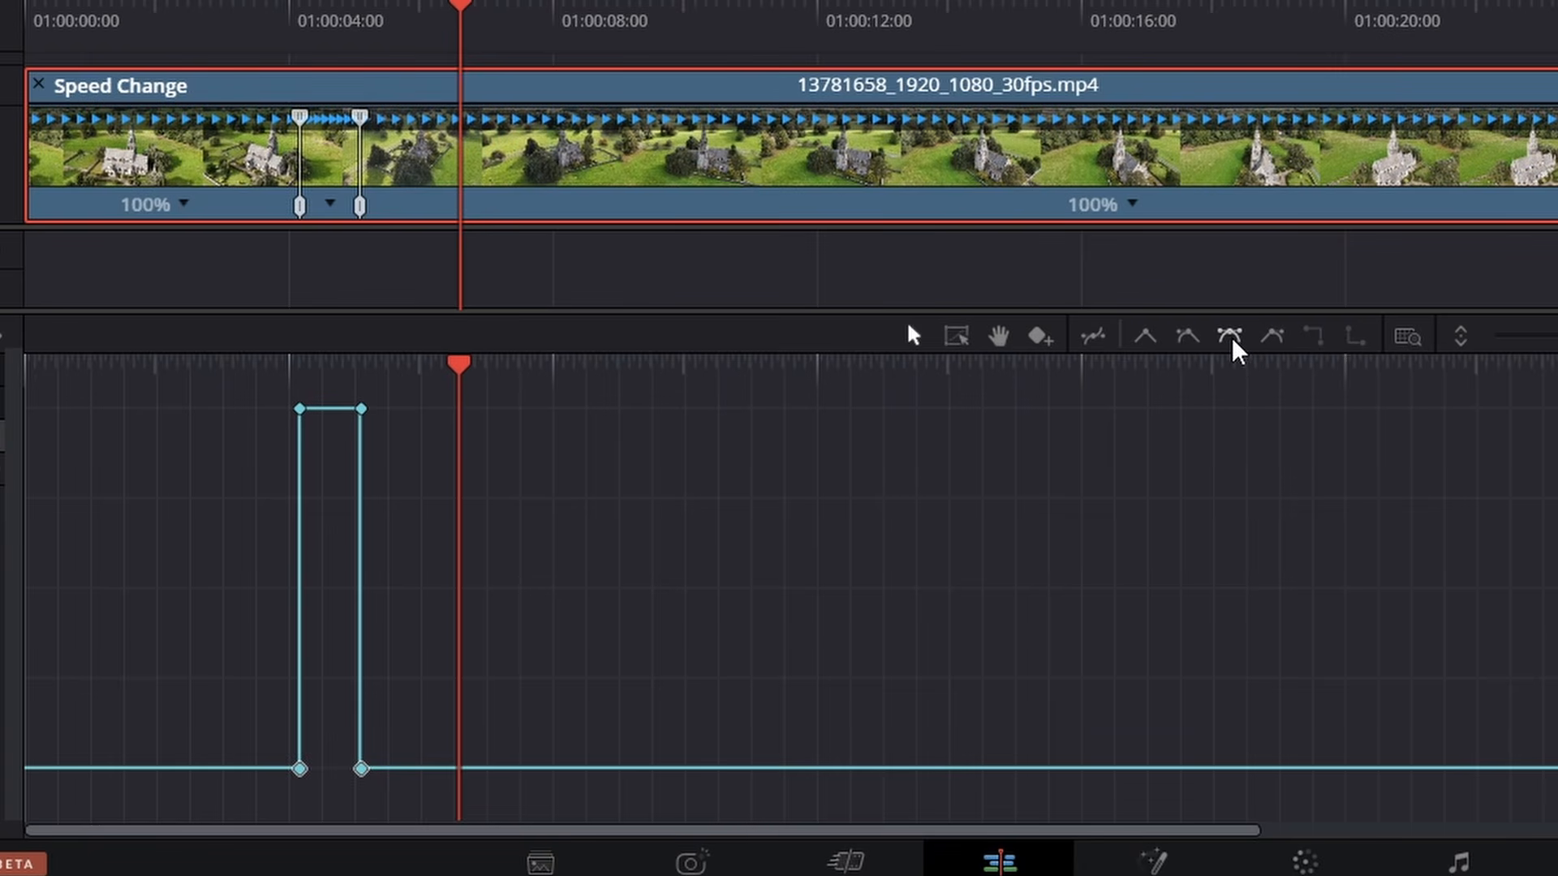
click(1231, 341)
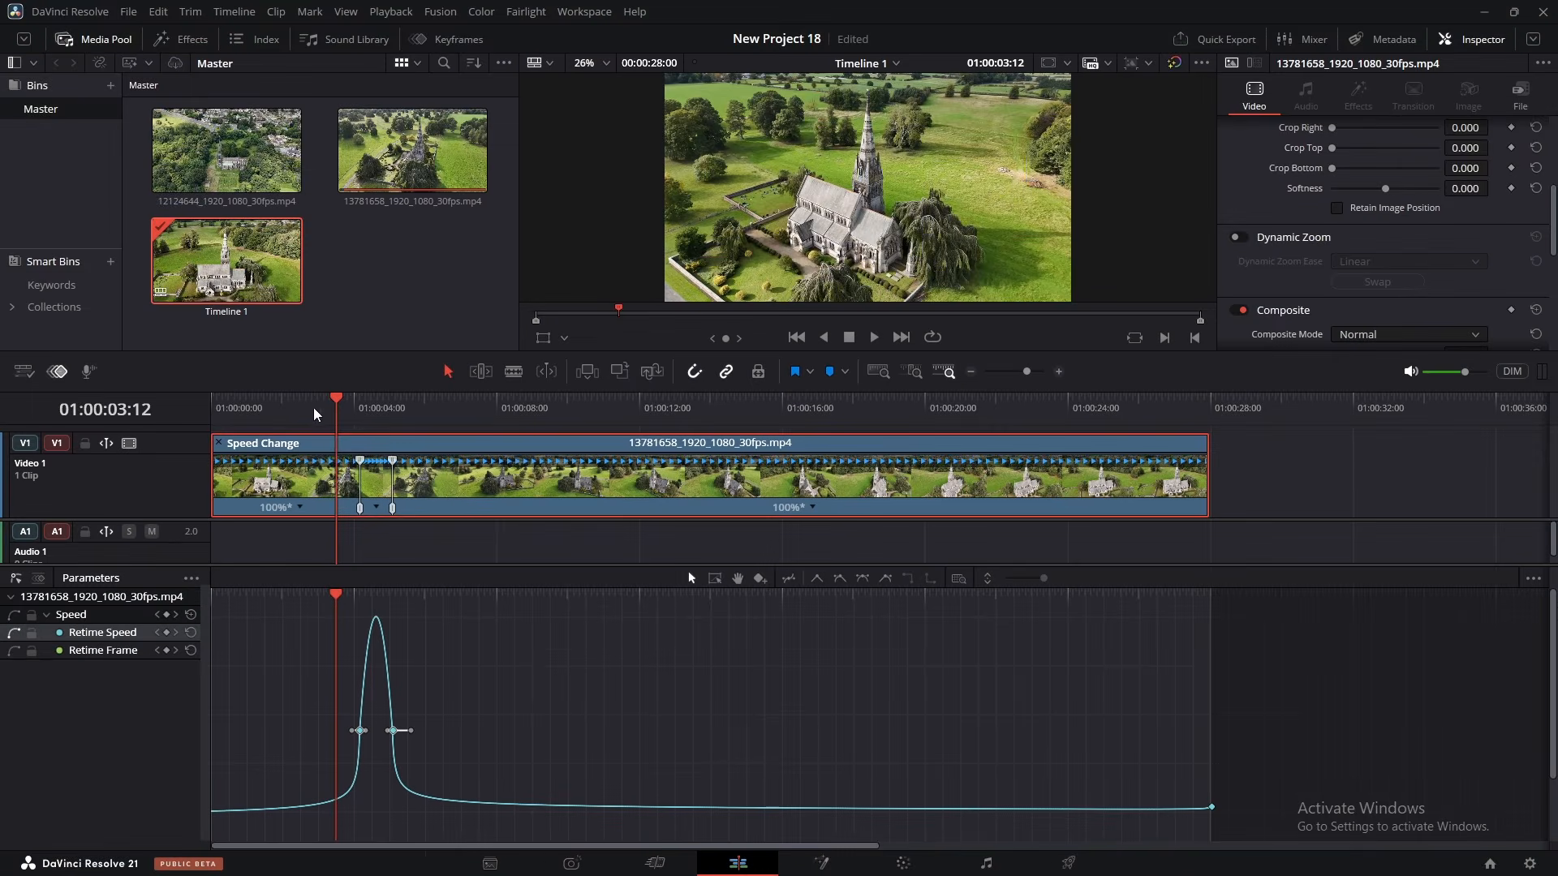
click(288, 413)
key(space)
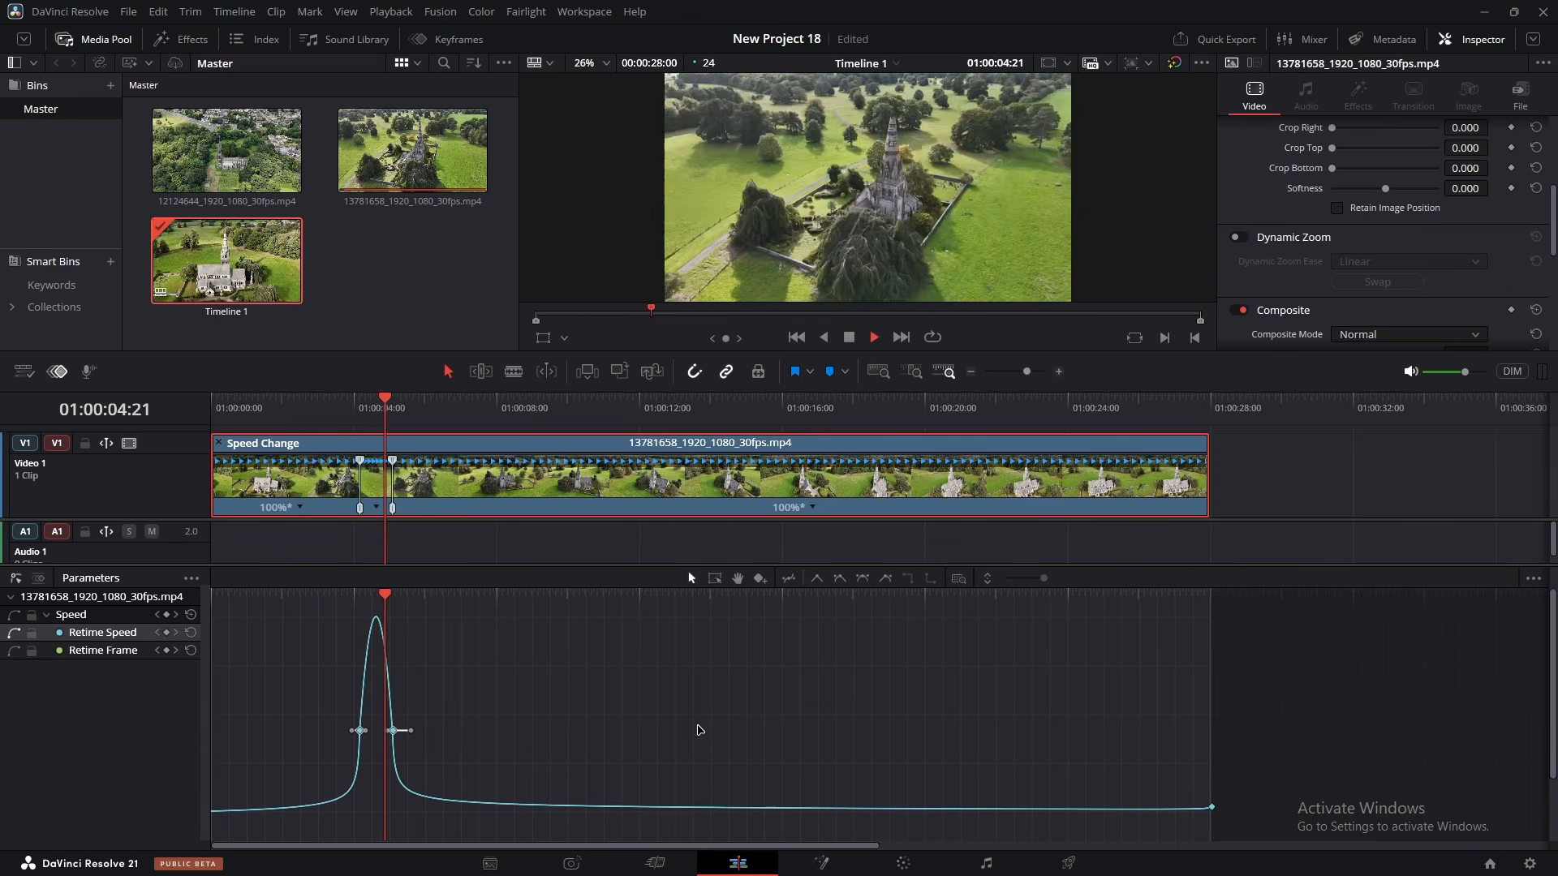
key(space)
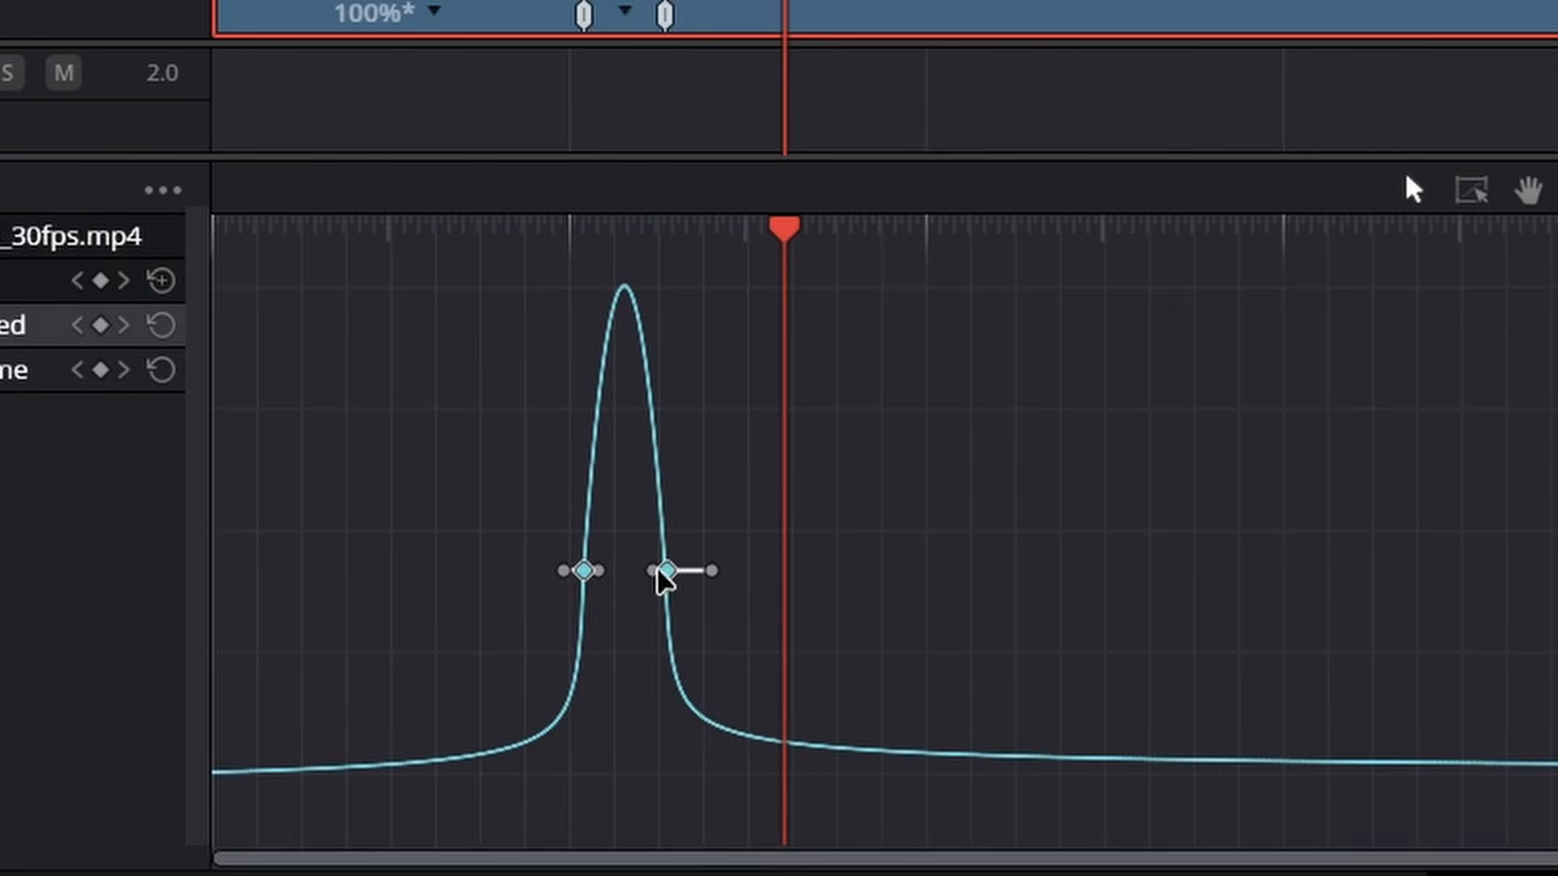
Lengthen the outer handles of both Retime Speed keyframes and shorten their inner handles to flatten the peak of the curve
drag(706, 604, 660, 549)
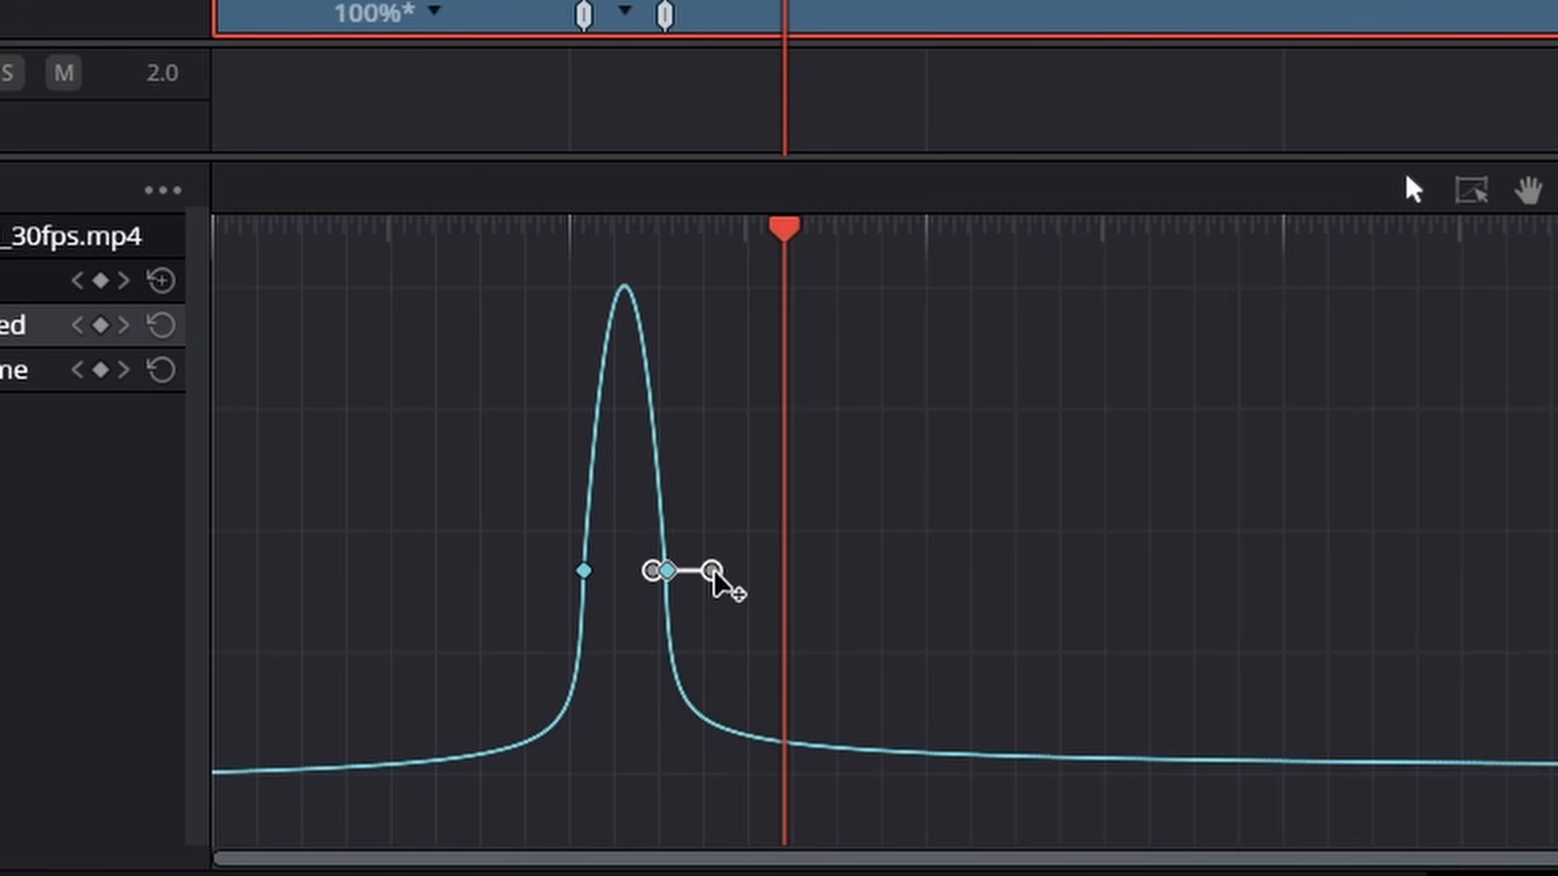
drag(711, 572, 808, 572)
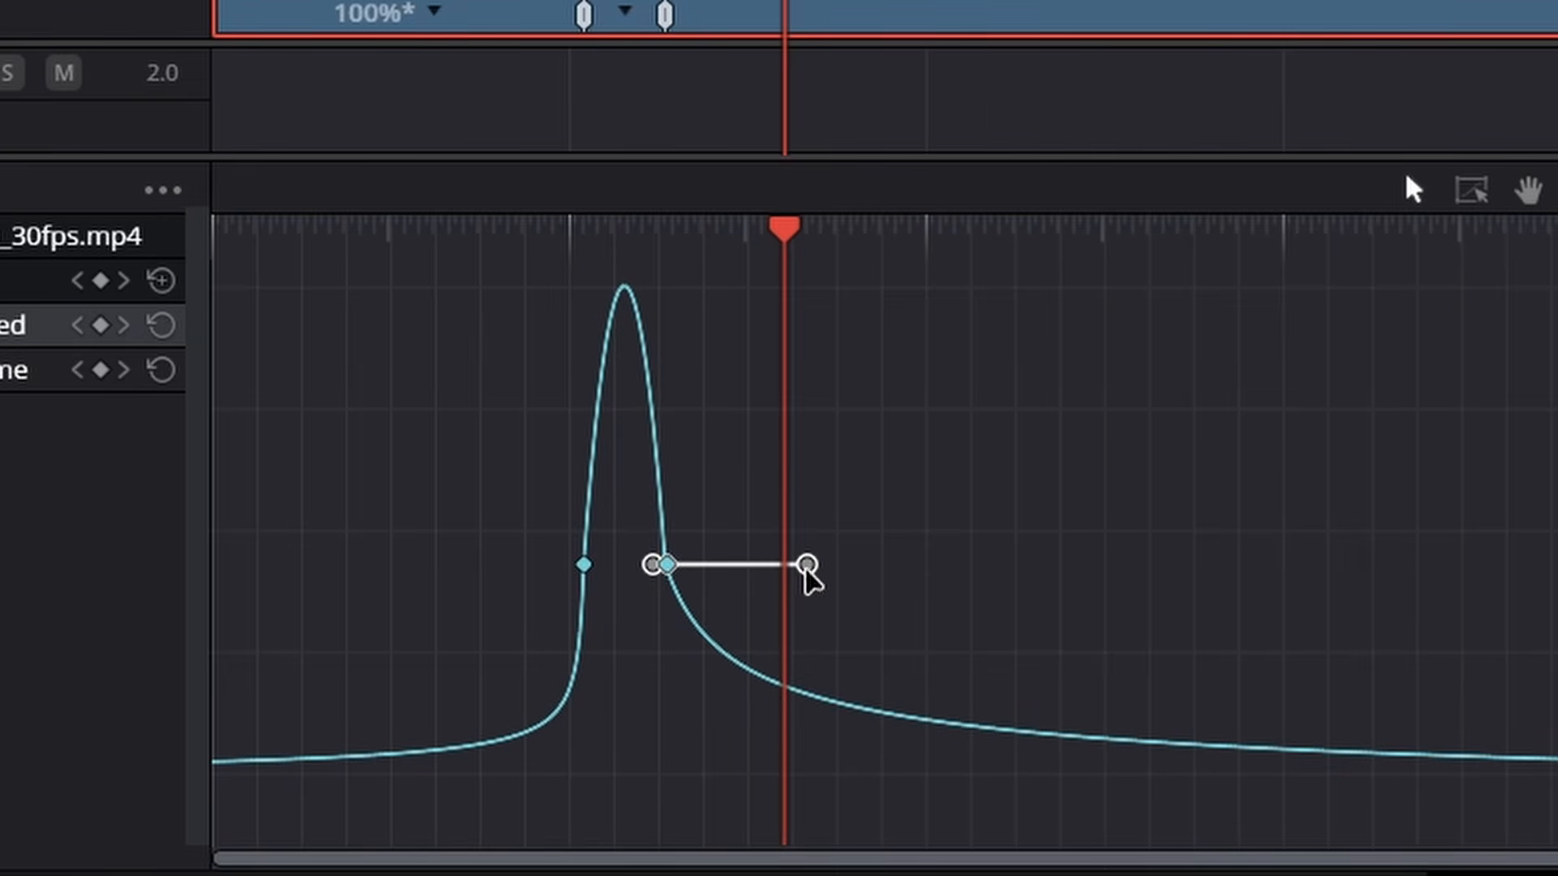
mouse_move(525, 526)
mouse_down()
mouse_move(594, 573)
mouse_move(516, 568)
mouse_move(516, 551)
mouse_up()
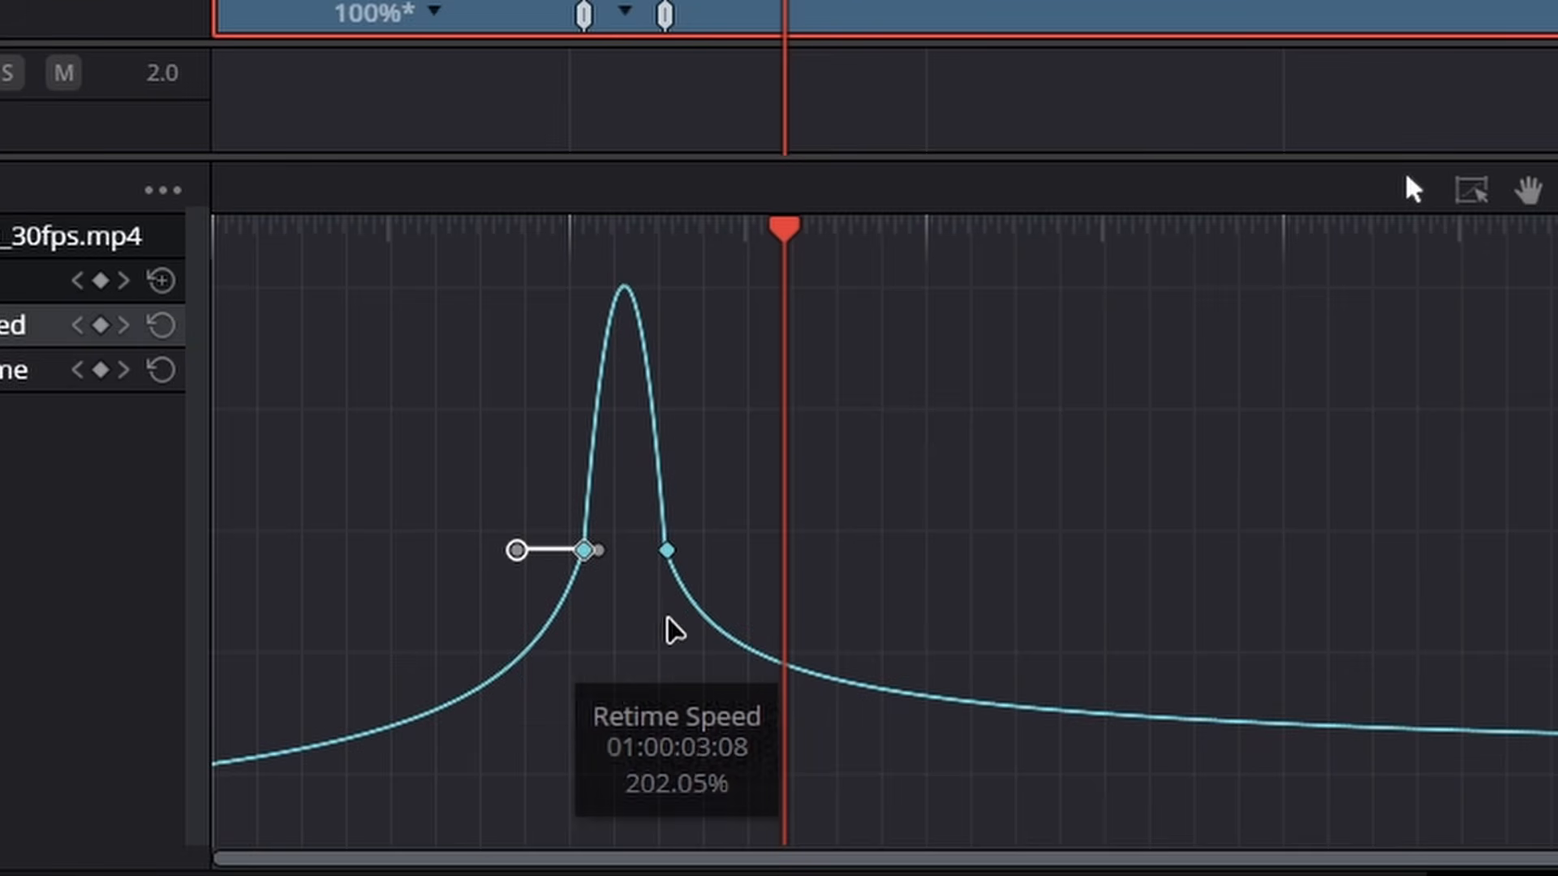
drag(613, 596, 576, 491)
drag(591, 518, 587, 518)
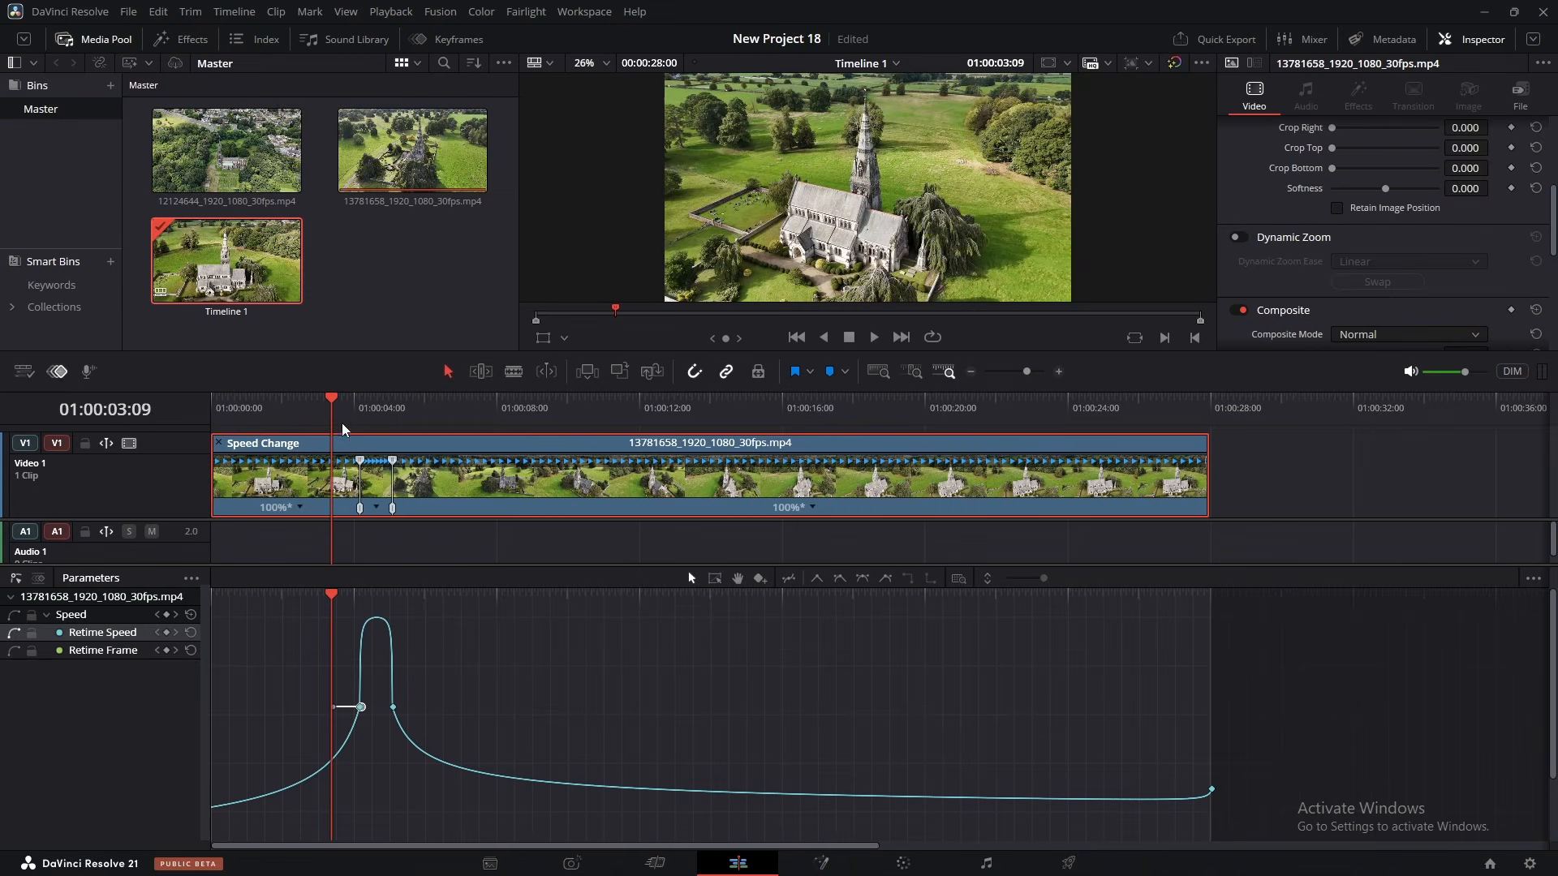
Play the reshaped speed ramp from before the first speed point to check the transition
click(266, 406)
key(space)
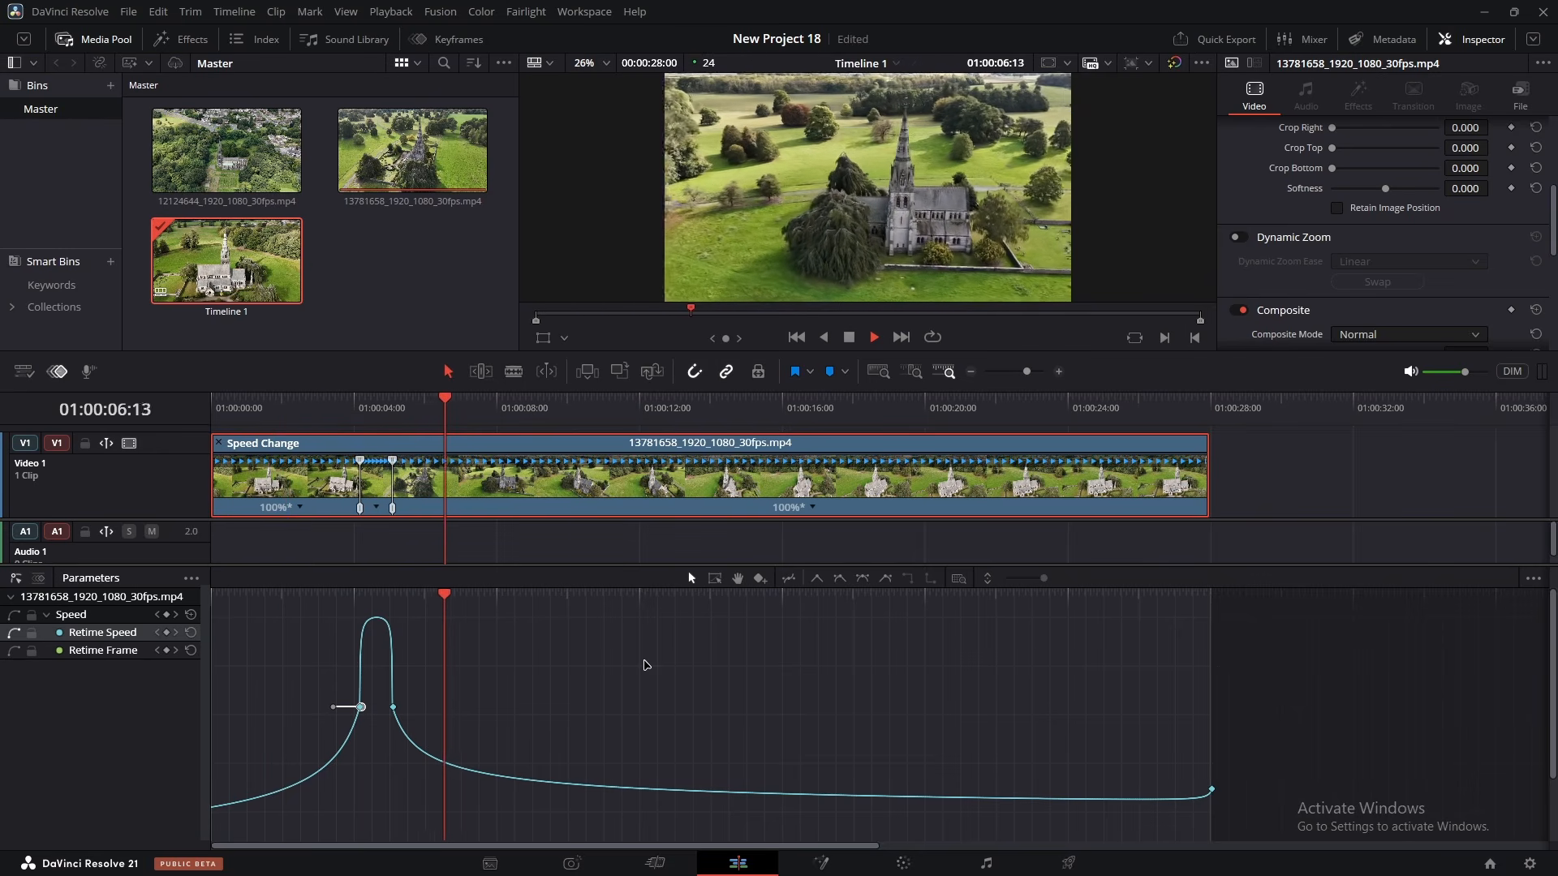
key(space)
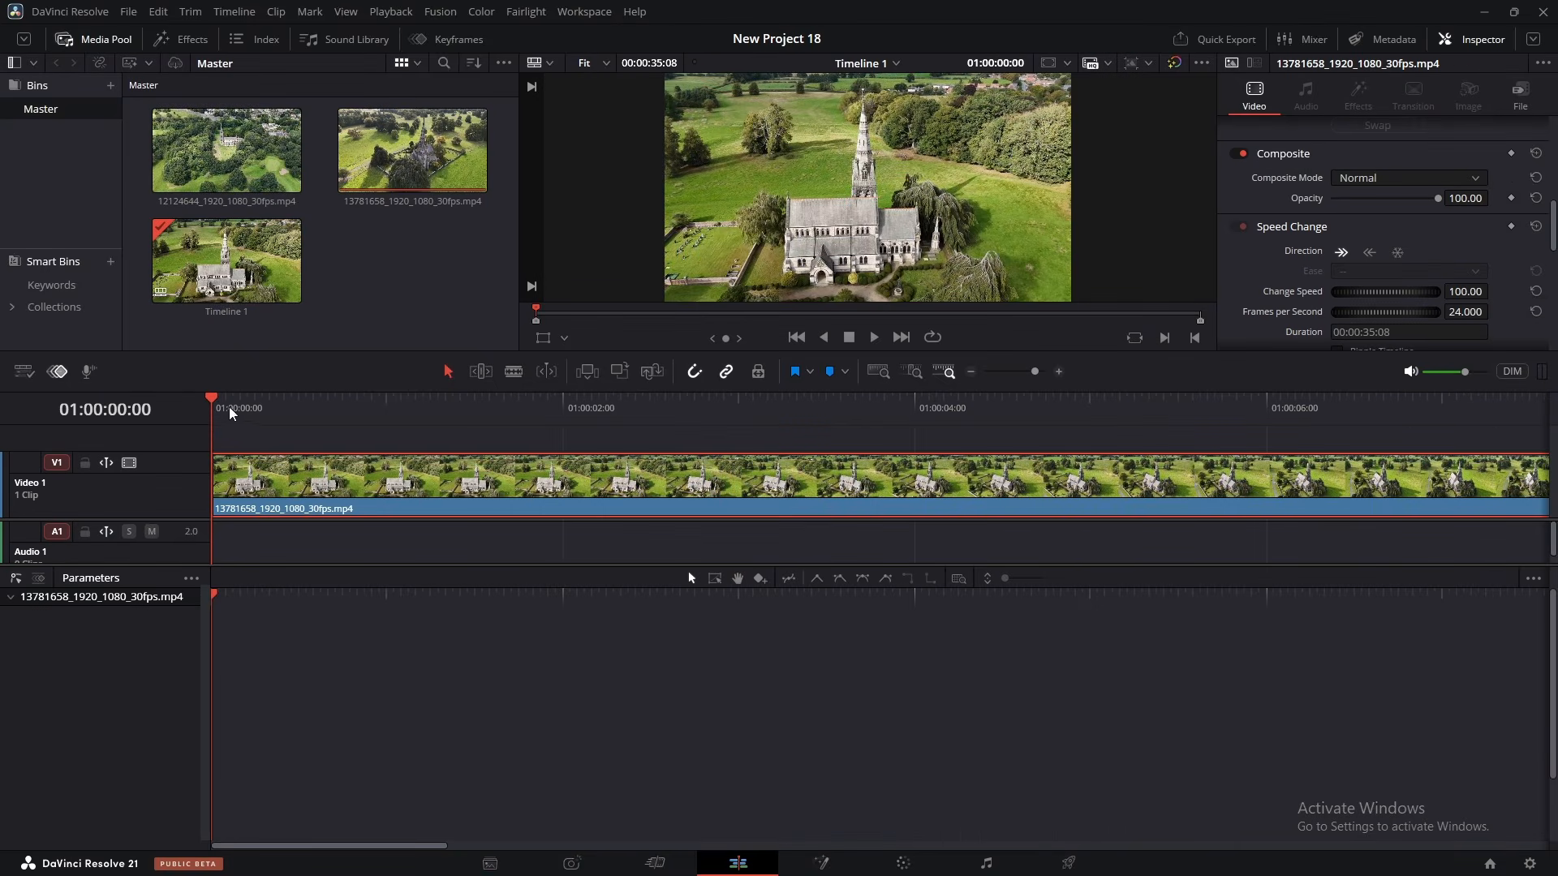
Show the retime controls on the unretimed drone clip and add speed points at 01:00:03:20 and 01:00:05:03
drag(213, 397, 885, 431)
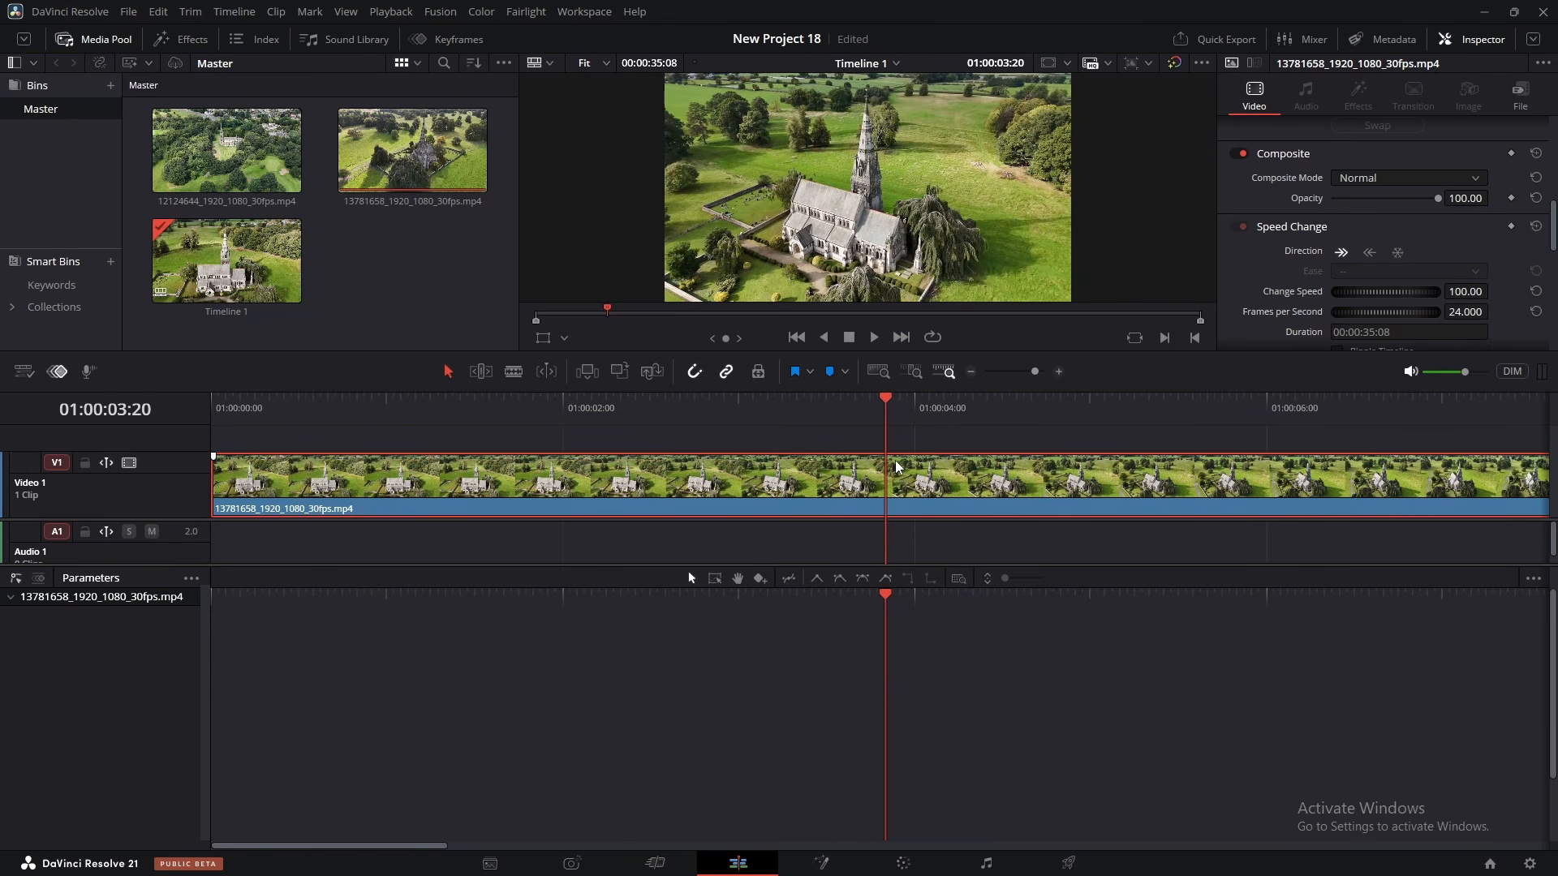
key(ctrl+r)
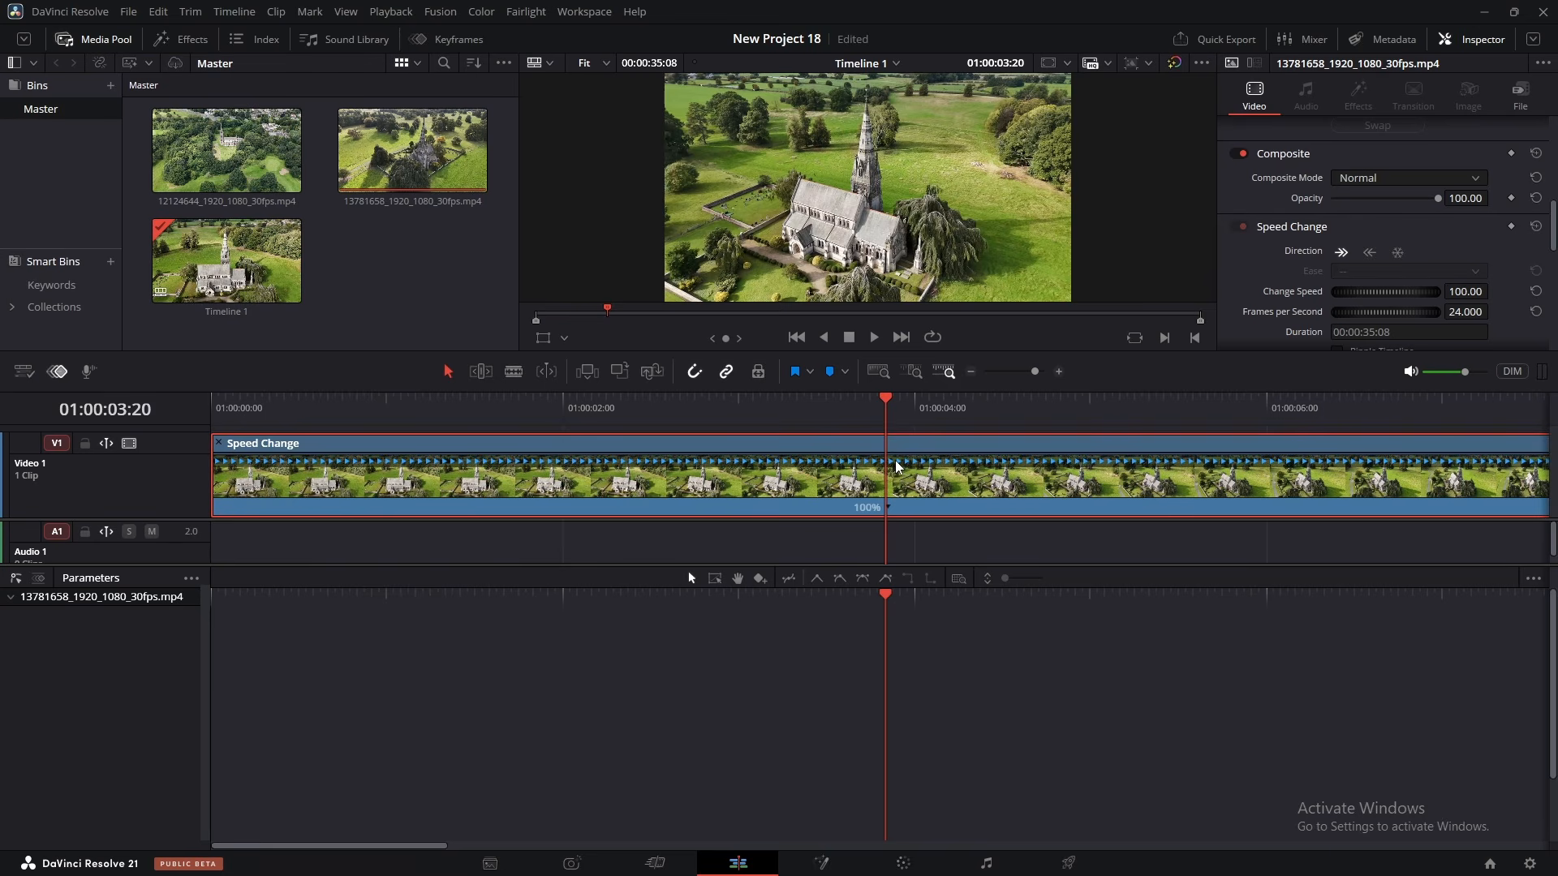
click(887, 508)
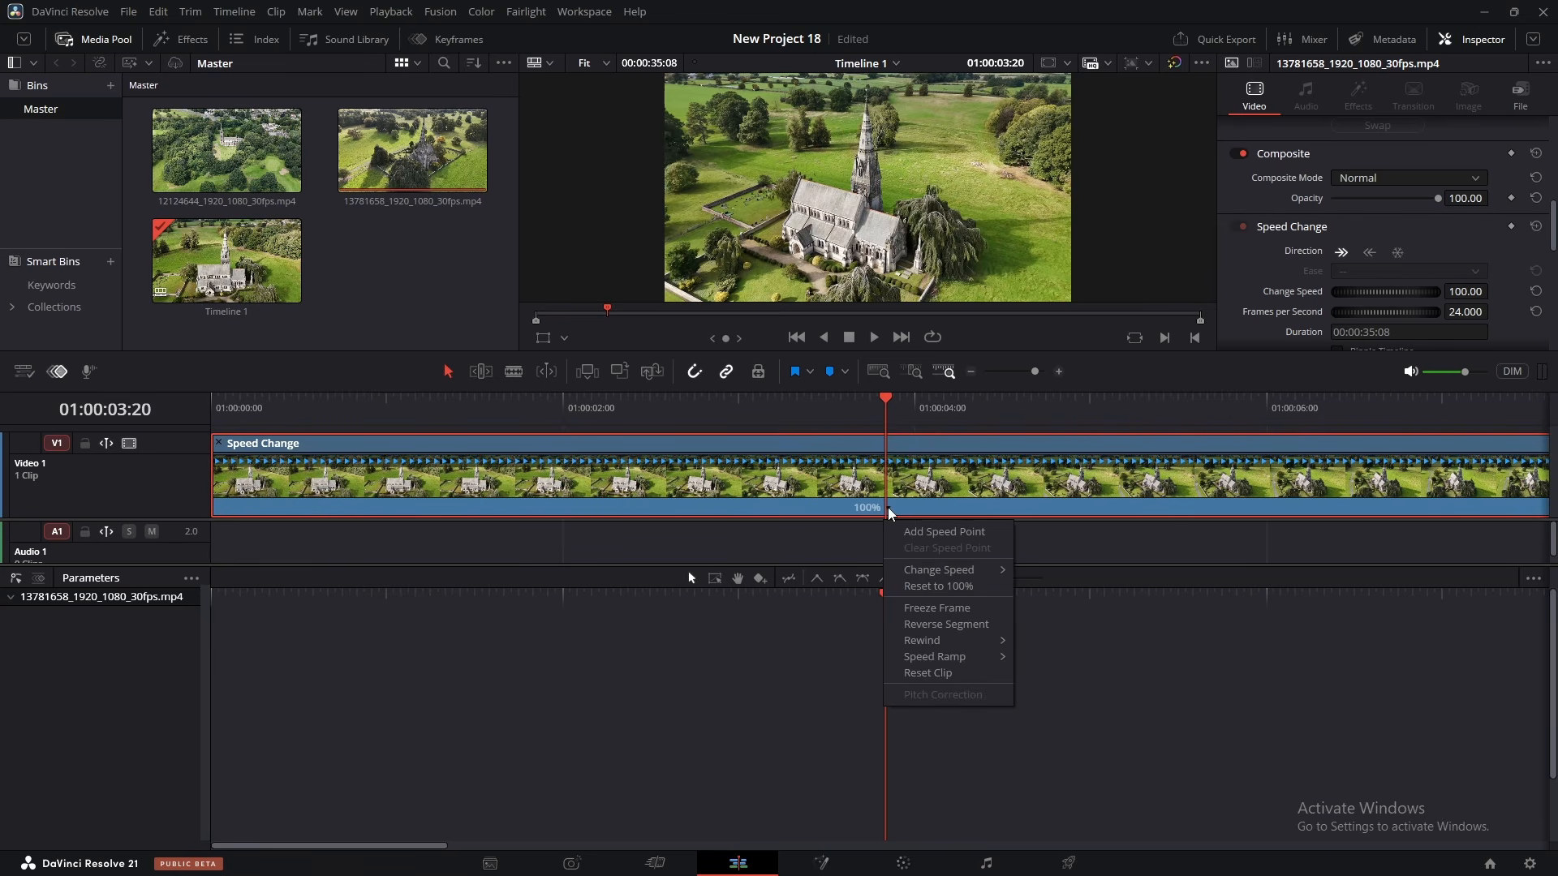
click(951, 532)
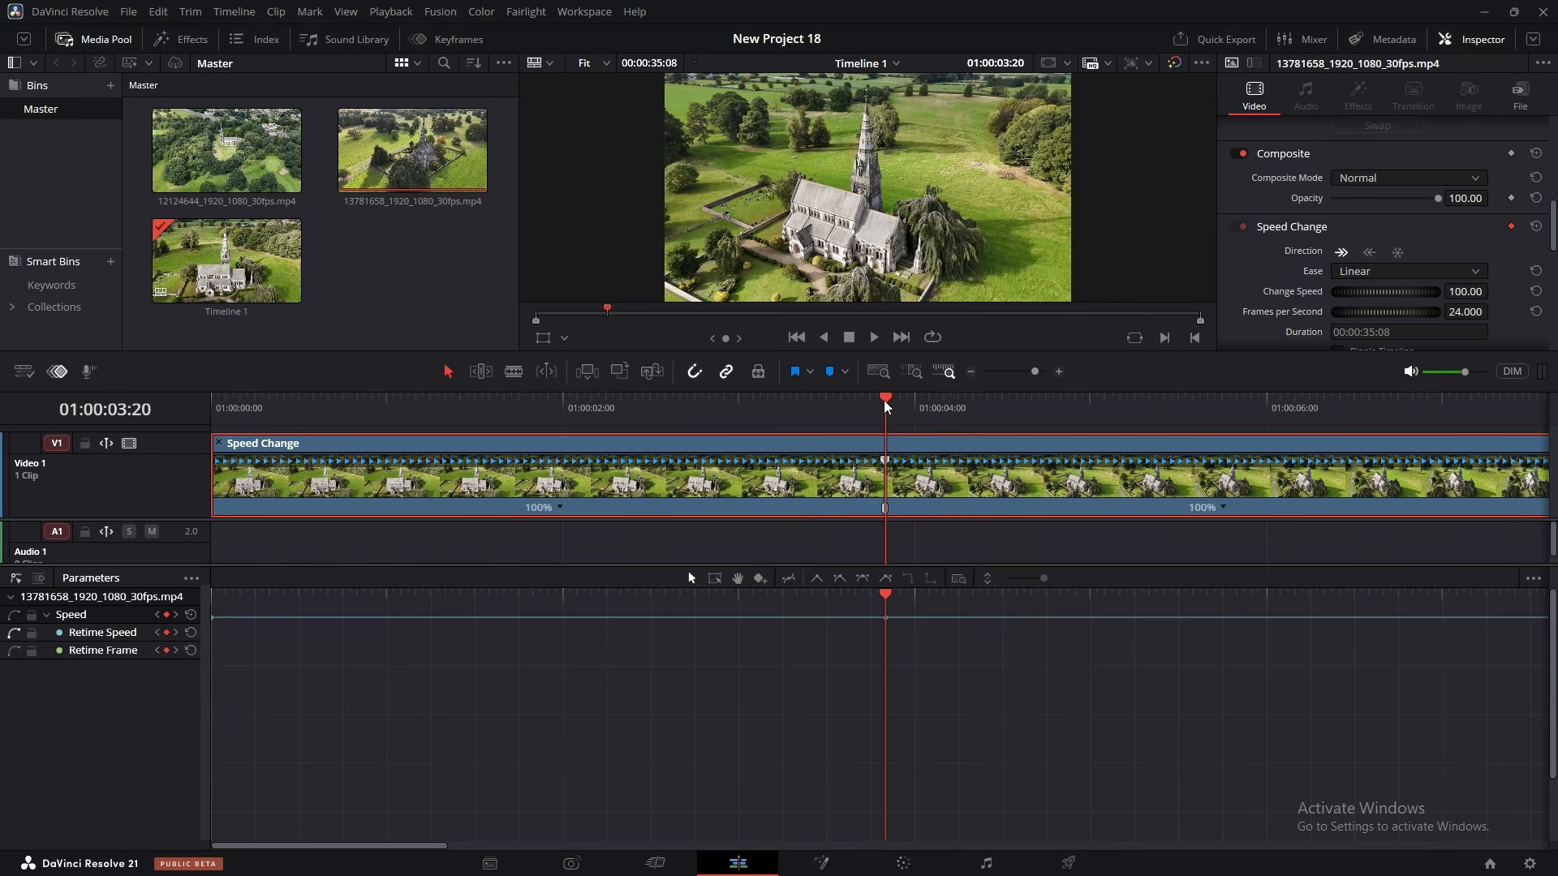
drag(886, 403, 1113, 405)
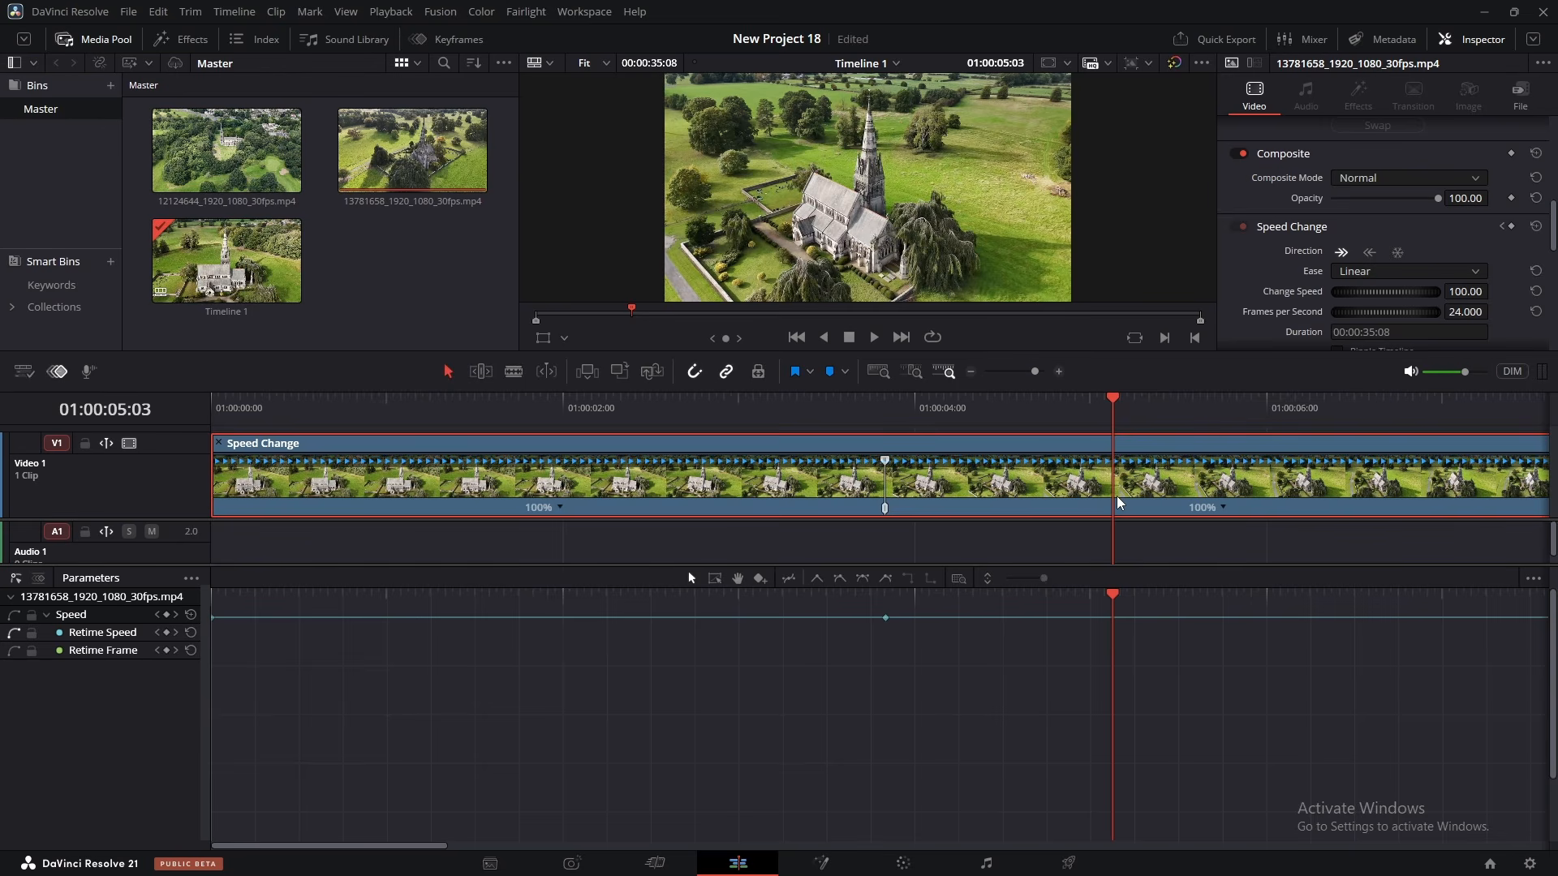
click(1224, 506)
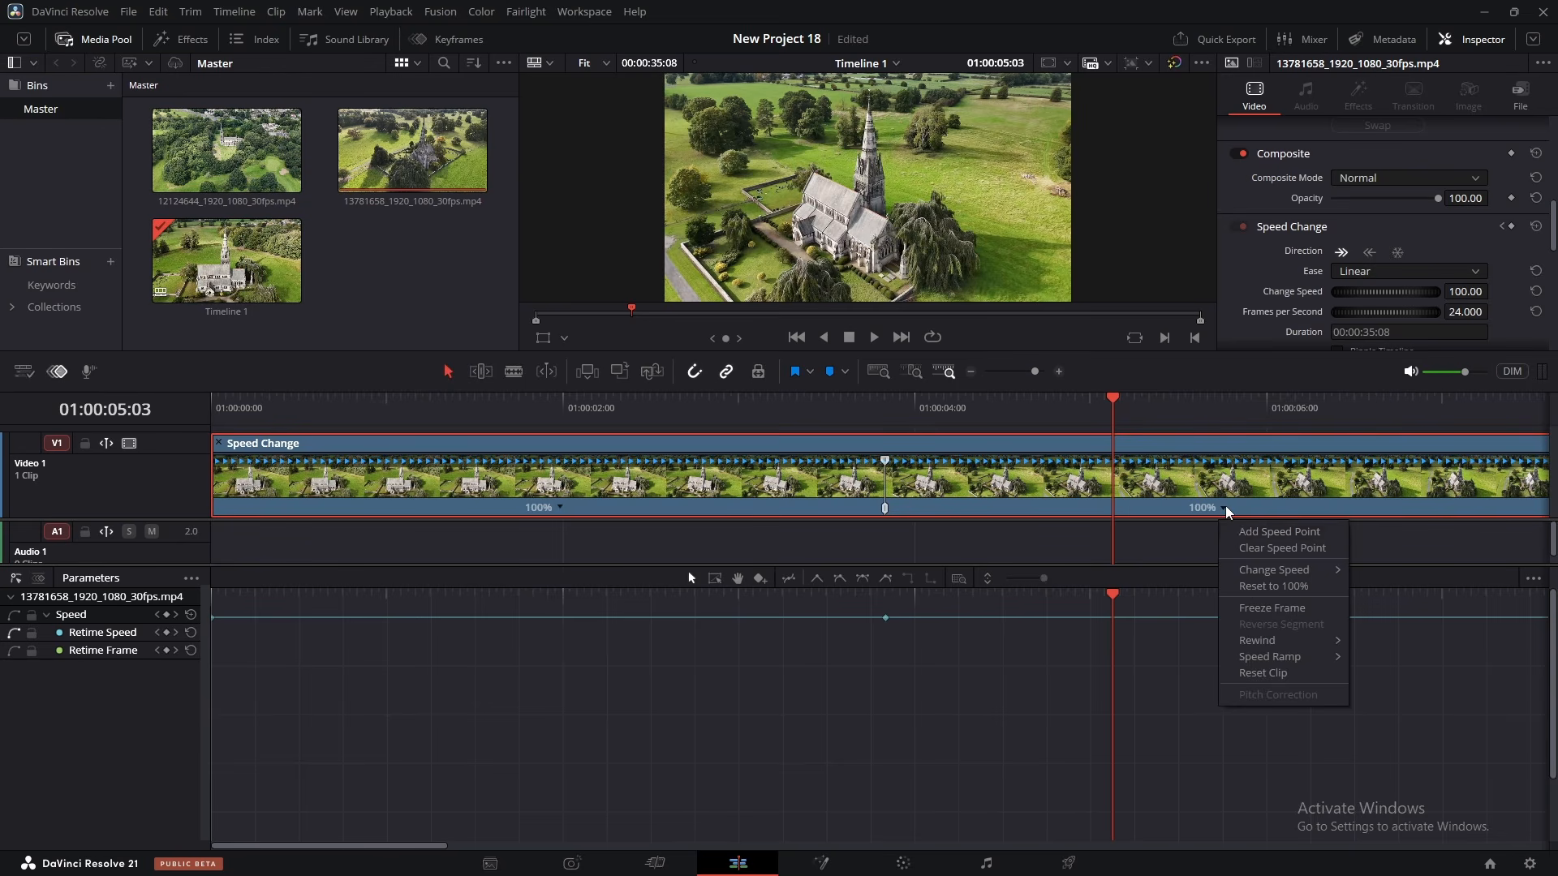
click(1270, 532)
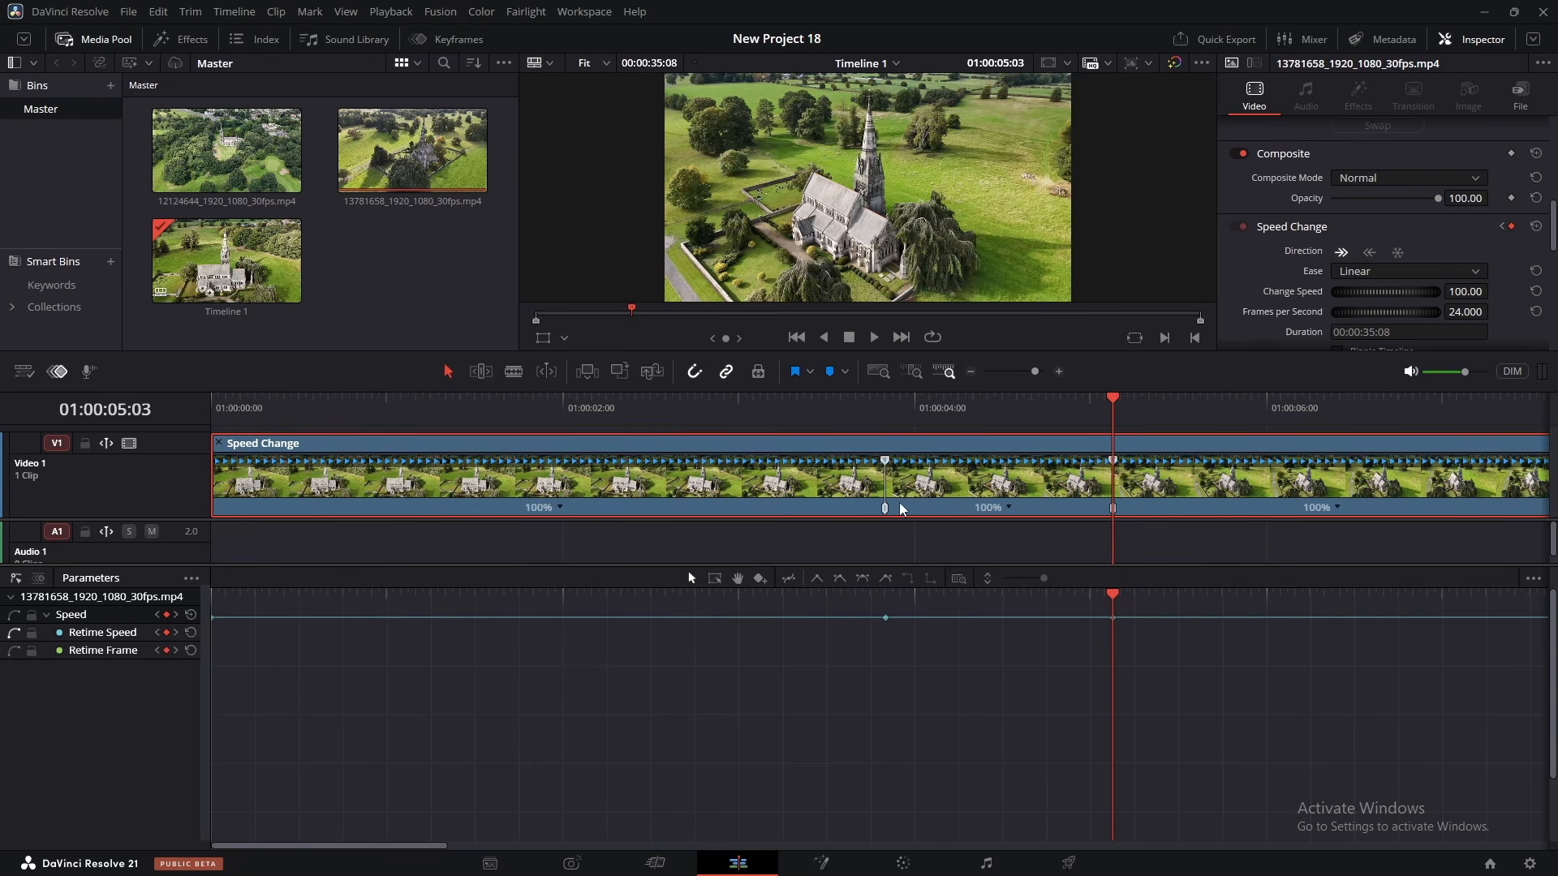
Slow the segment between the two speed points to 74% and shorten the opening segment to a speed of 249%
scroll(903, 495, down, 3)
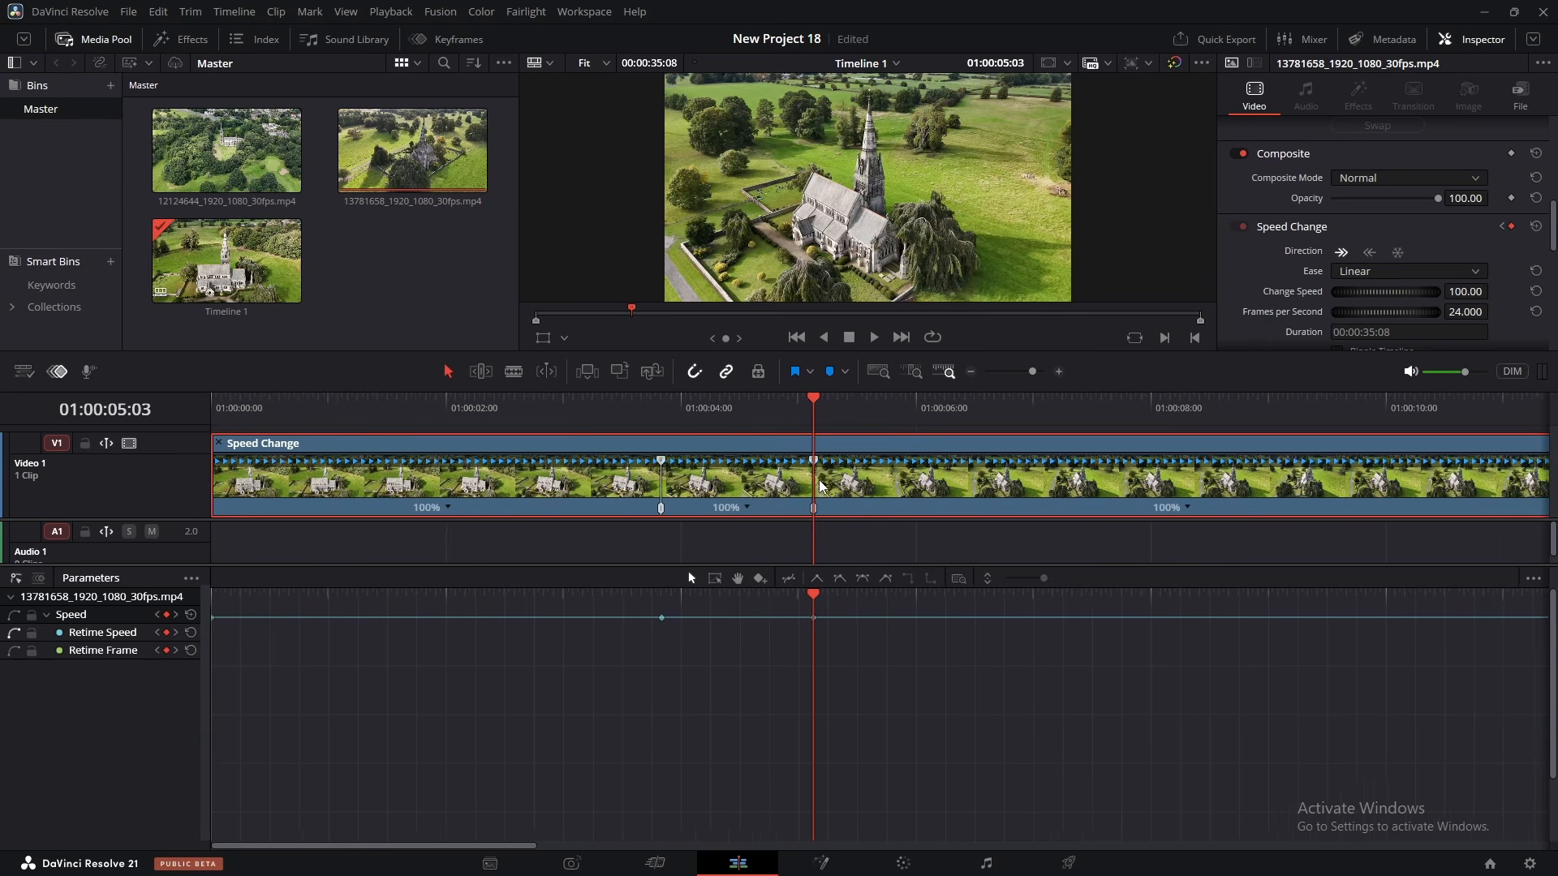
scroll(820, 485, down, 5)
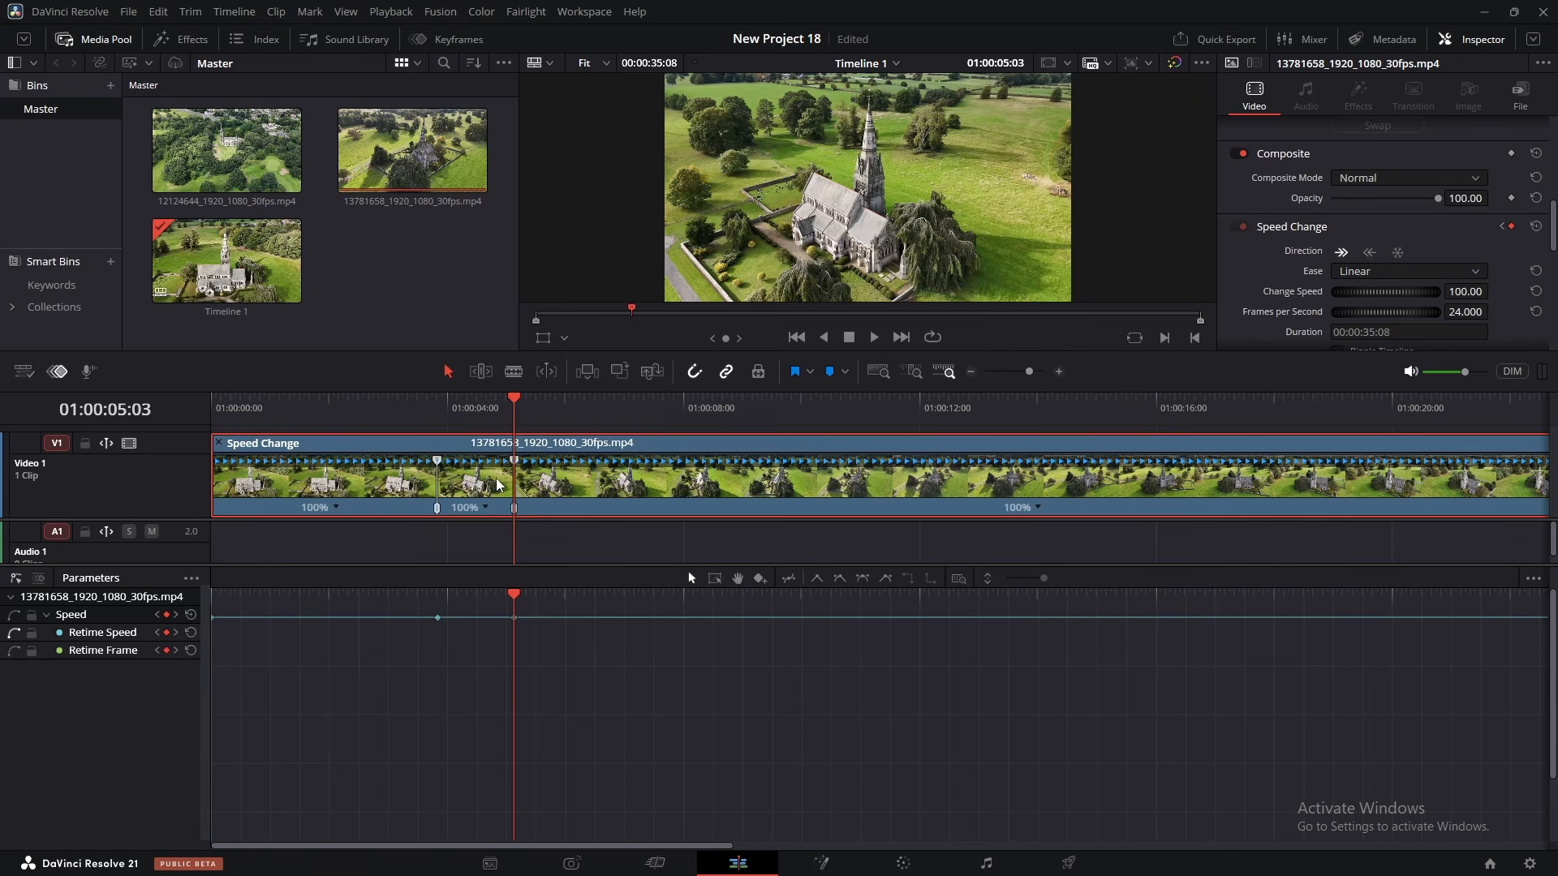
click(563, 403)
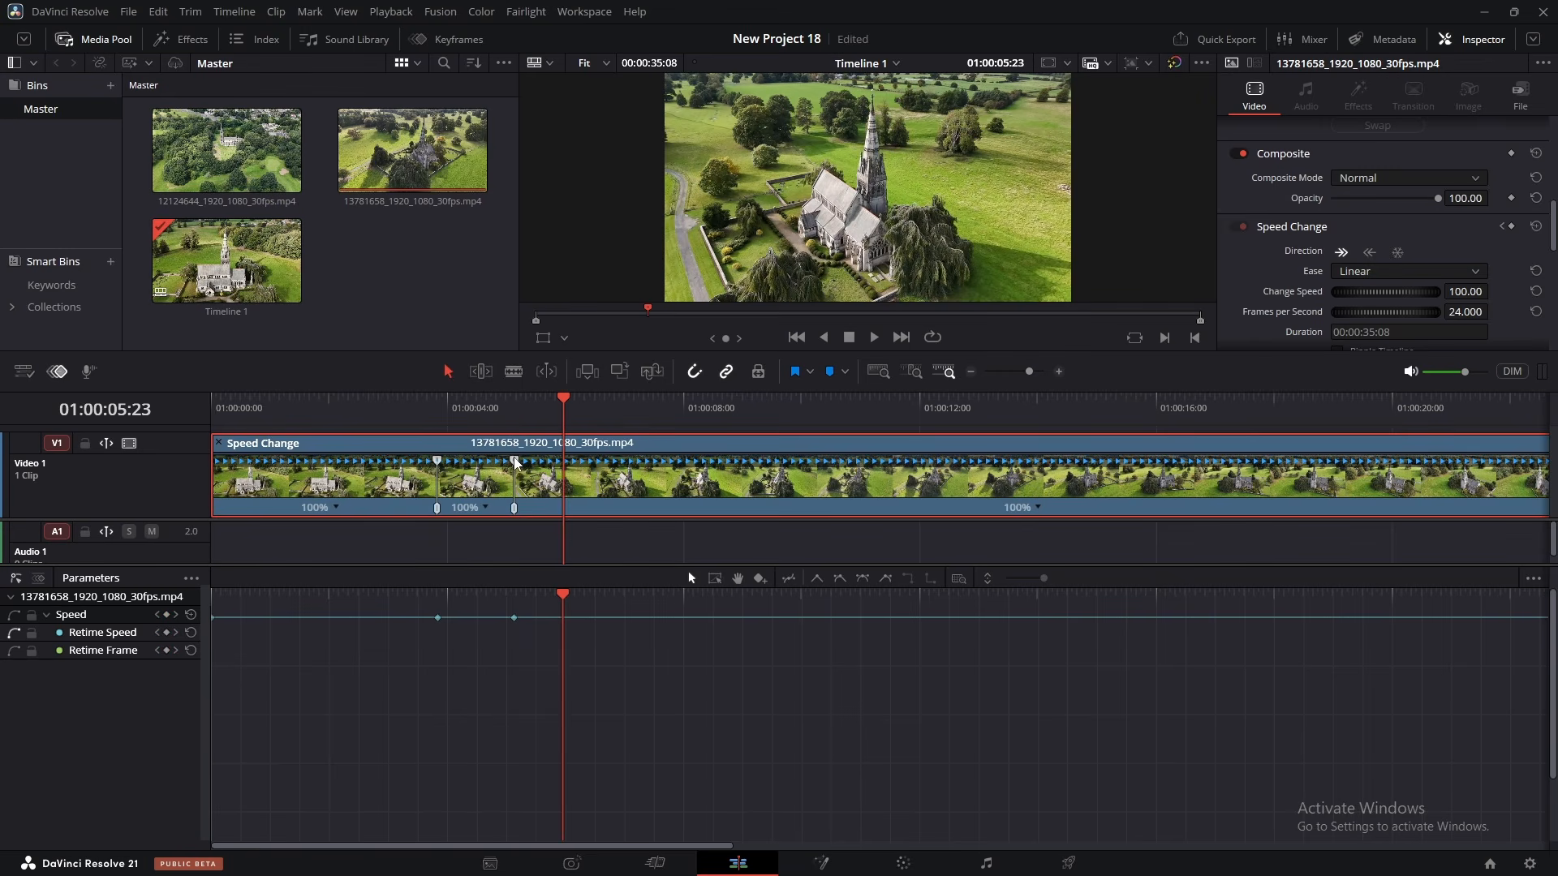
drag(516, 464, 578, 479)
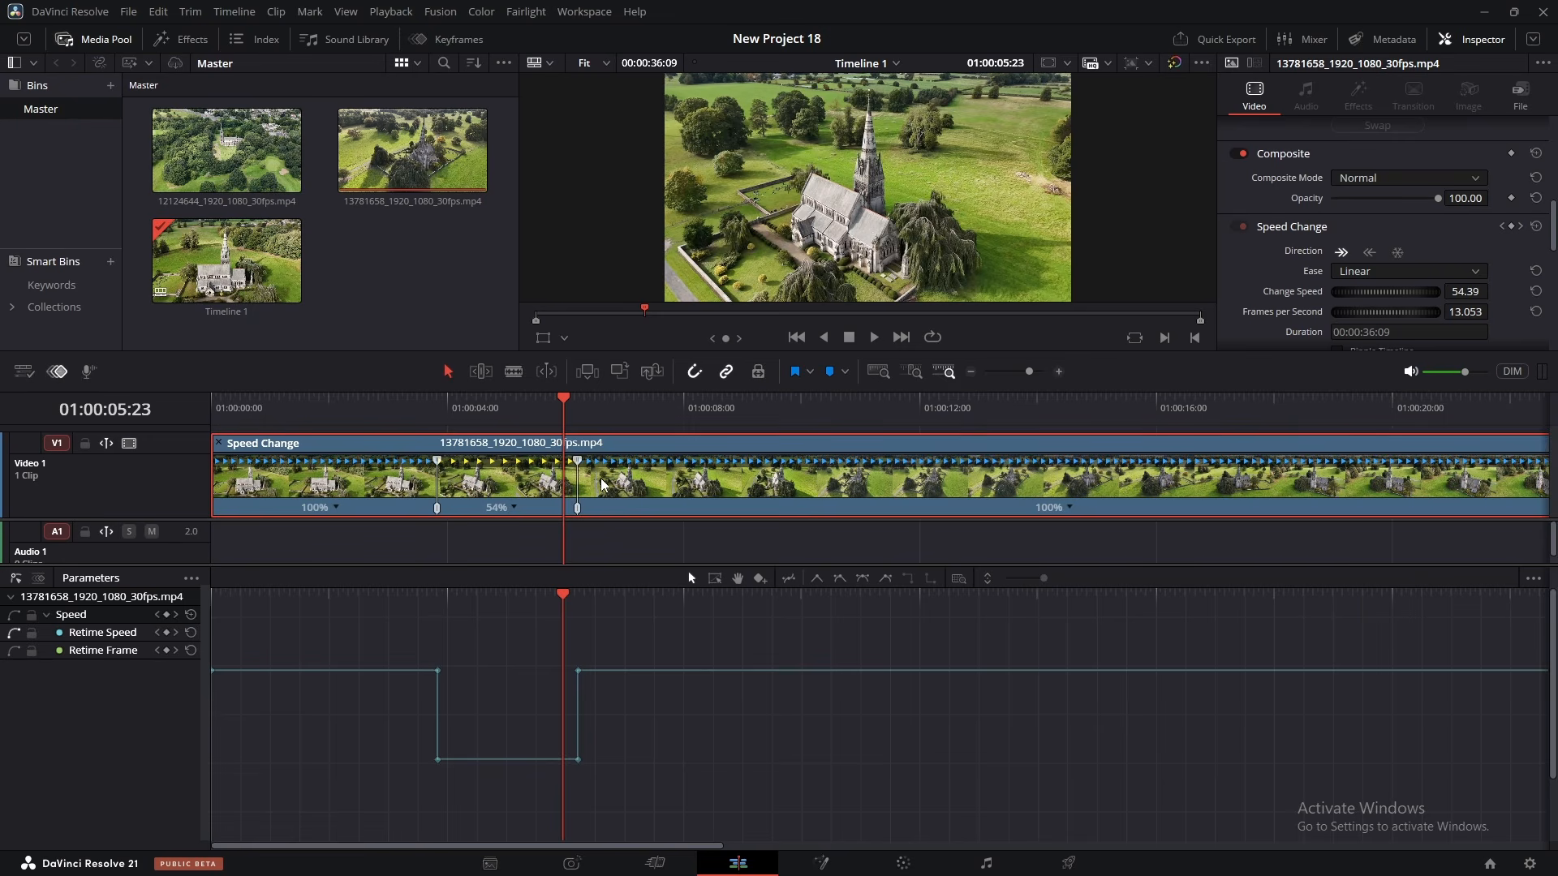
drag(576, 463, 538, 476)
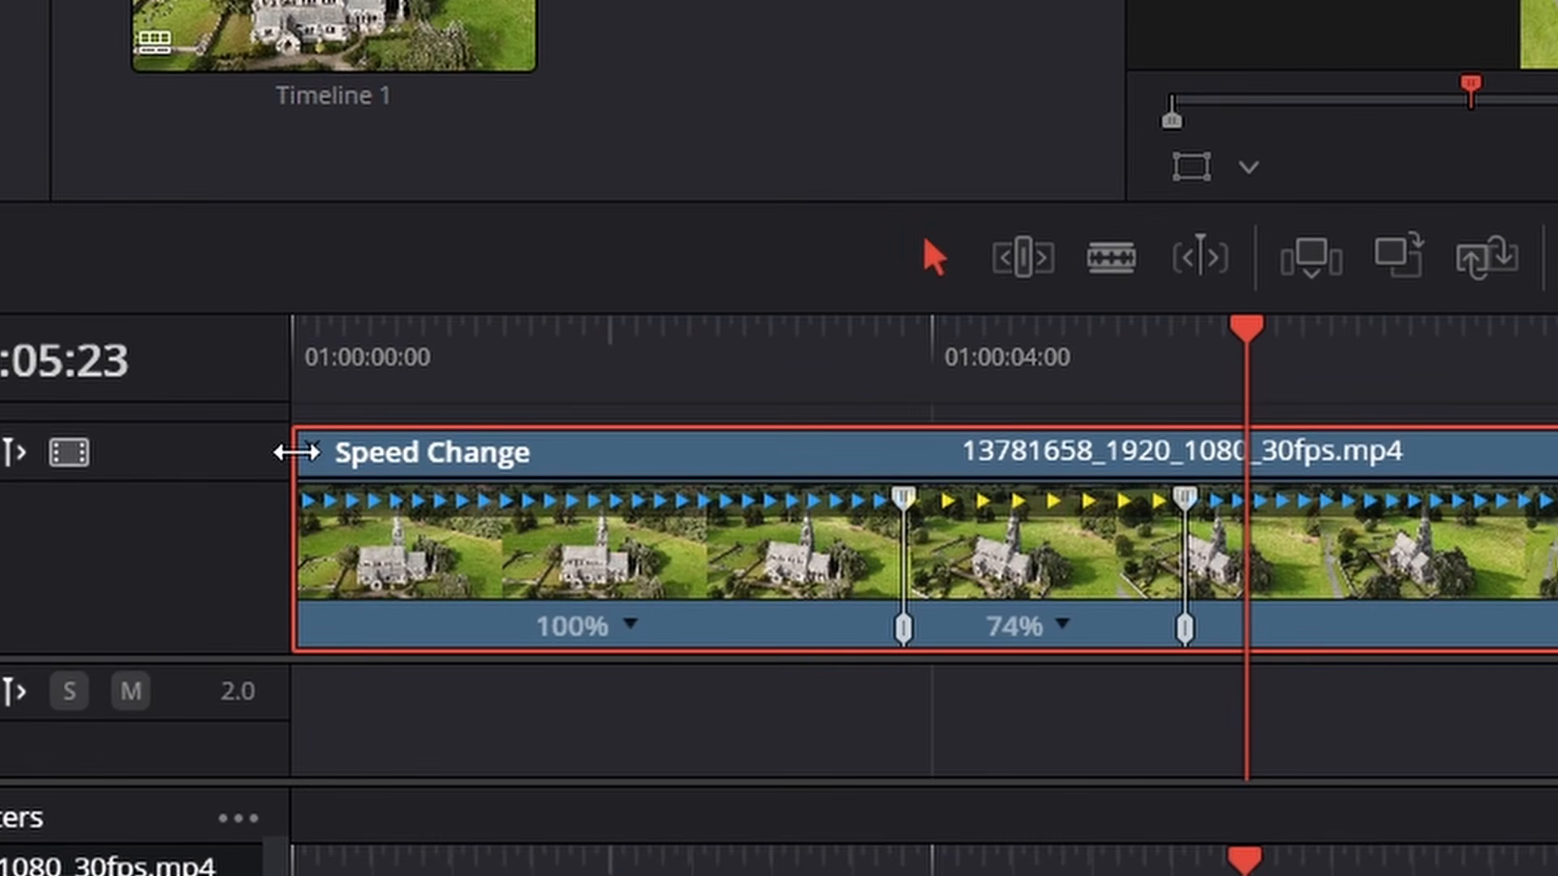
drag(296, 452, 669, 470)
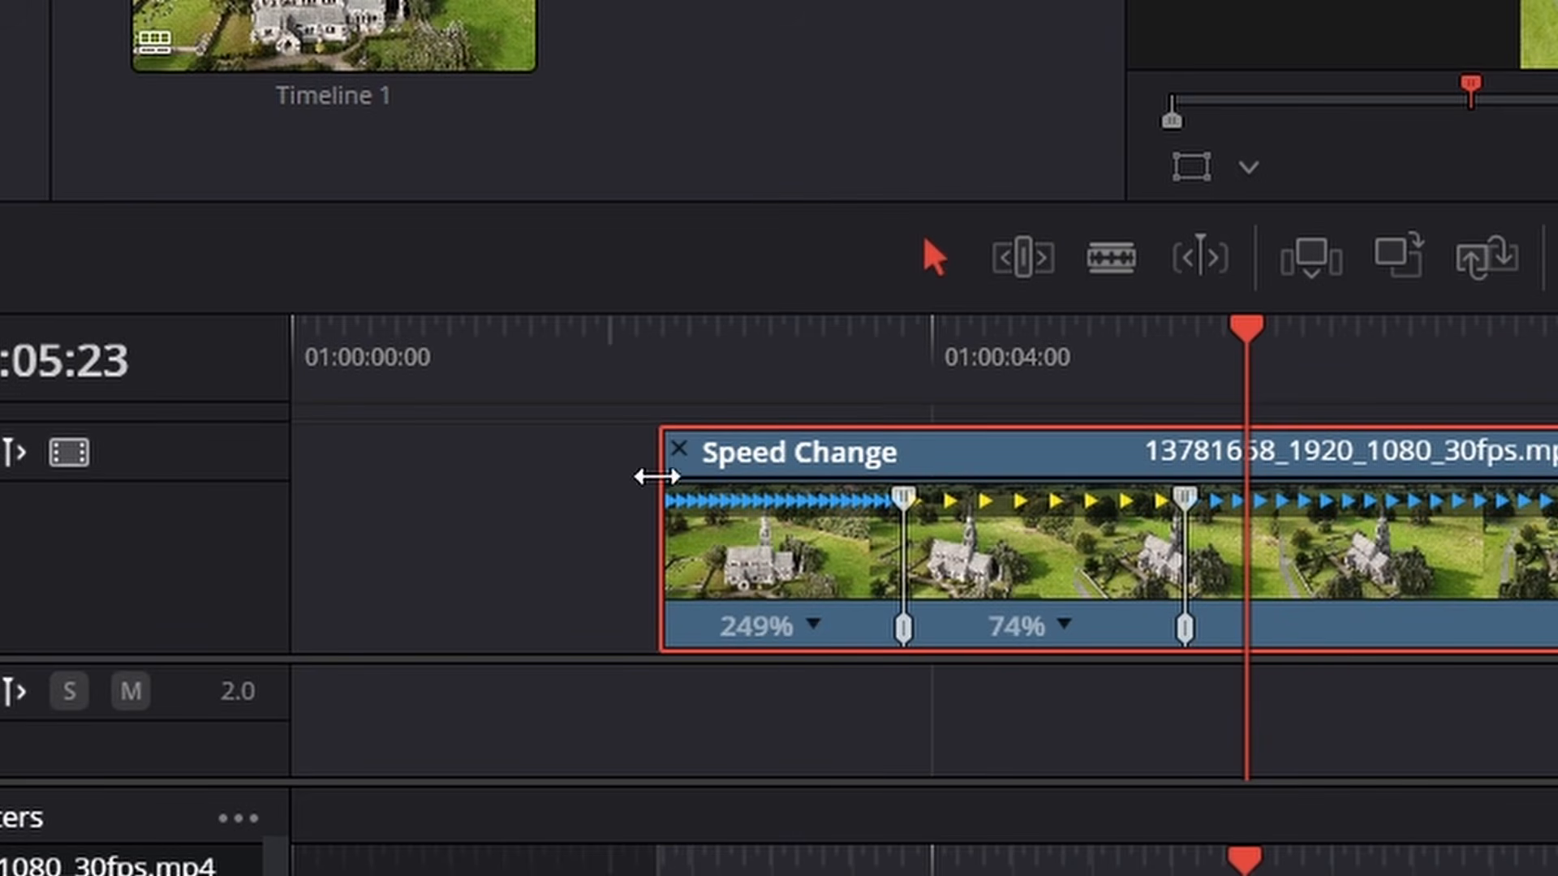
Trim the clip's start to just before the first speed point and move the clip to the beginning of the timeline
mouse_move(657, 448)
mouse_down()
mouse_move(734, 452)
mouse_move(850, 489)
mouse_up()
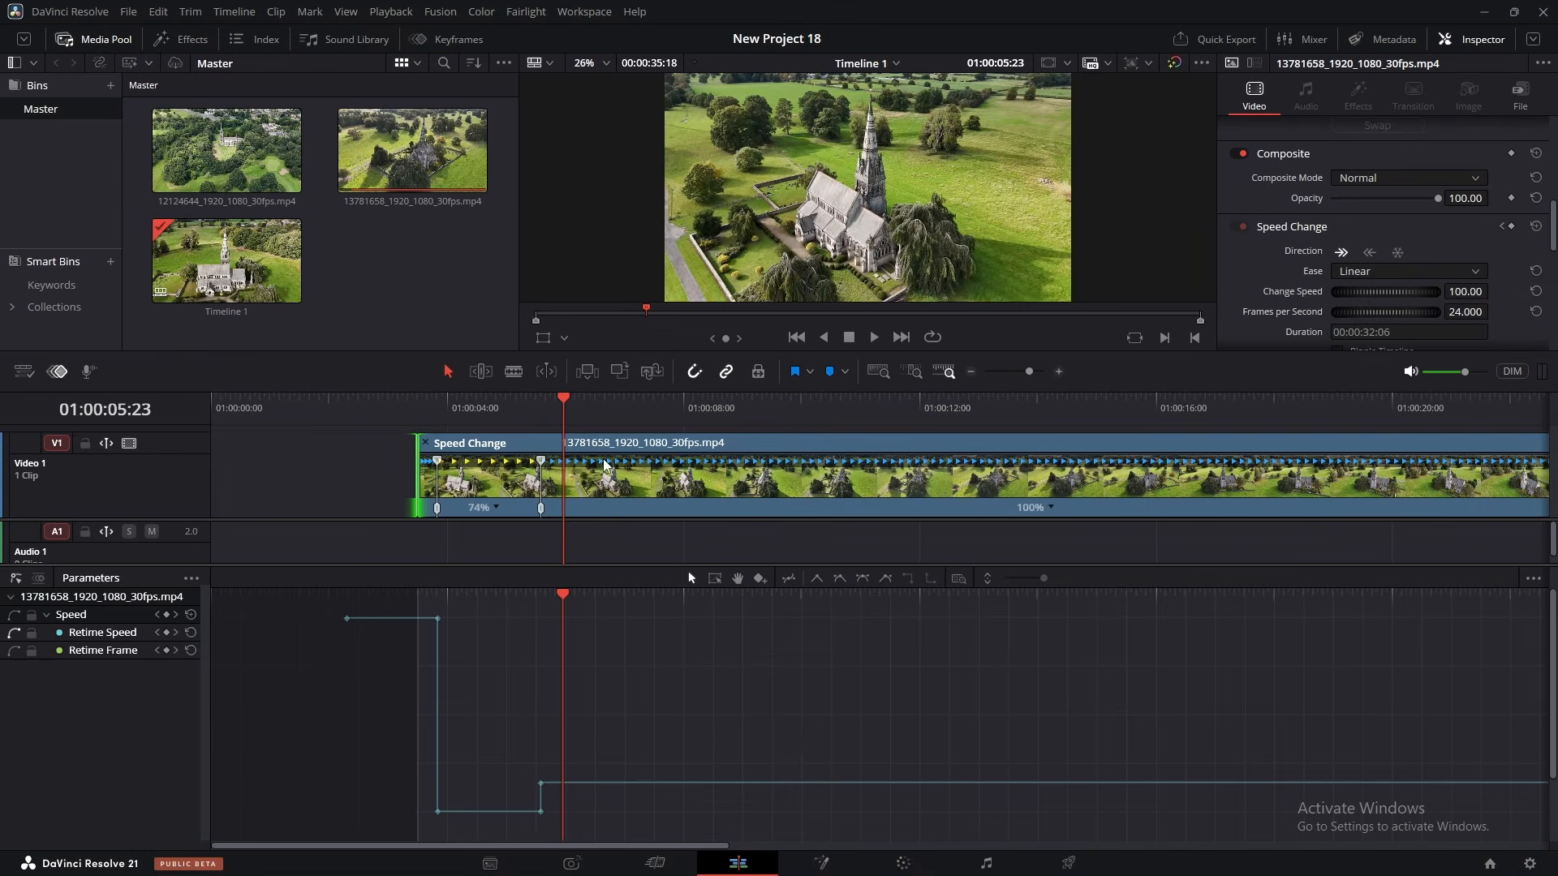
drag(656, 446, 453, 442)
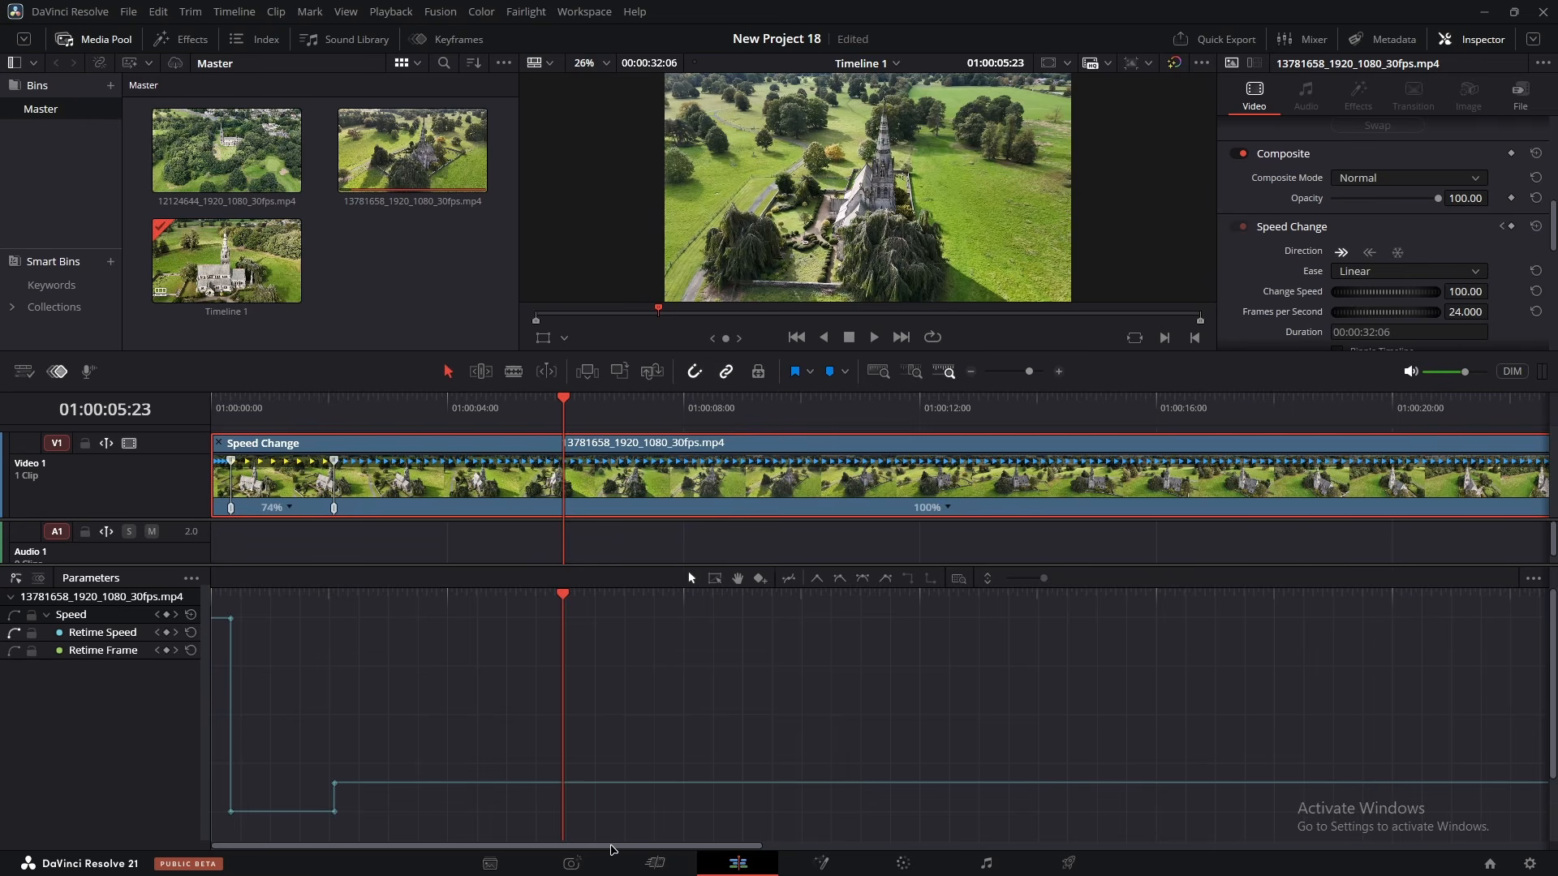
Shorten the last segment from the clip's end to raise its speed to 397%
drag(613, 848, 903, 862)
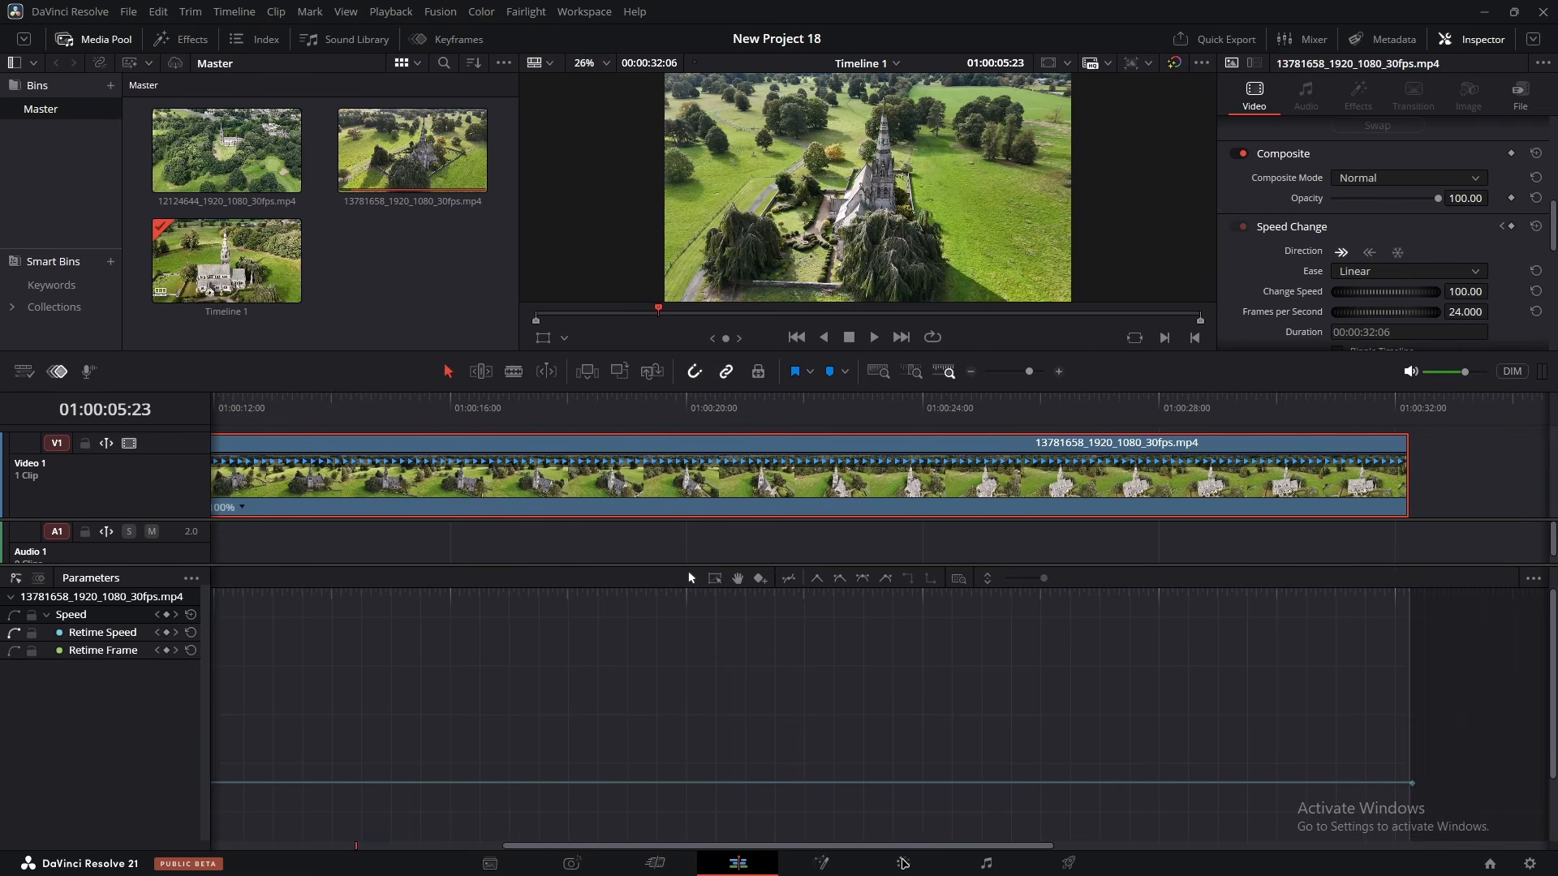
drag(1409, 439, 716, 475)
drag(659, 470, 405, 472)
drag(769, 846, 420, 846)
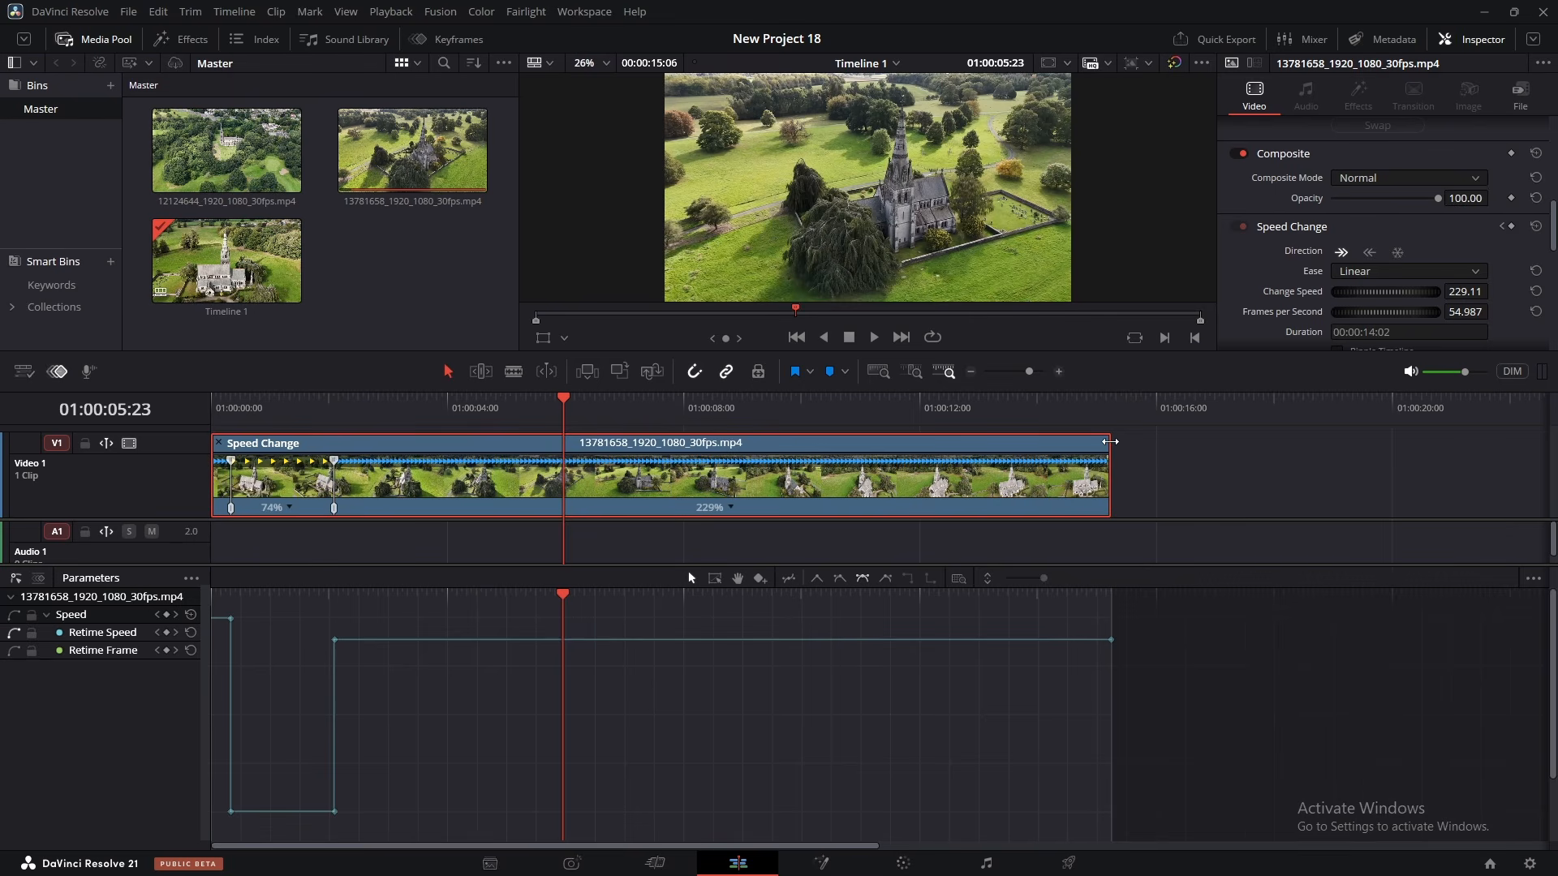
drag(1108, 448, 1047, 452)
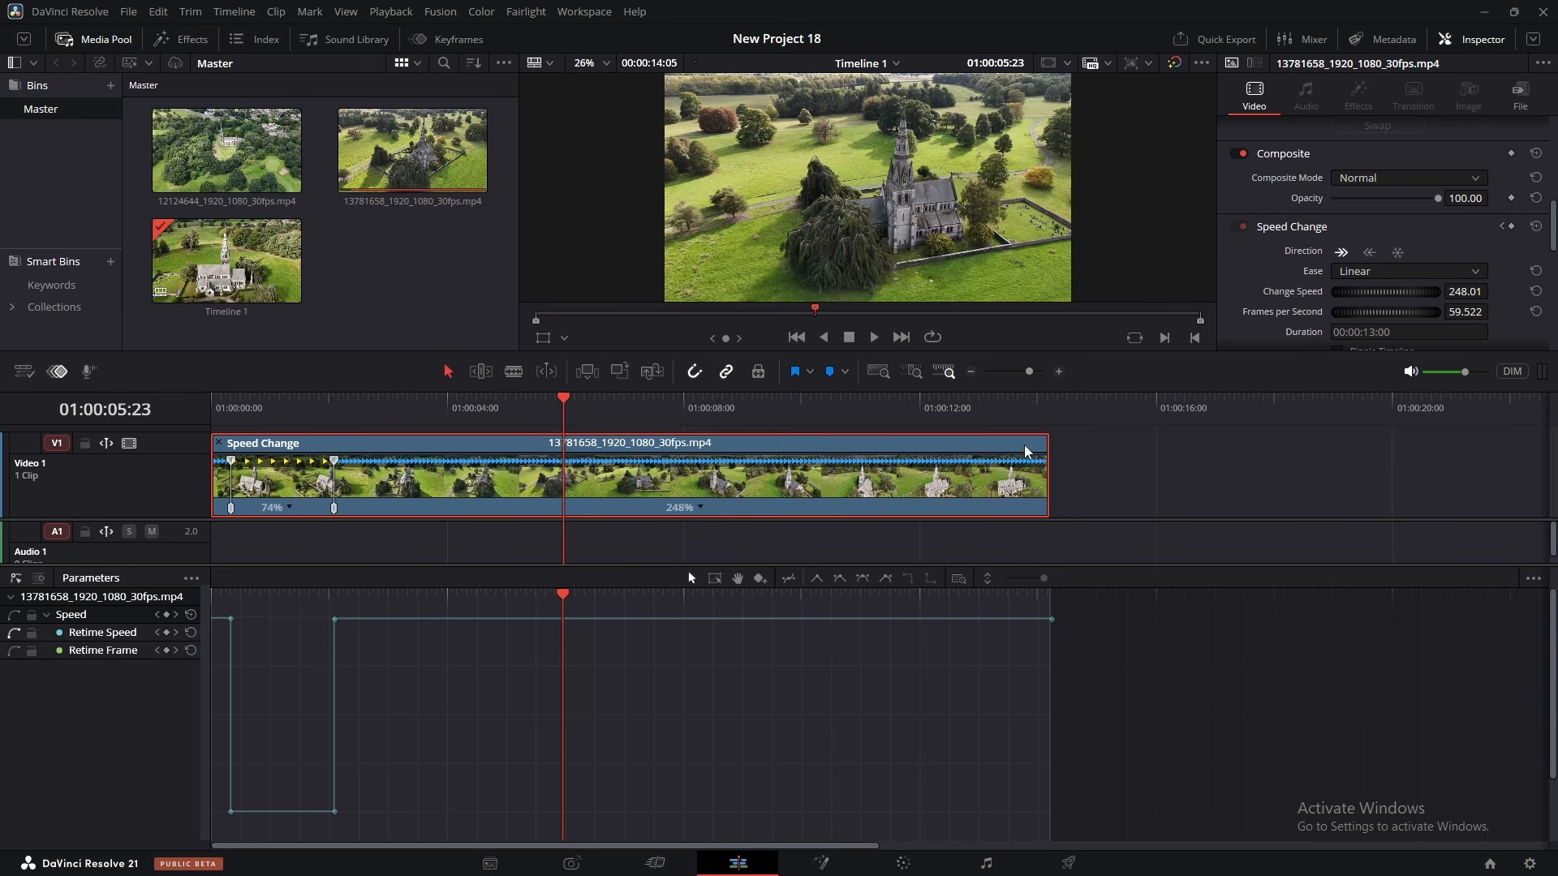
drag(1047, 441, 780, 465)
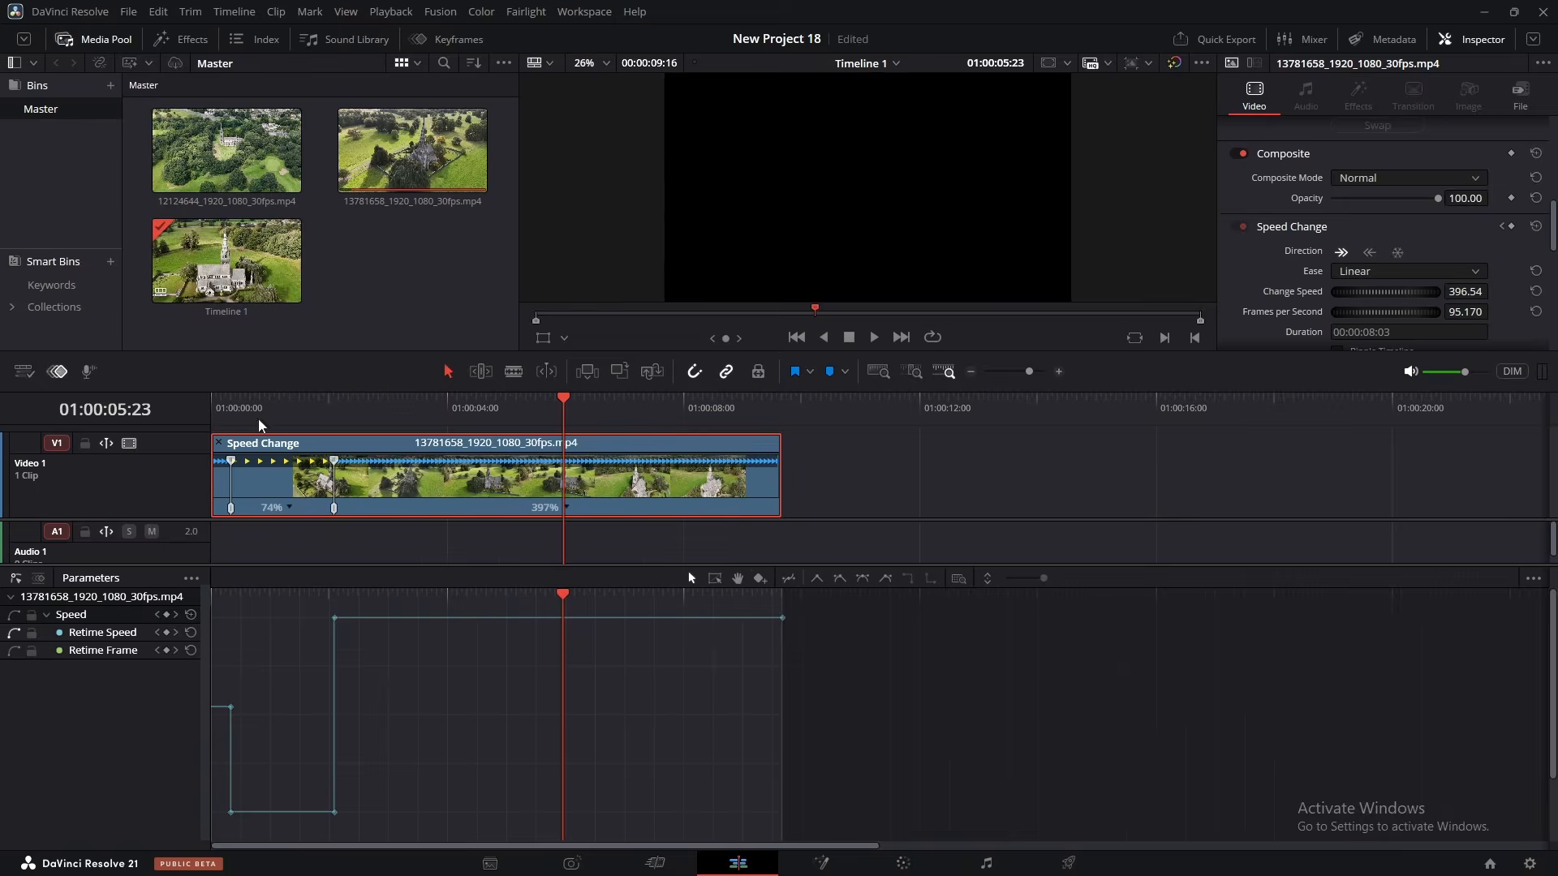
Raise the opening segment's speed to 400% from the clip's start edge and move the clip back to the timeline's beginning
key(Home)
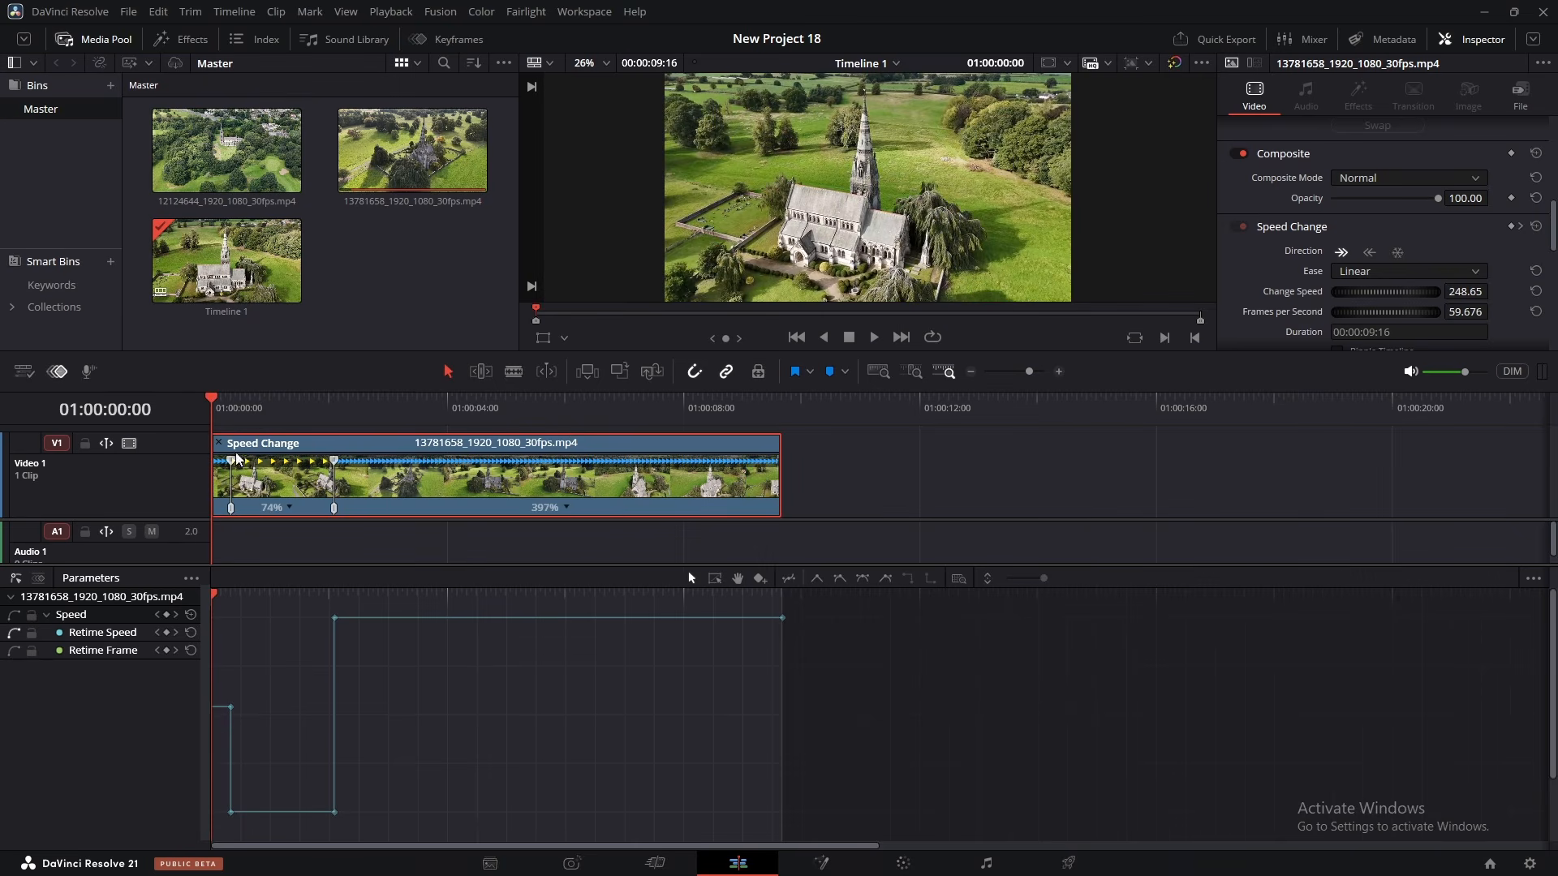
scroll(300, 462, up, 6)
scroll(287, 503, up, 5)
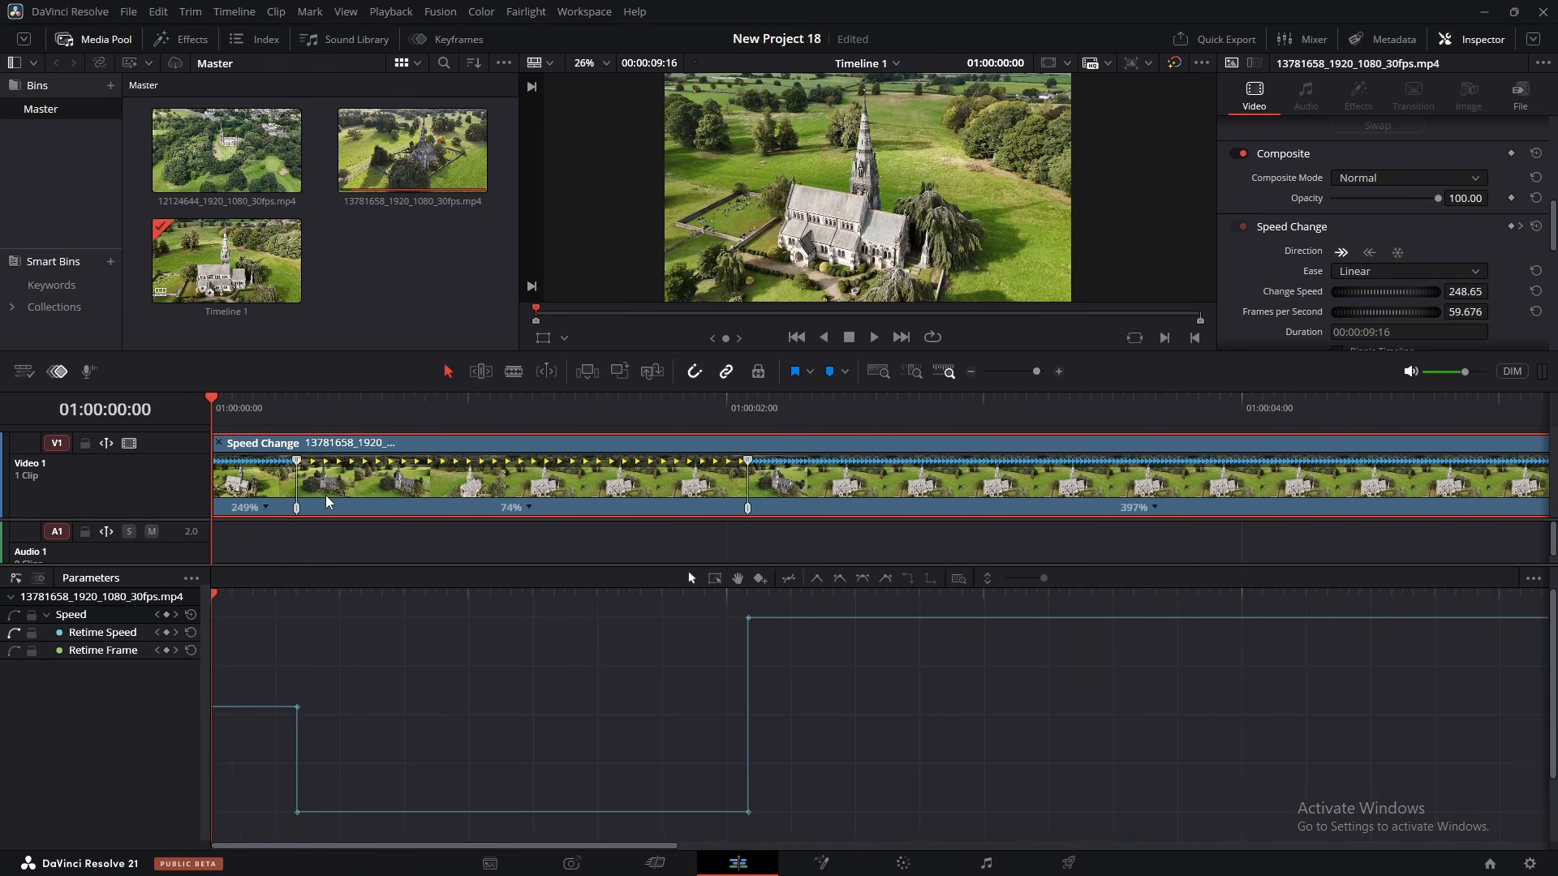
drag(212, 443, 242, 452)
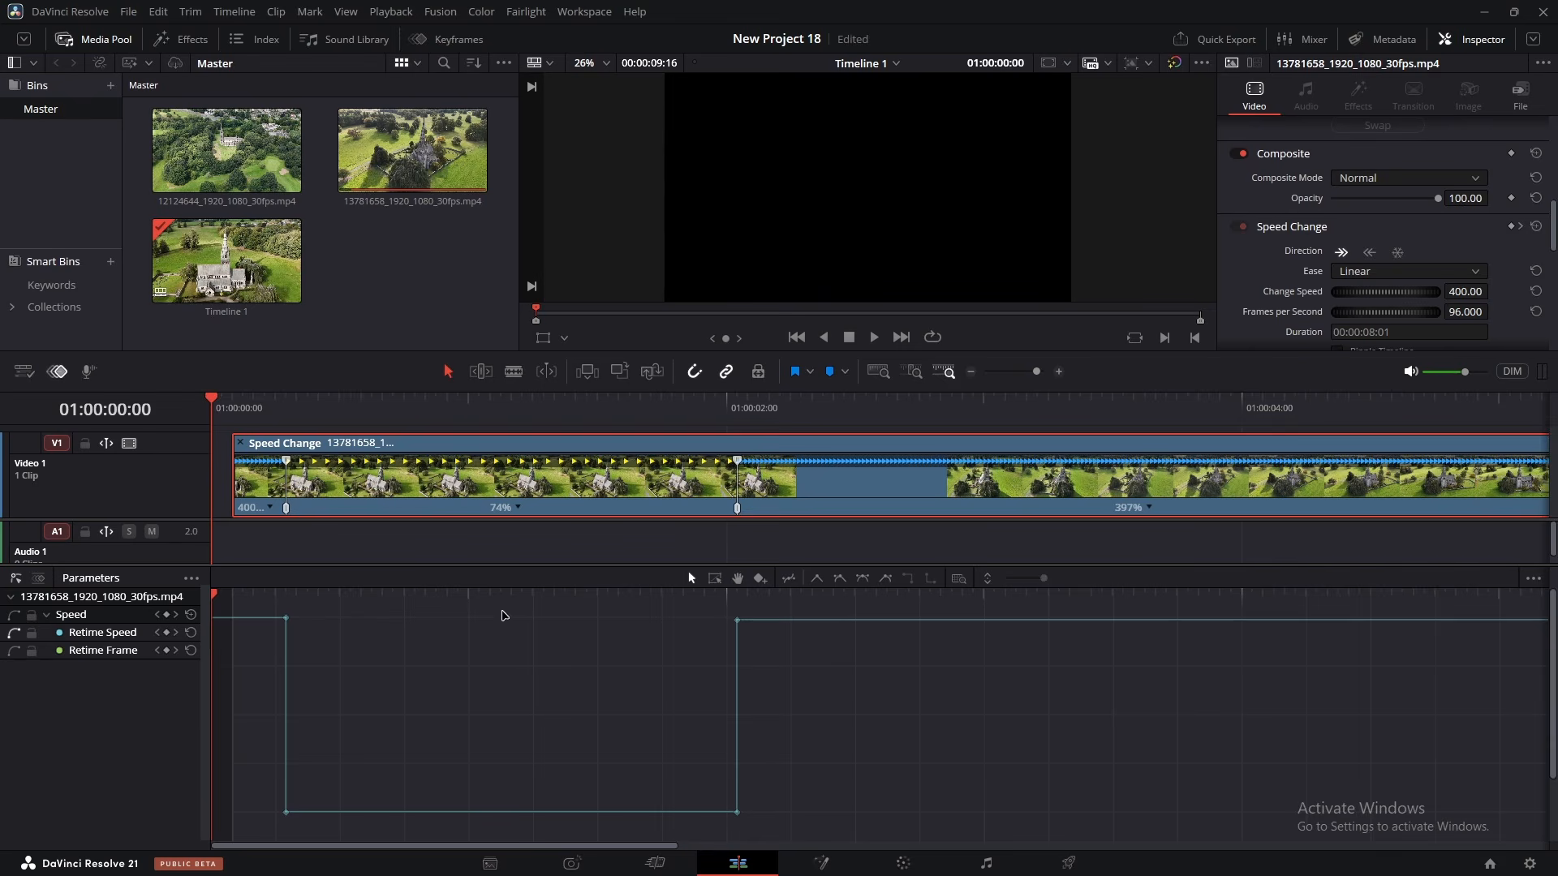
drag(514, 444, 455, 445)
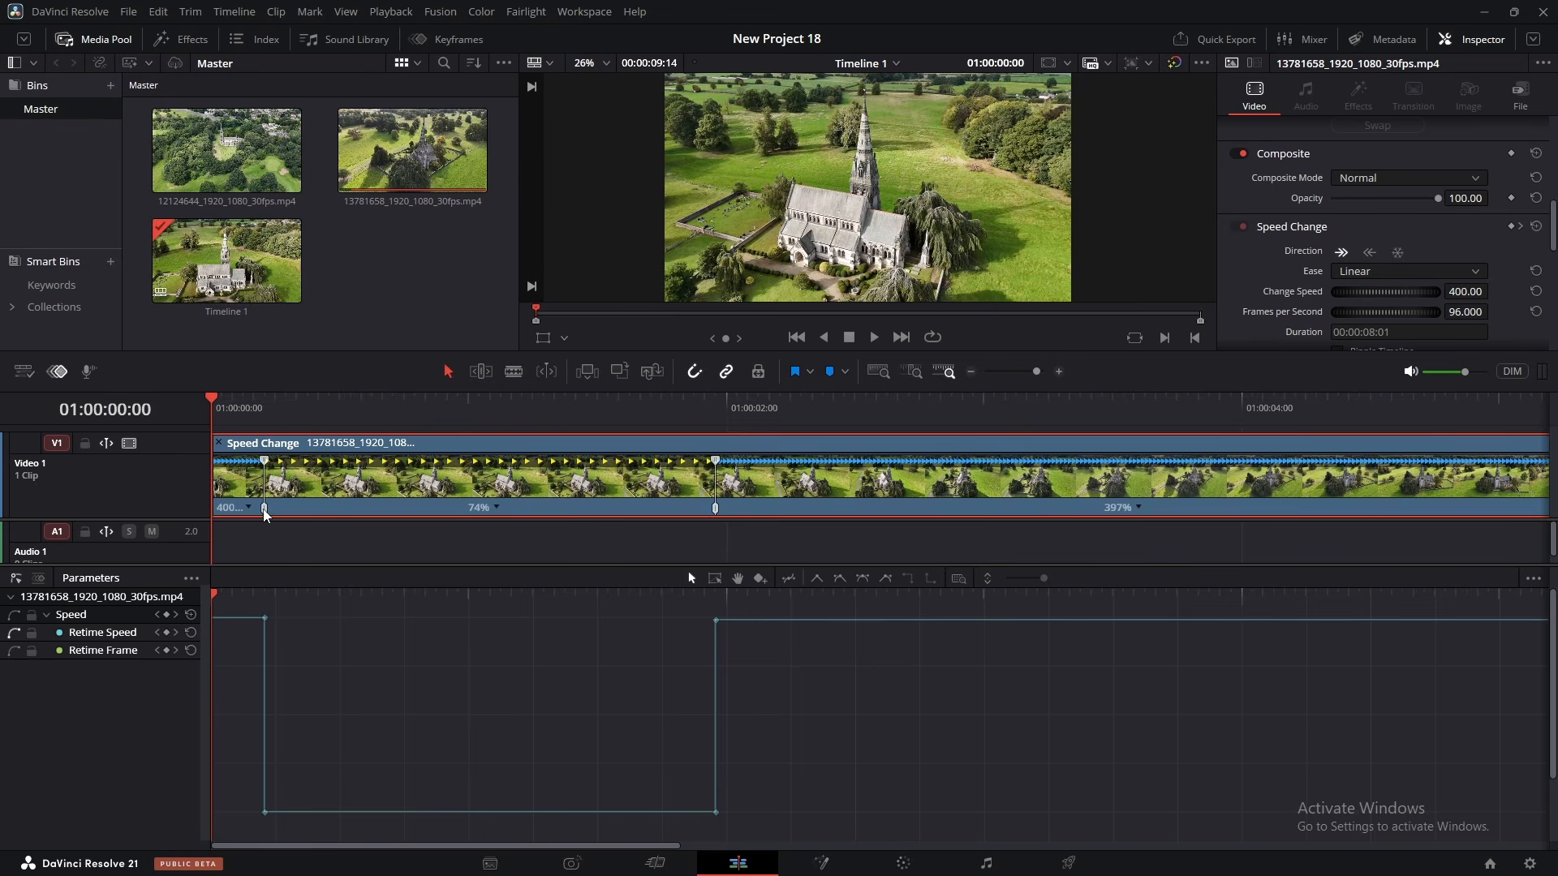
Shift the first speed point to extend the 400% segment and shorten the 74% segment, and play the clip from its start
drag(272, 512, 311, 520)
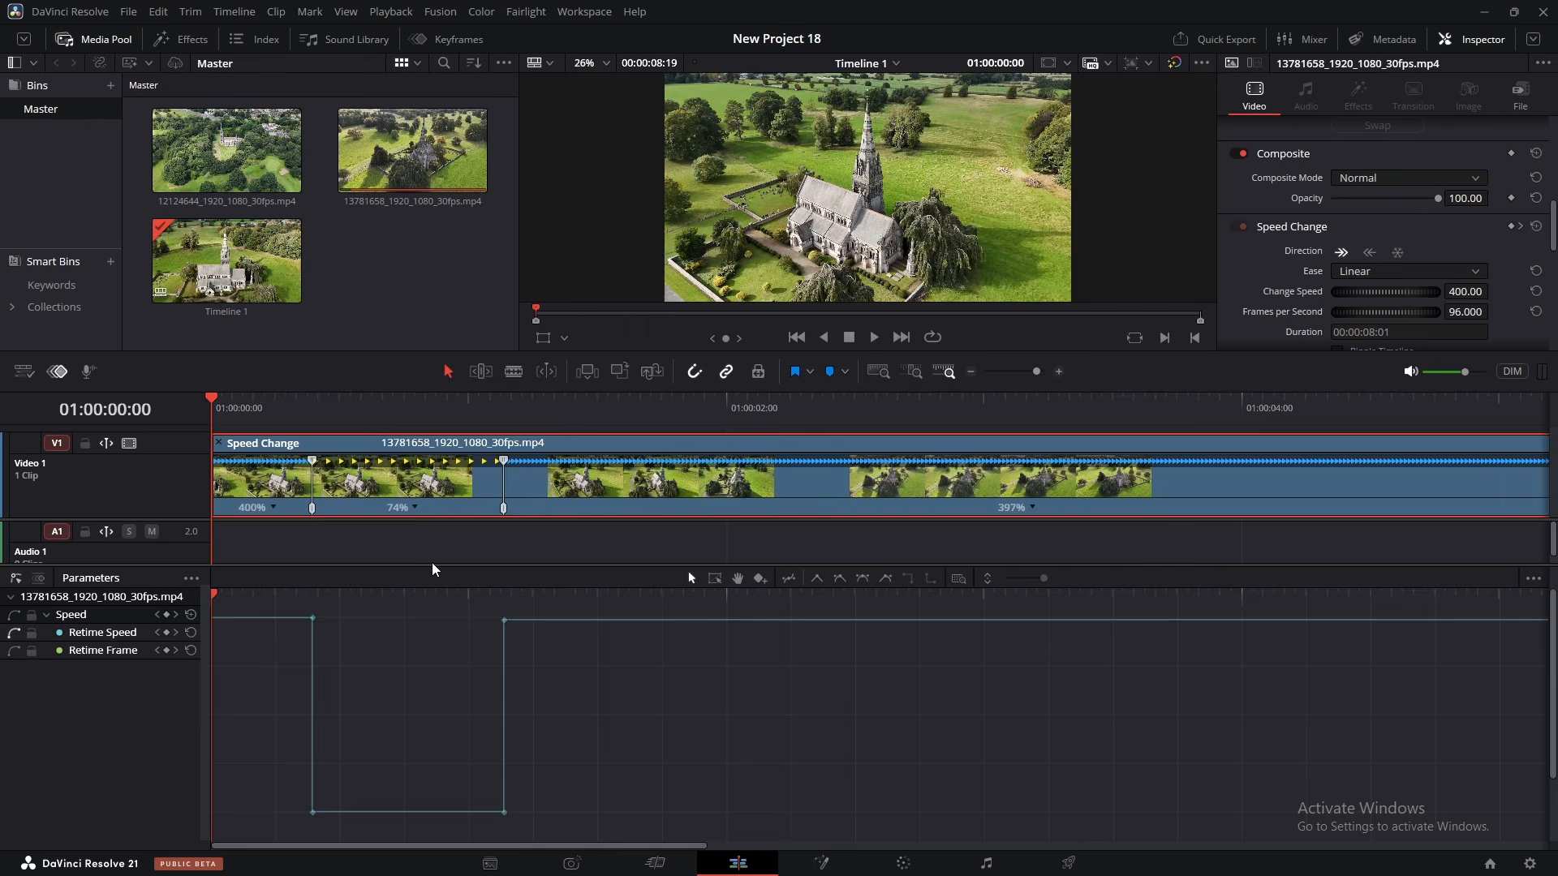
drag(235, 401, 182, 401)
key(space)
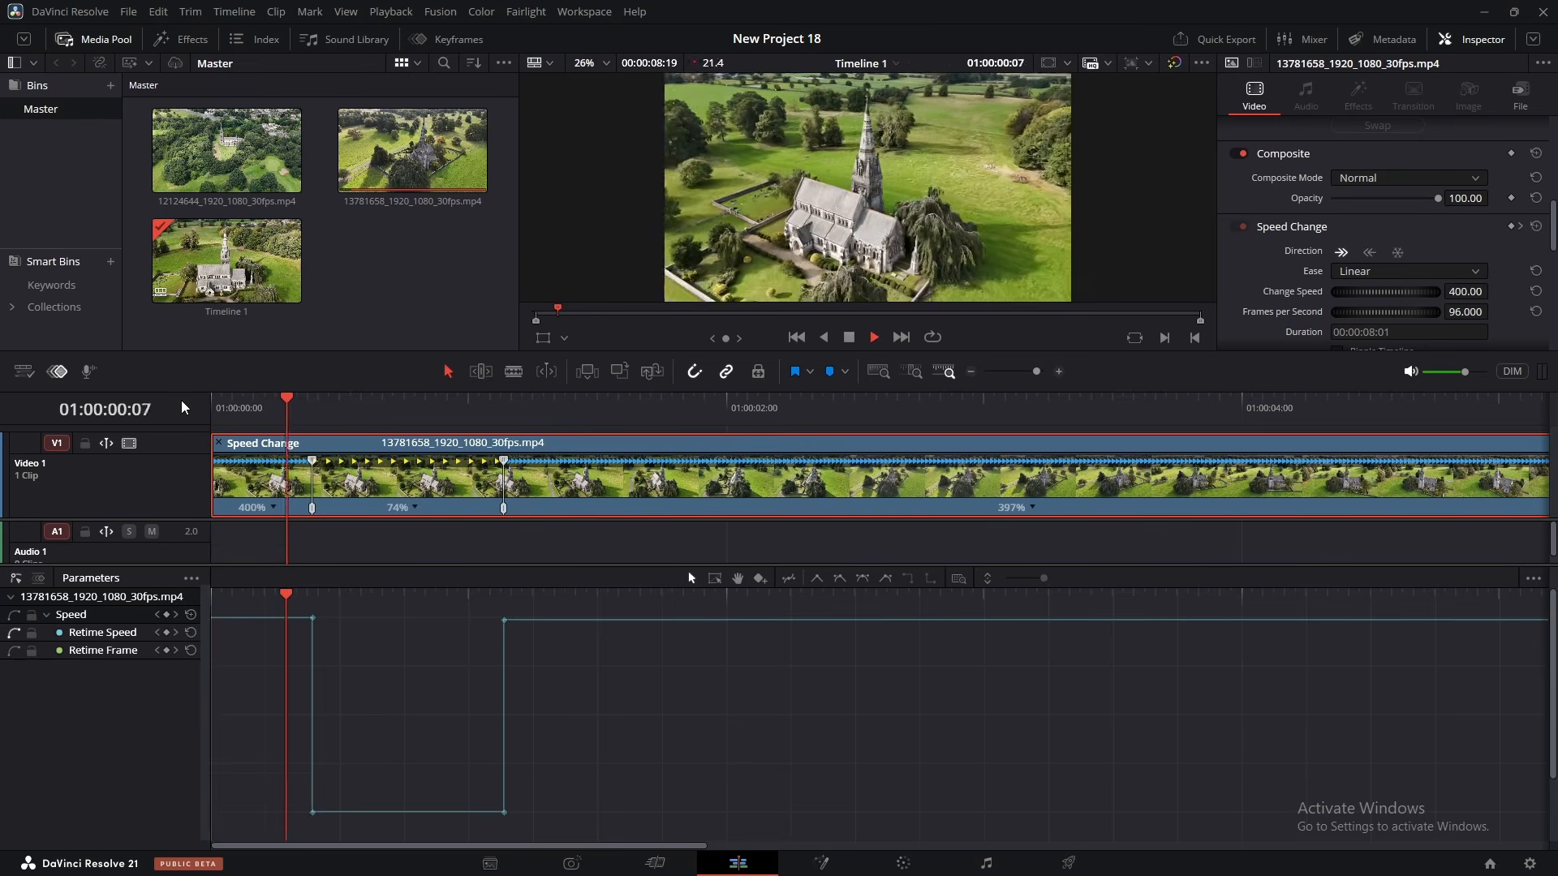
Apply Ease In and Out to the two upper keyframes on the Retime Speed curve and play the clip from its start
key(space)
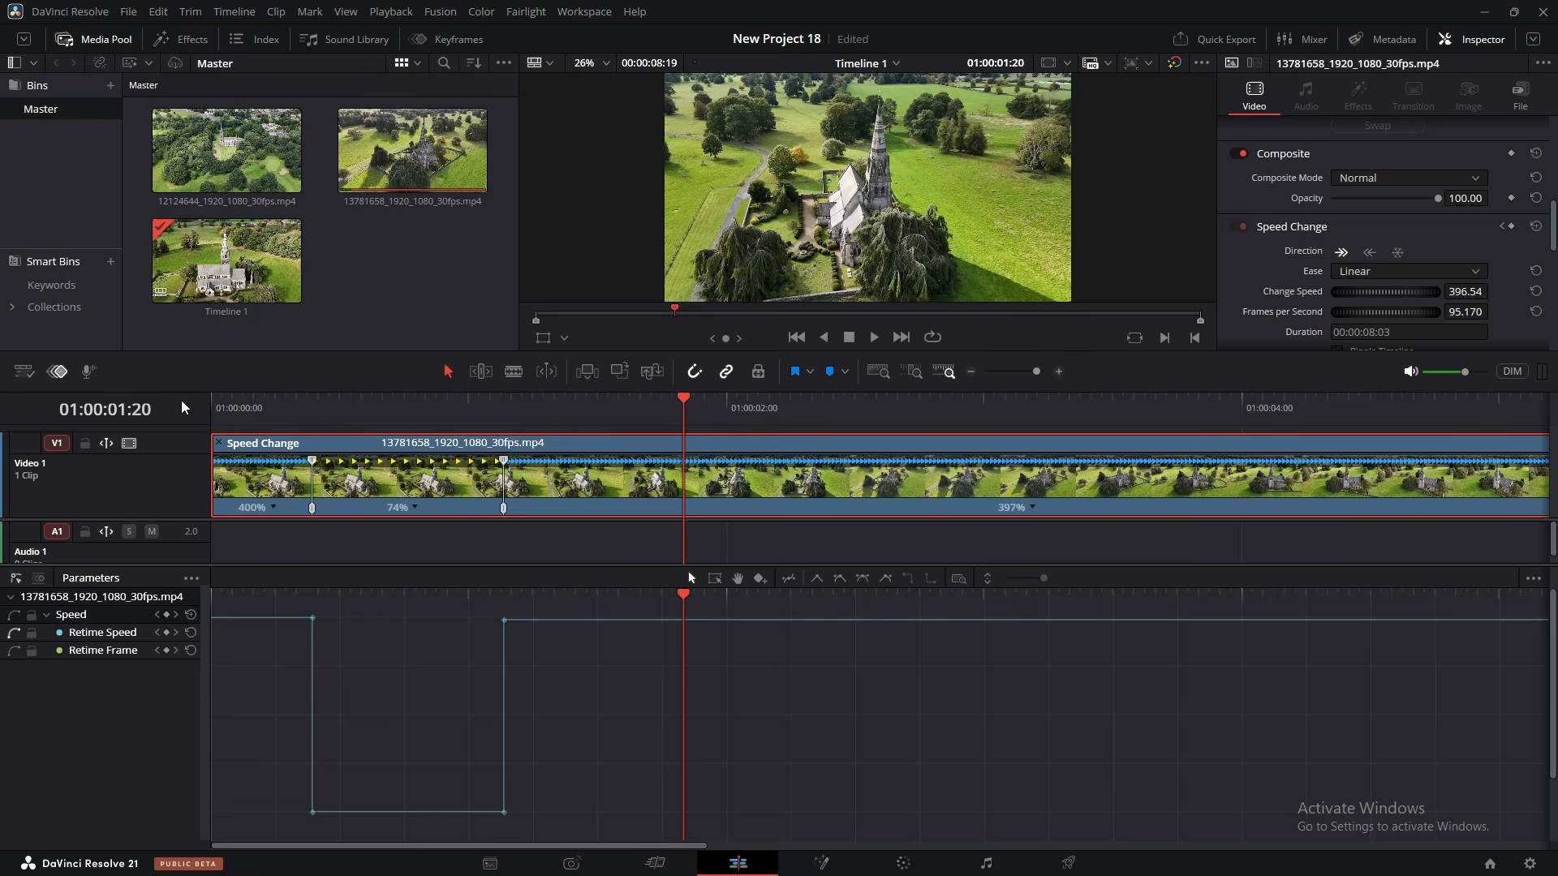
drag(296, 406, 184, 407)
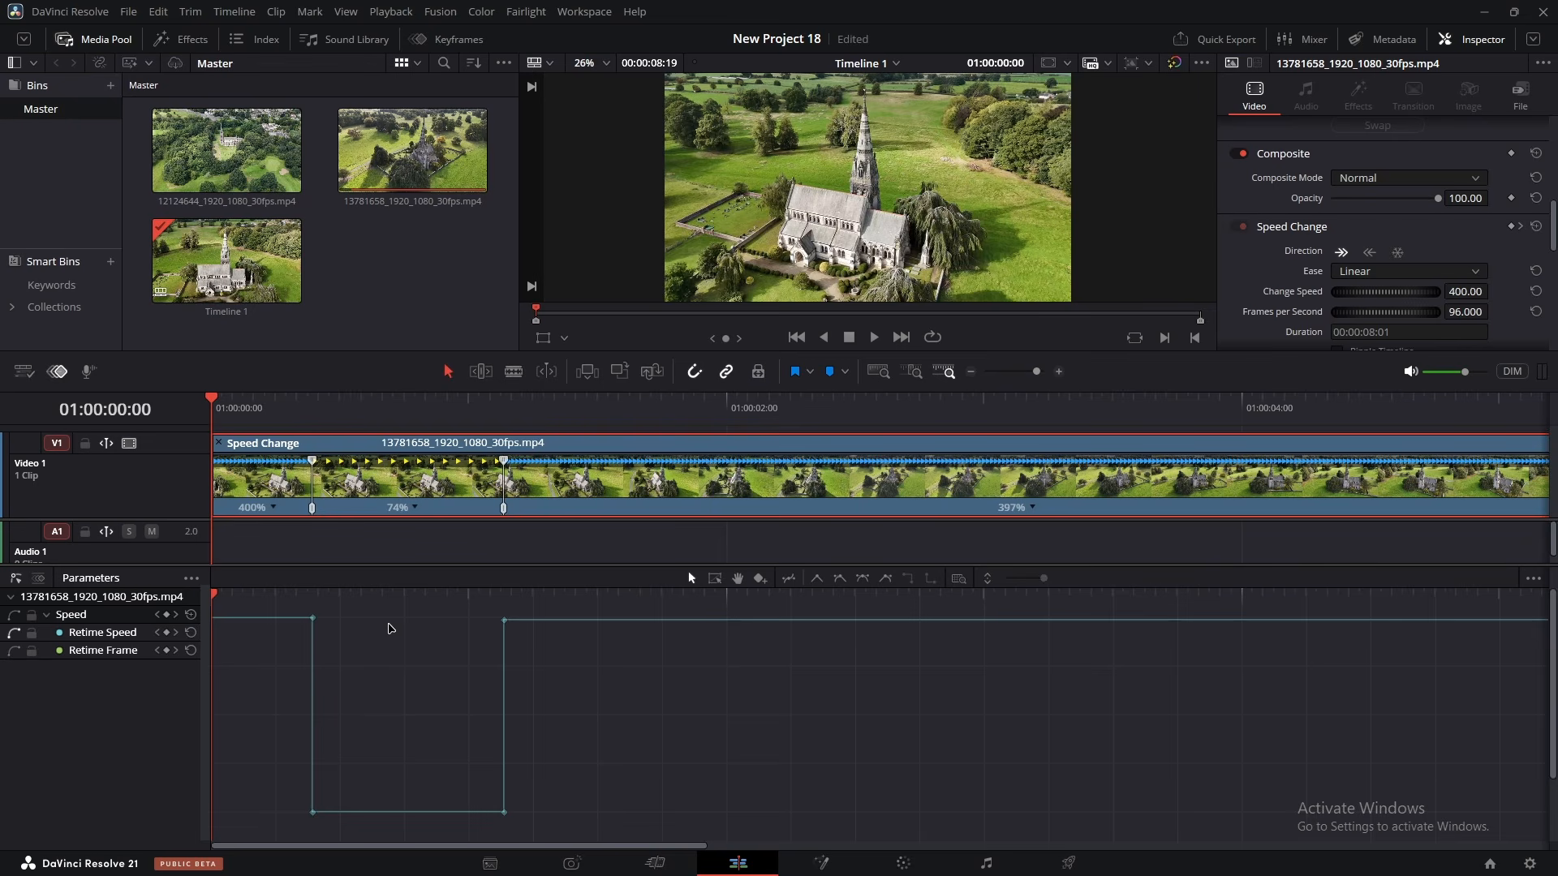
click(269, 598)
drag(272, 600, 469, 598)
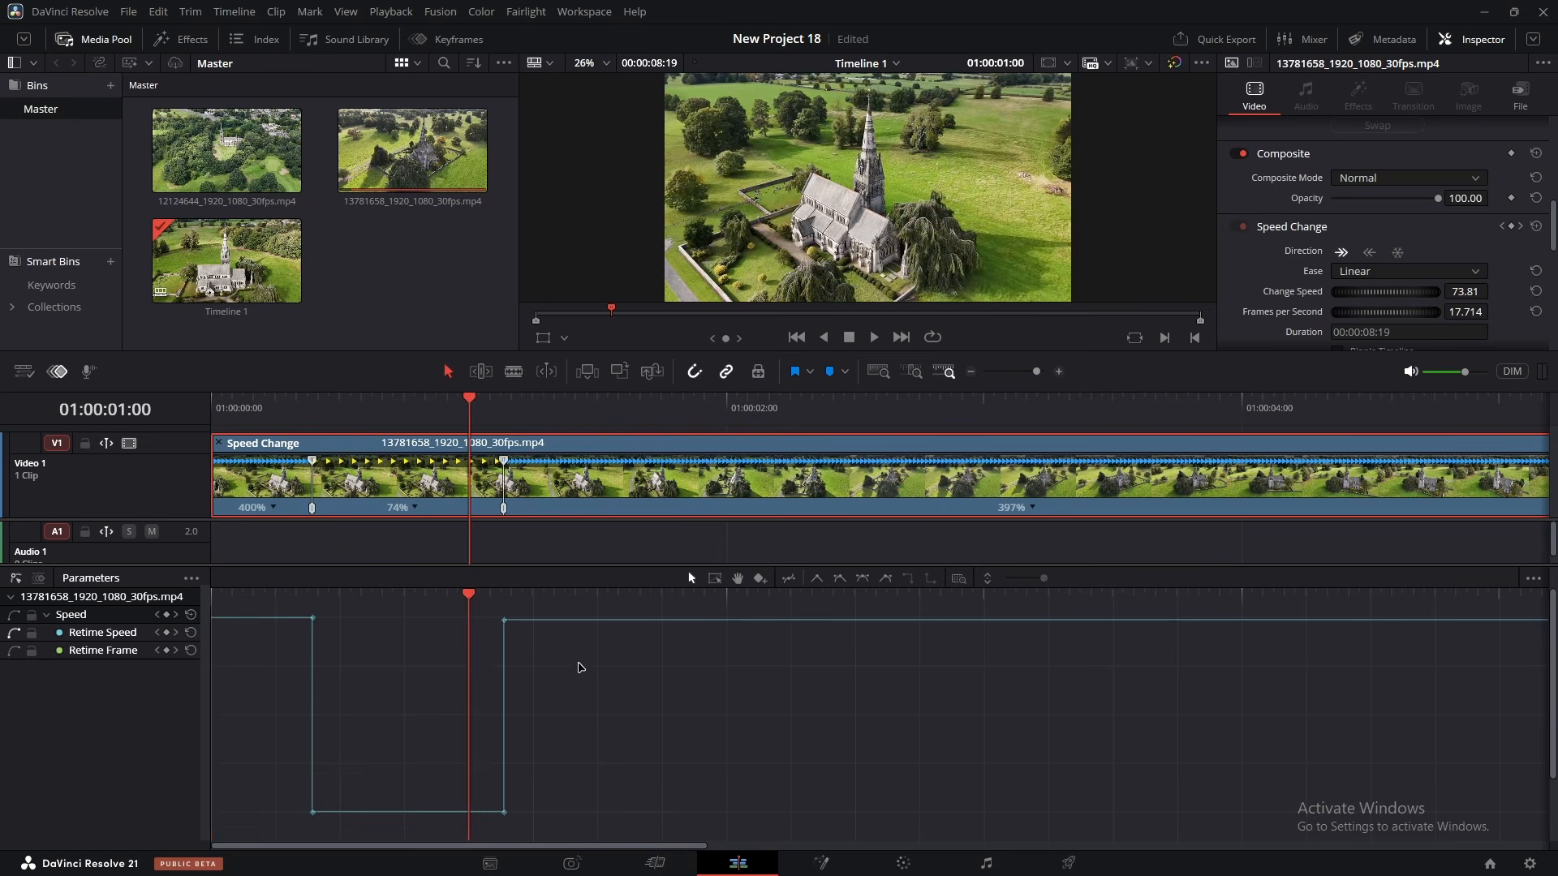
drag(576, 662, 284, 641)
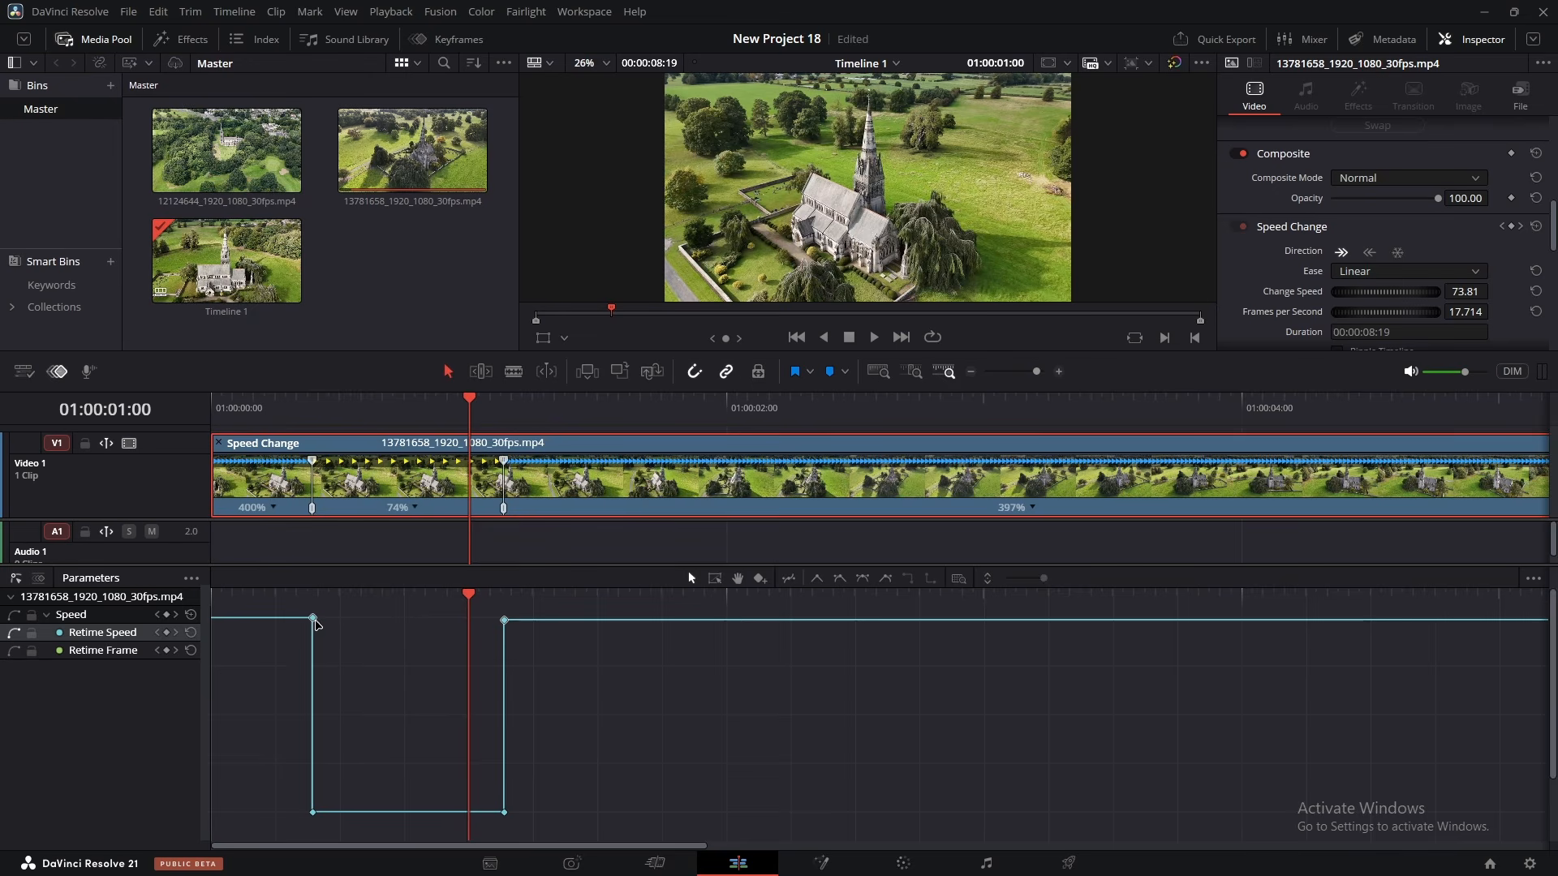
click(863, 579)
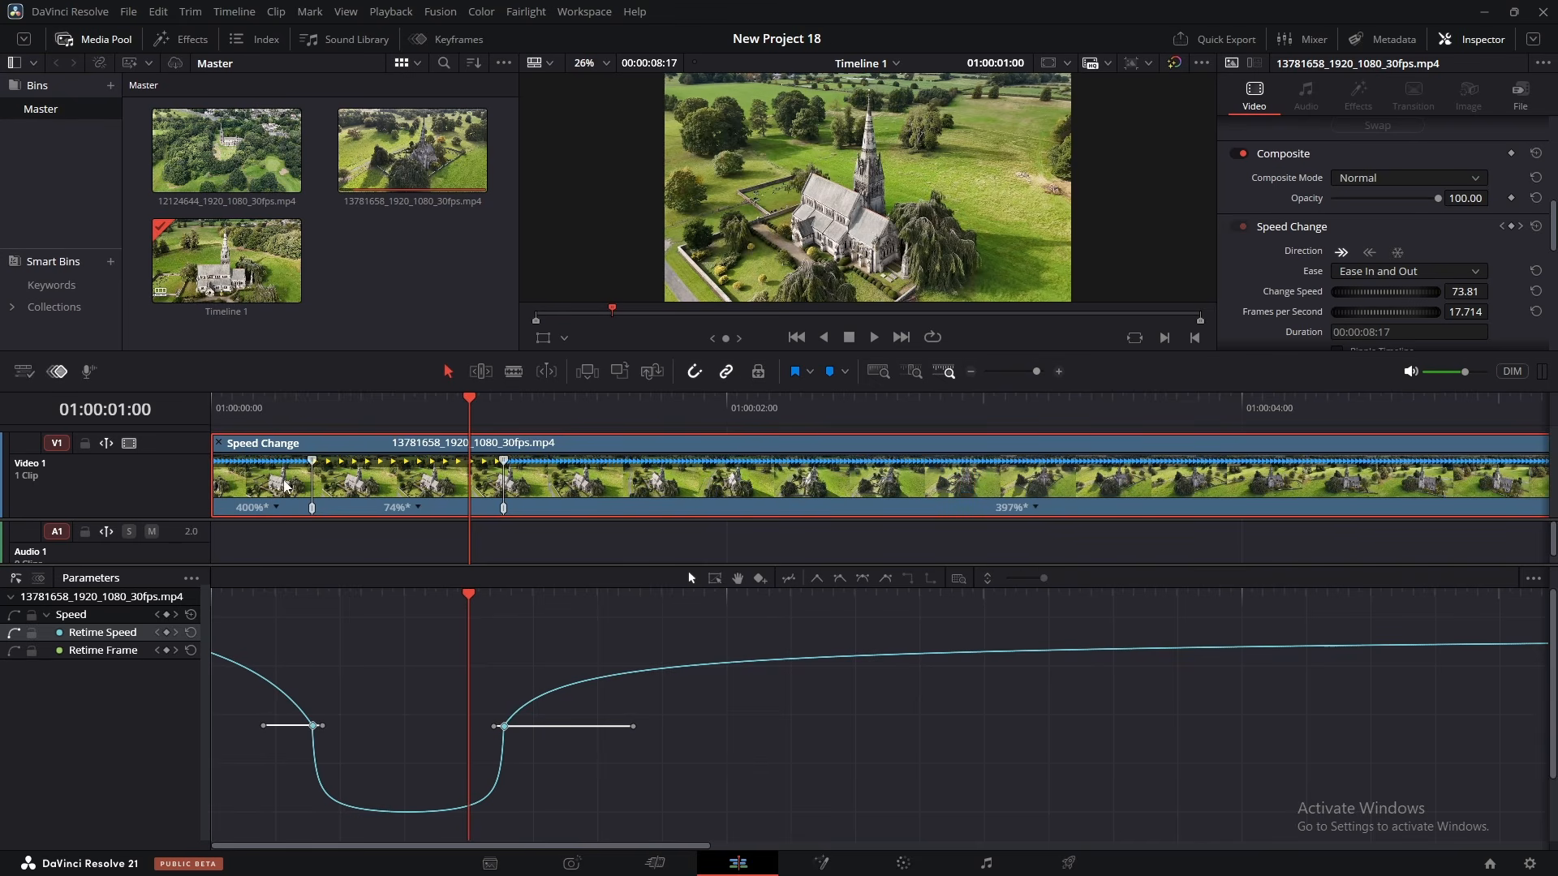
key(Home)
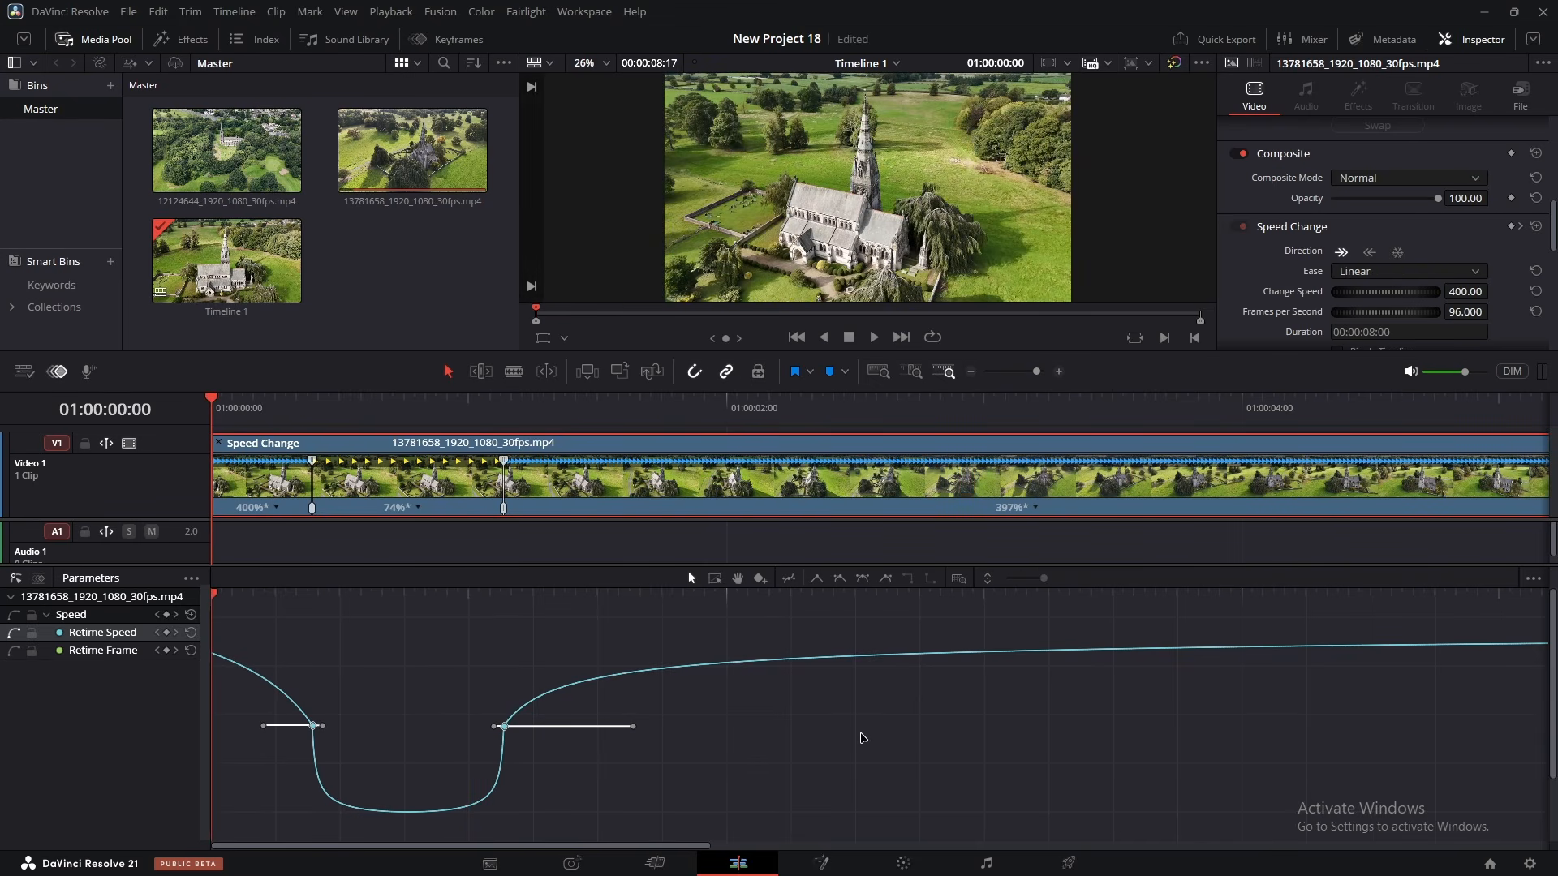
key(space)
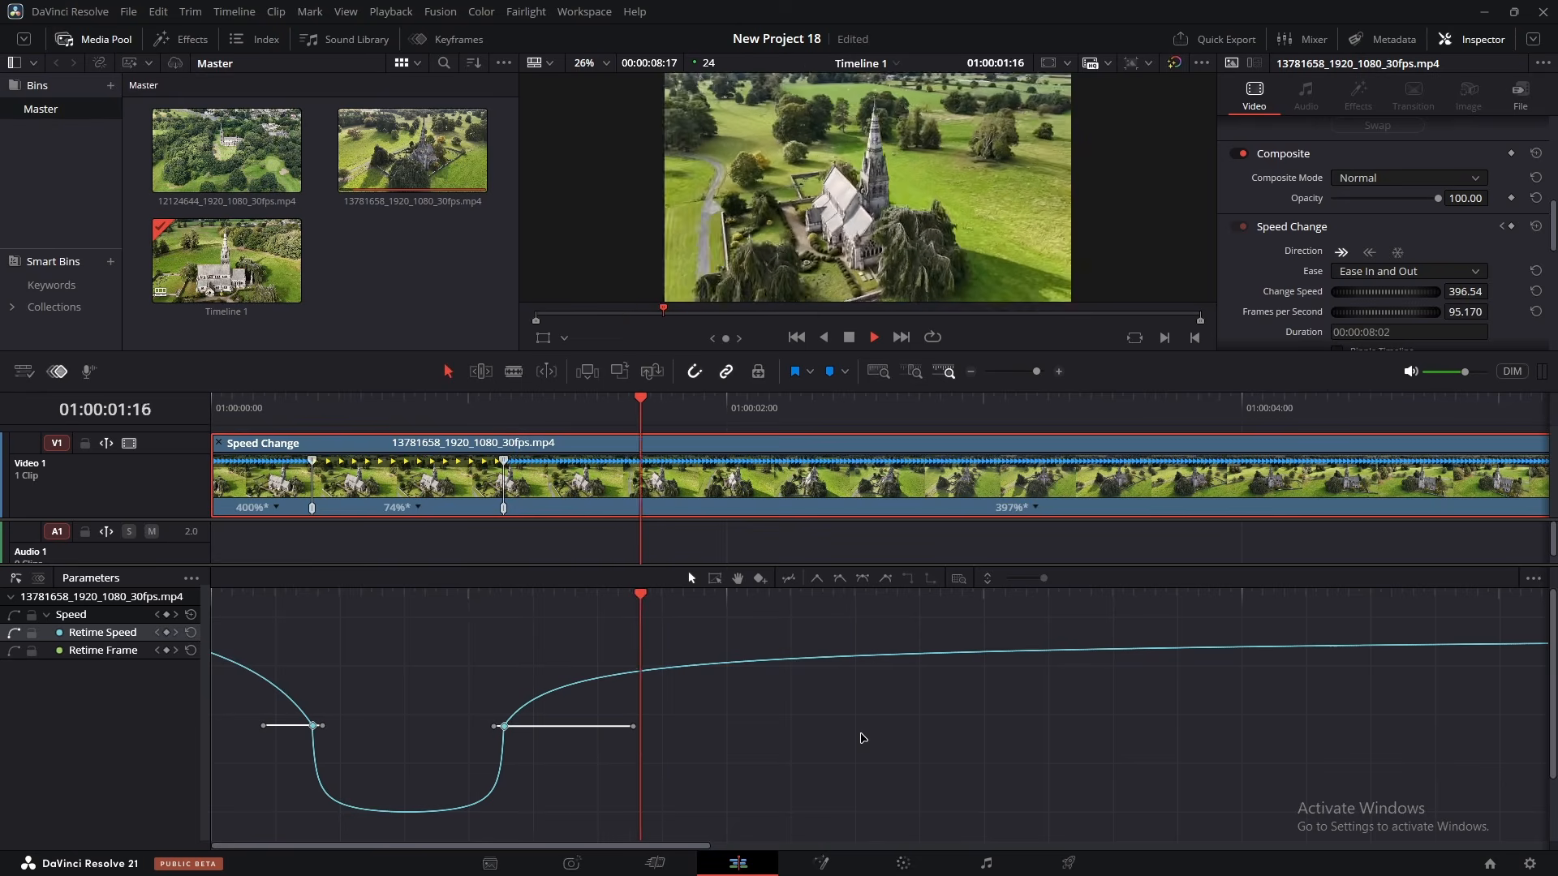
key(space)
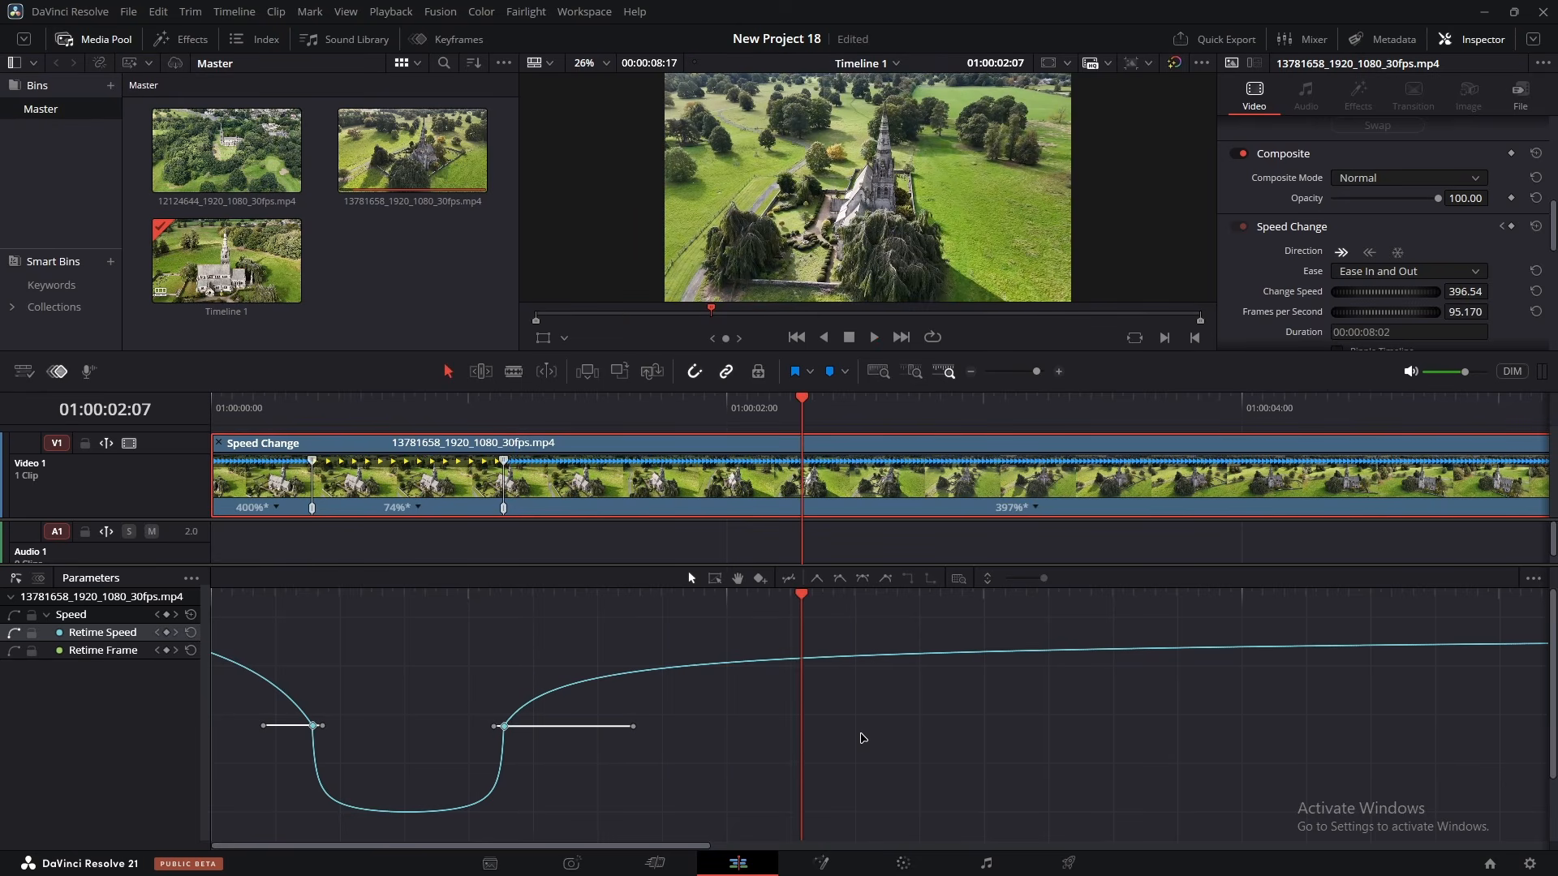
Shorten the outer curve handles of both eased Retime Speed keyframes to steepen the transitions, and replay the ramp from the clip's start
click(634, 726)
drag(634, 726, 579, 727)
mouse_move(266, 720)
mouse_down()
mouse_move(344, 755)
mouse_move(267, 726)
mouse_move(285, 725)
mouse_up()
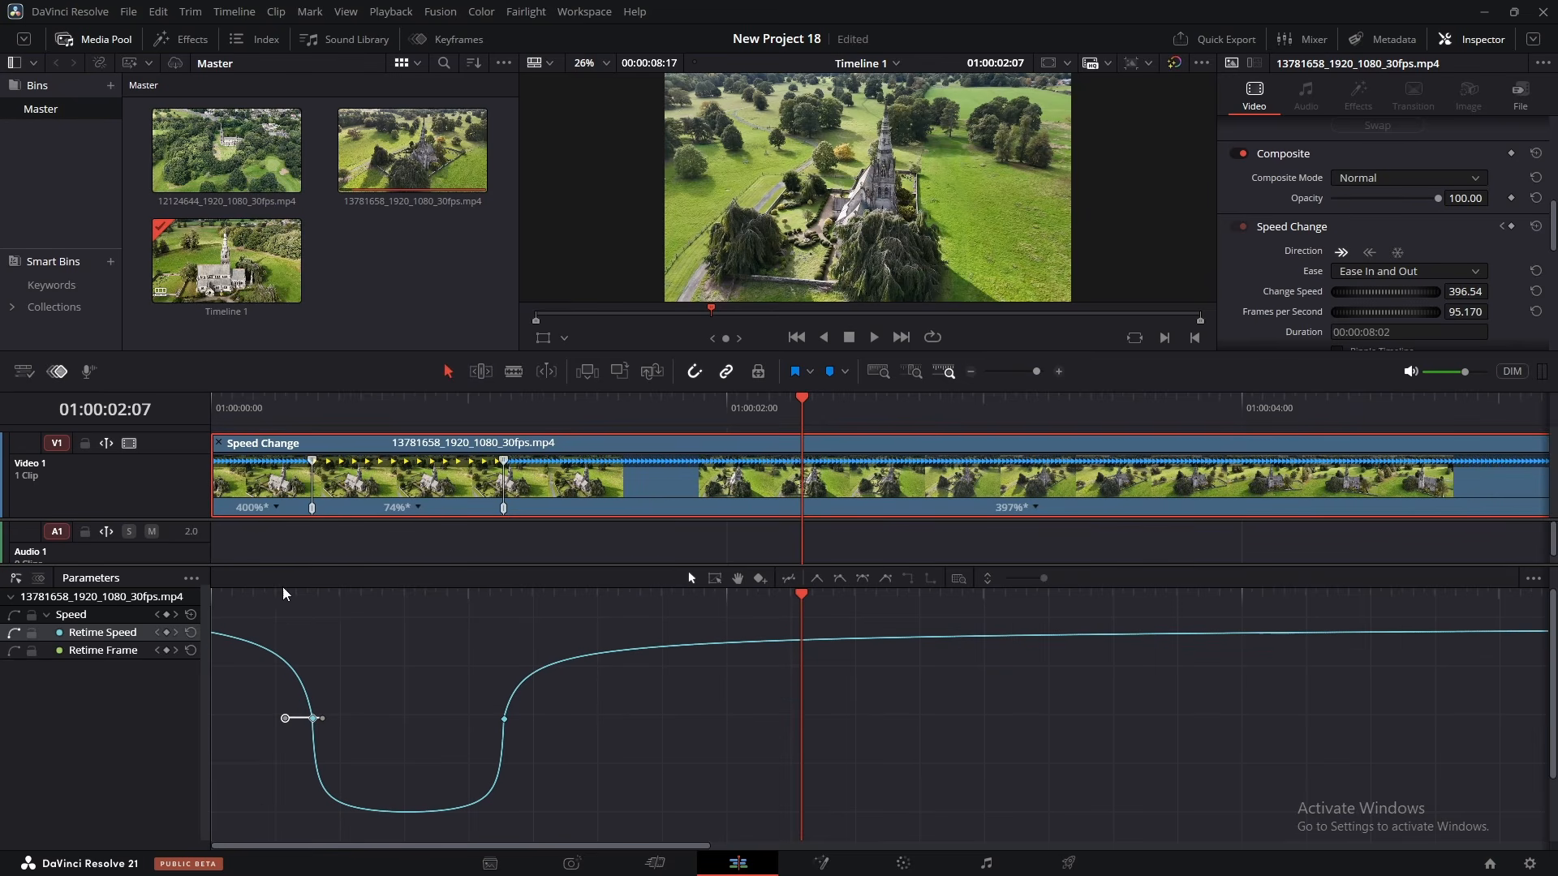
key(Home)
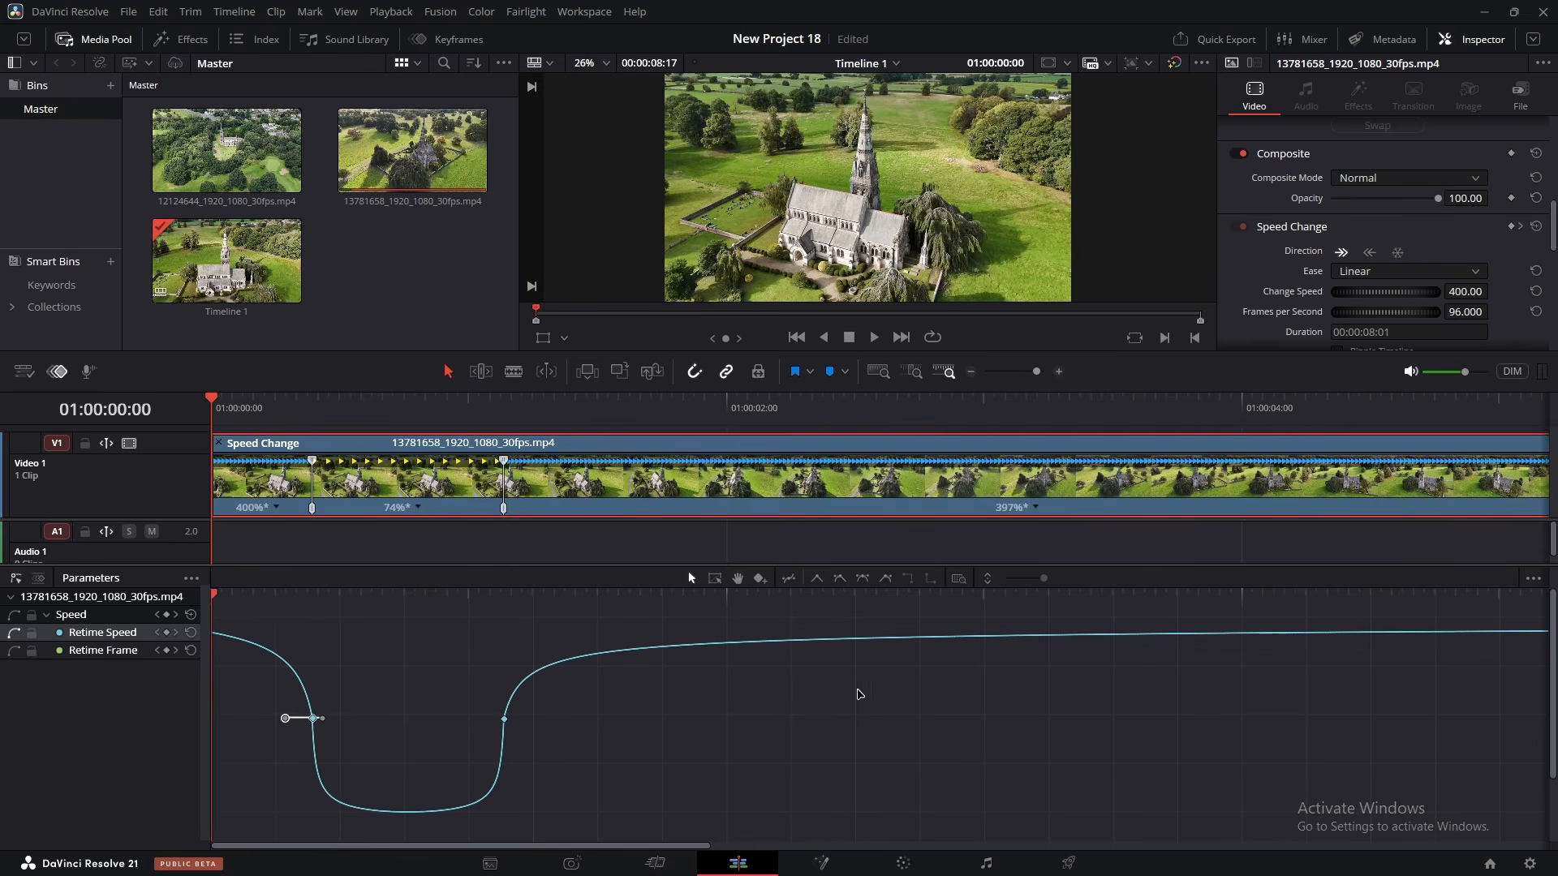
key(space)
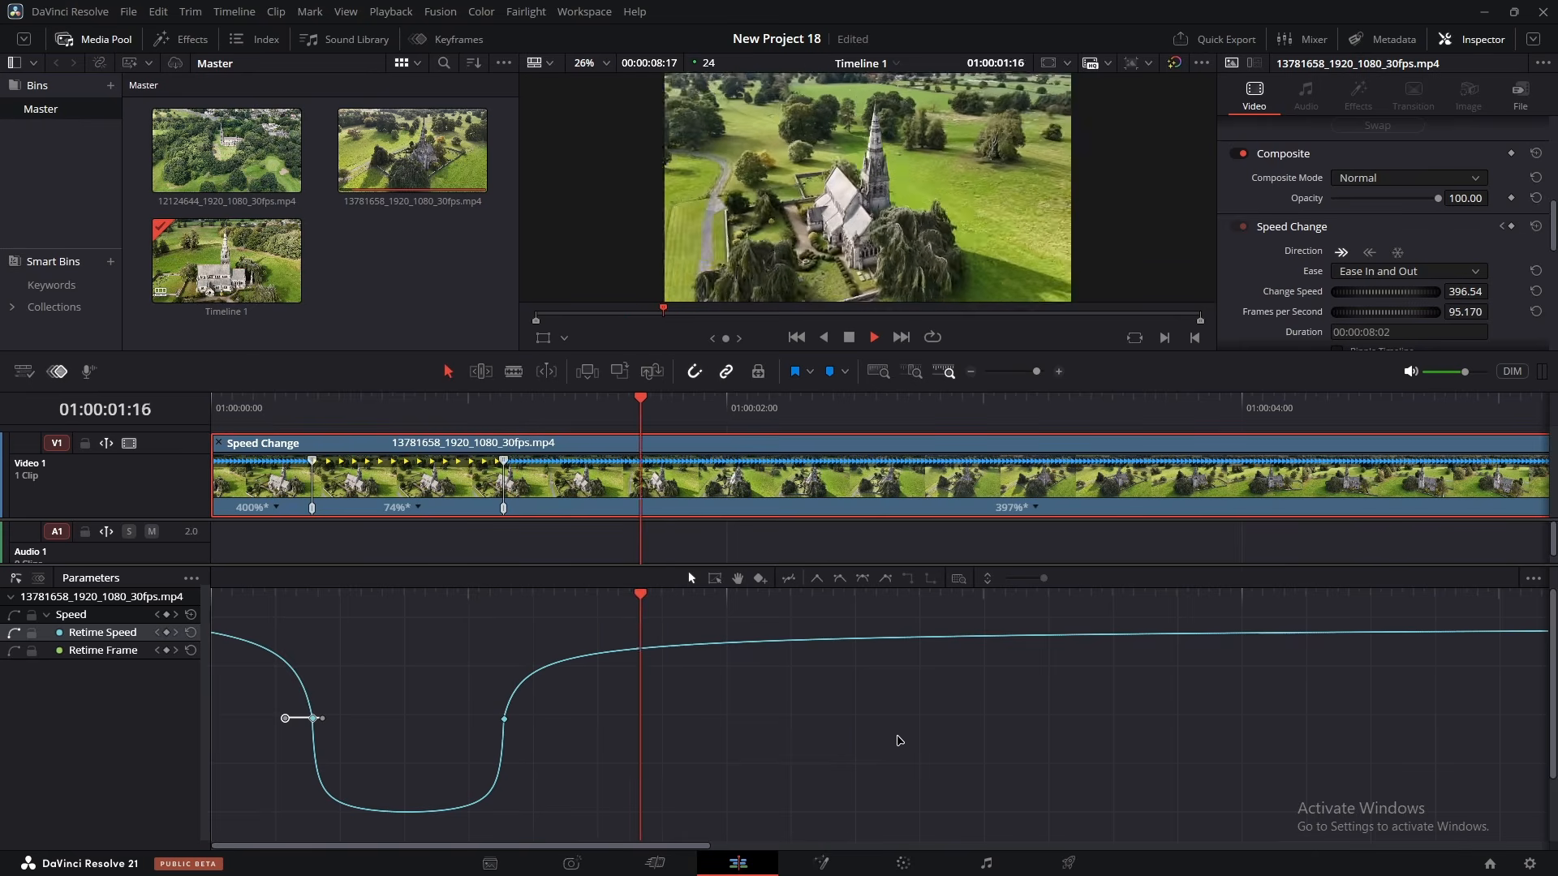
key(space)
key(Home)
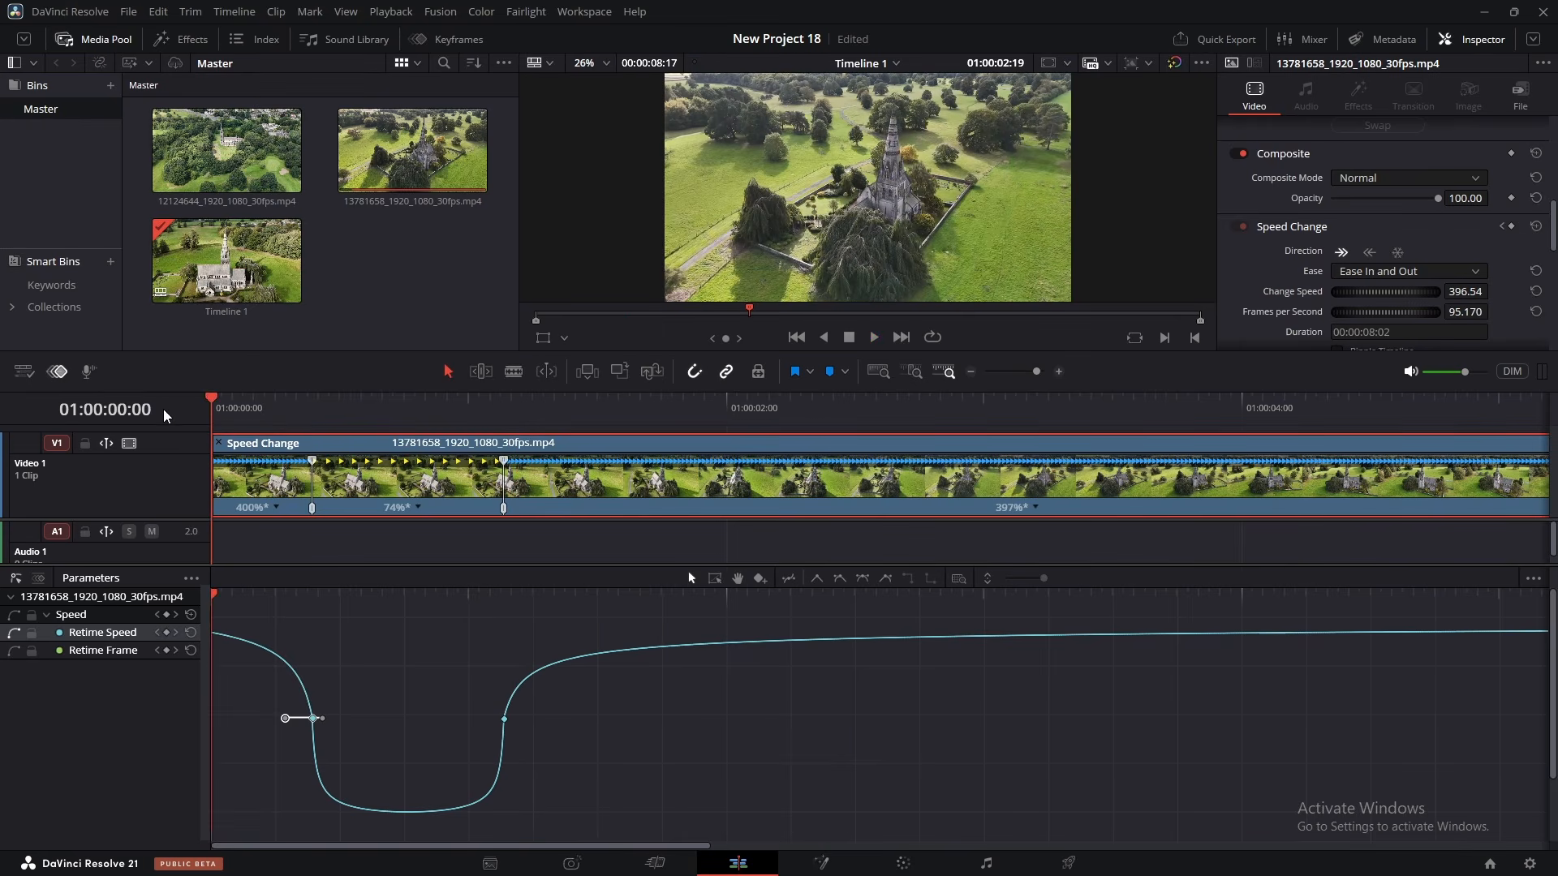
key(space)
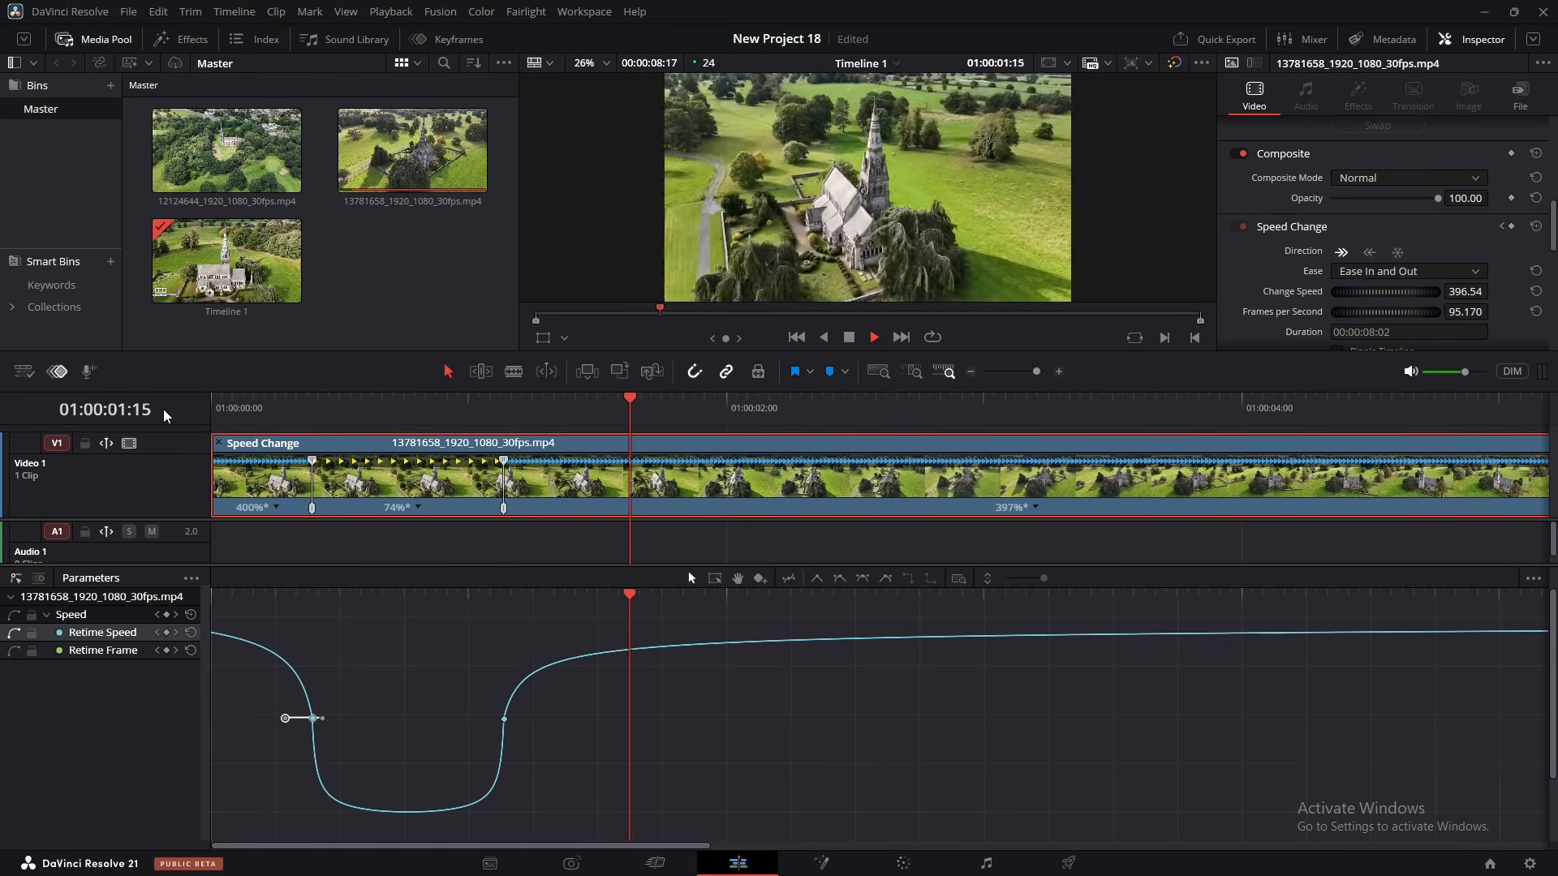
key(space)
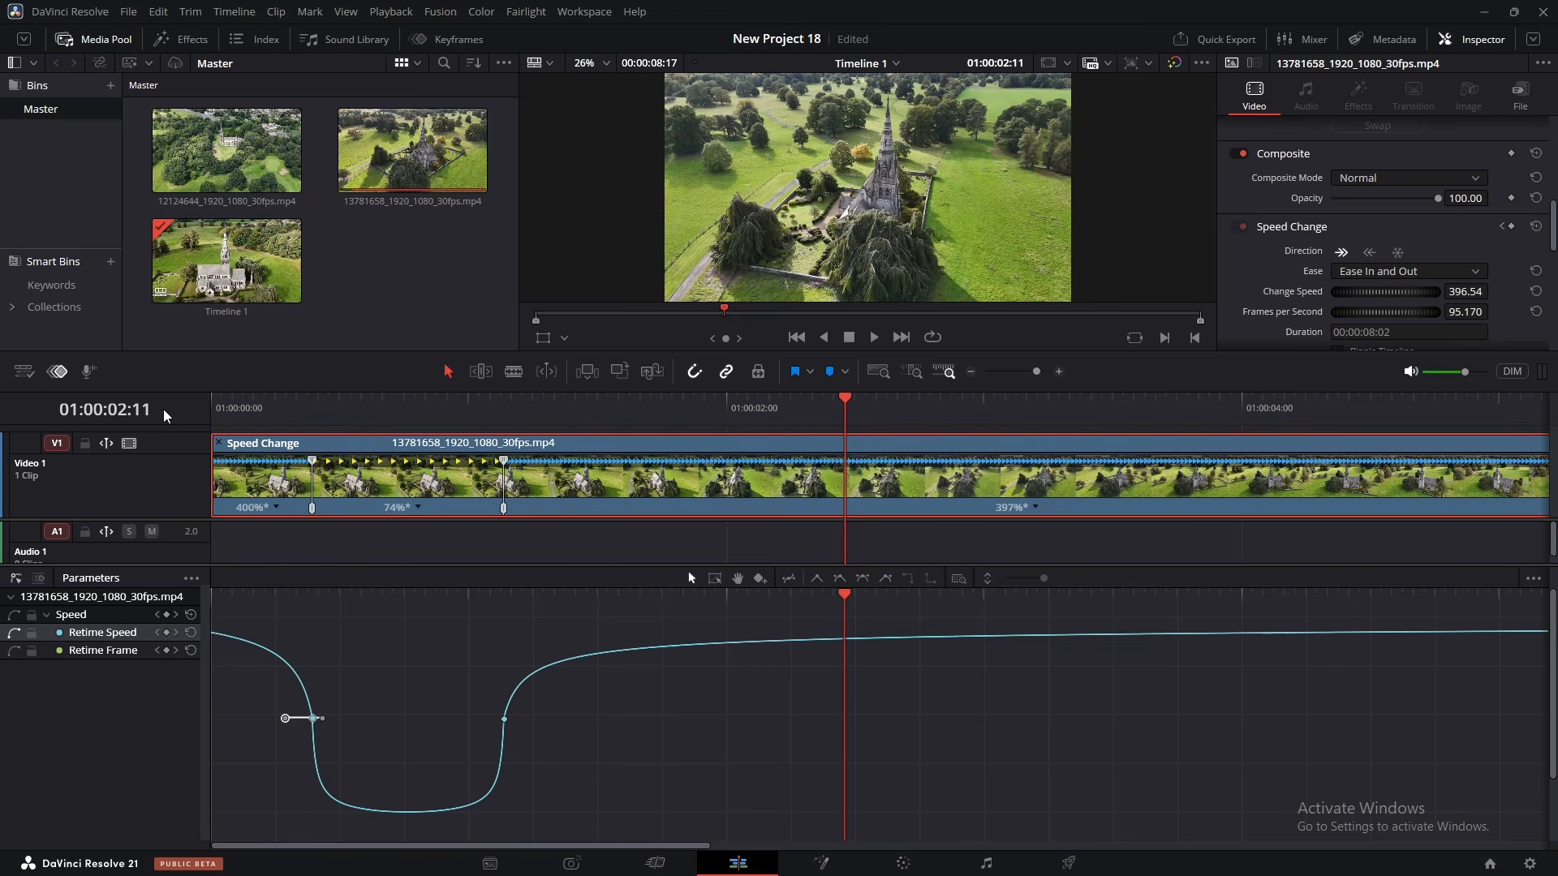
Try adjusting the outgoing handle of the second keyframe on the Retime Speed curve
click(504, 719)
drag(236, 685, 348, 738)
drag(538, 728, 451, 693)
mouse_move(582, 719)
mouse_down()
mouse_move(535, 724)
mouse_move(589, 725)
mouse_move(564, 723)
mouse_move(579, 736)
mouse_up()
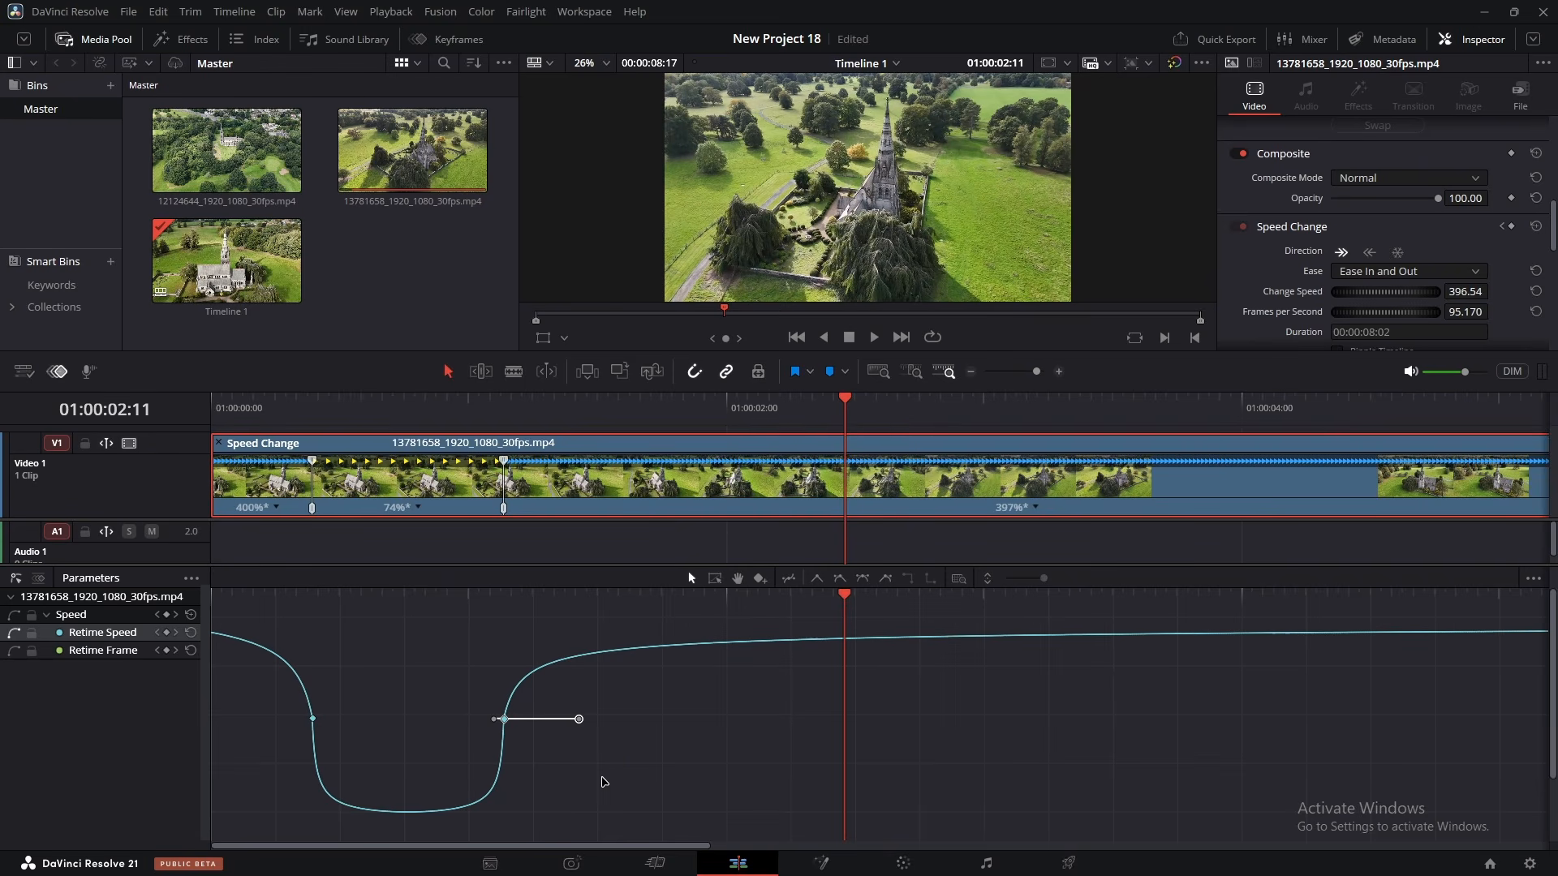